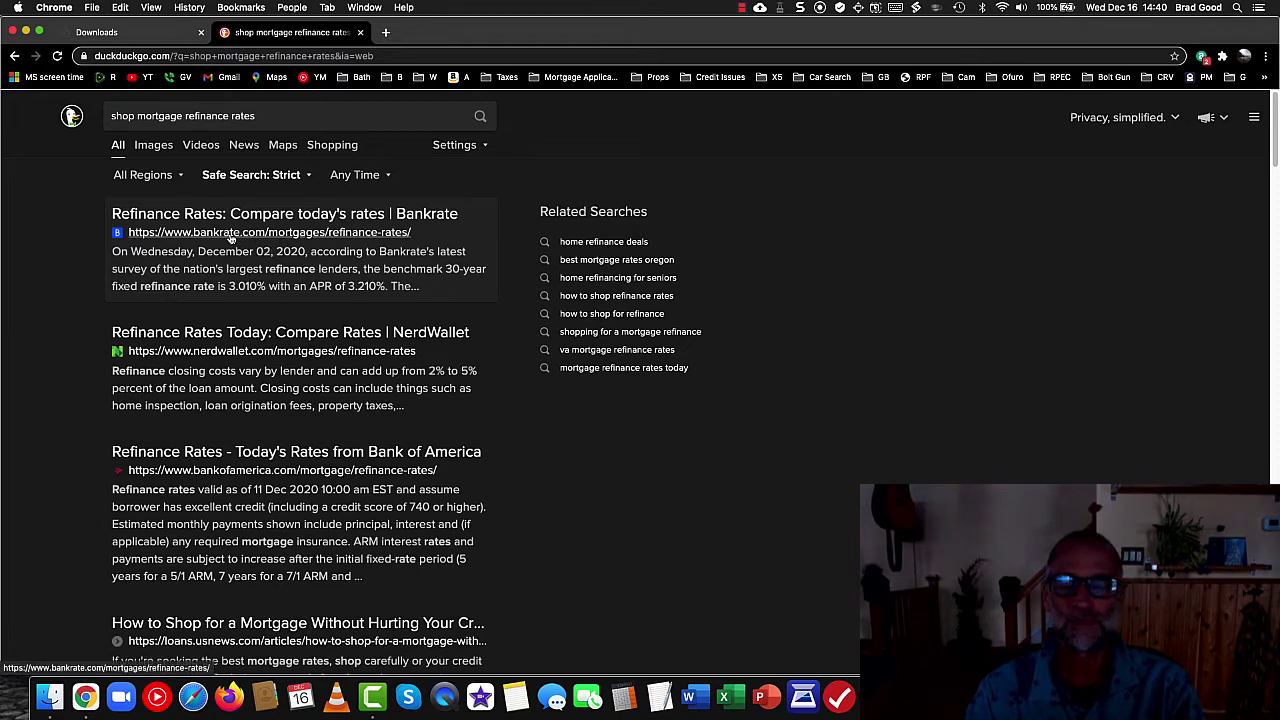
- Scroll through the page and return to the congregation's Downloads page
{"action": "scroll", "coordinate": [256, 265], "scroll_direction": "down", "scroll_amount": 2}
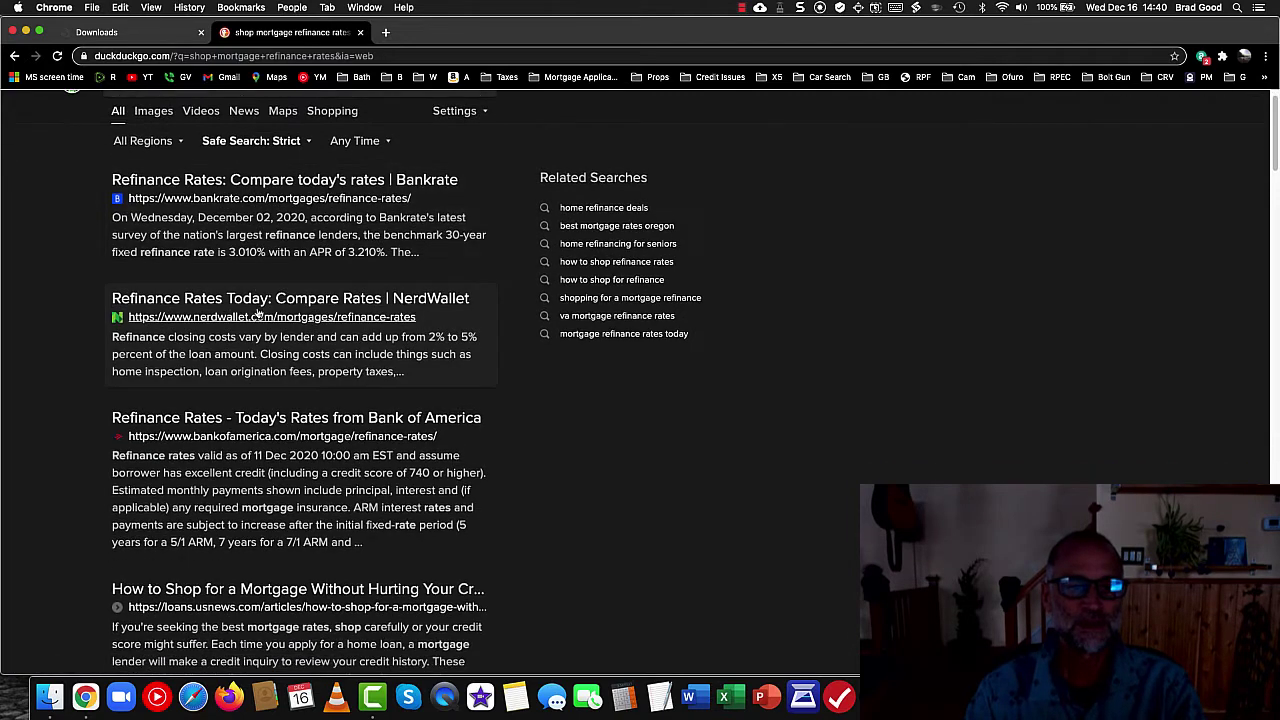
{"action": "scroll", "coordinate": [256, 318], "scroll_direction": "down", "scroll_amount": 6}
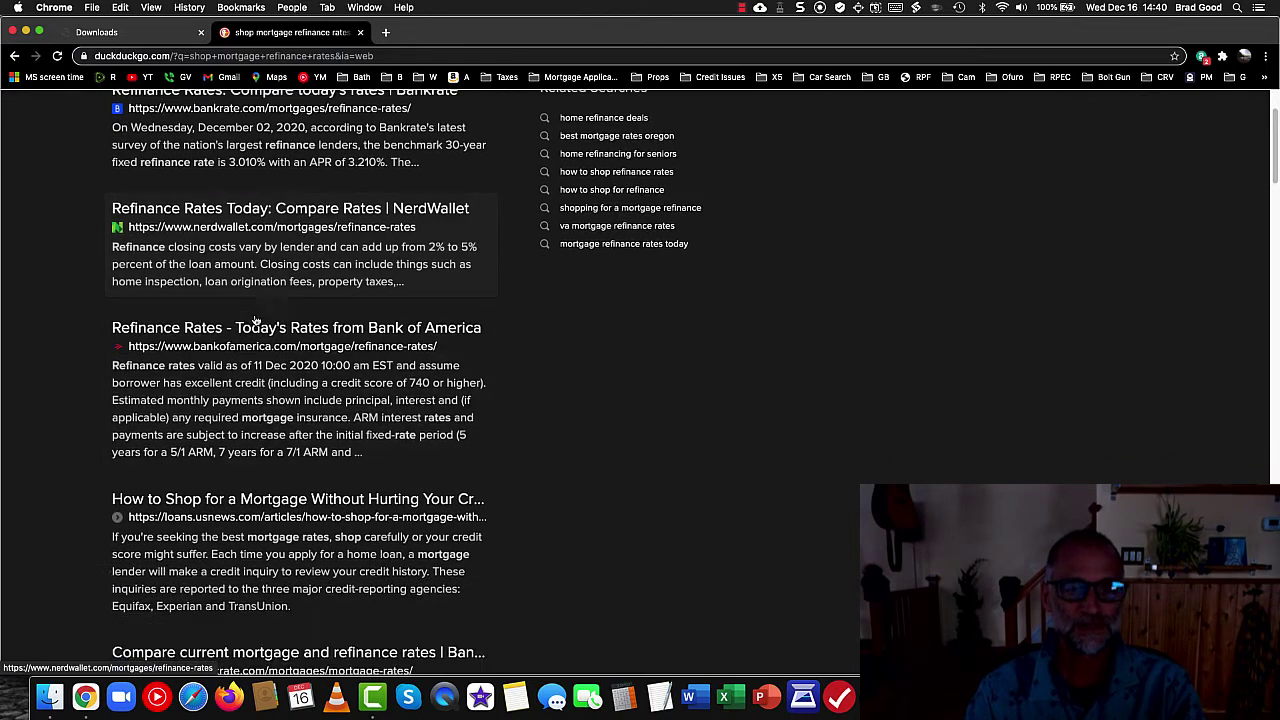
{"action": "scroll", "coordinate": [255, 320], "scroll_direction": "down", "scroll_amount": 4}
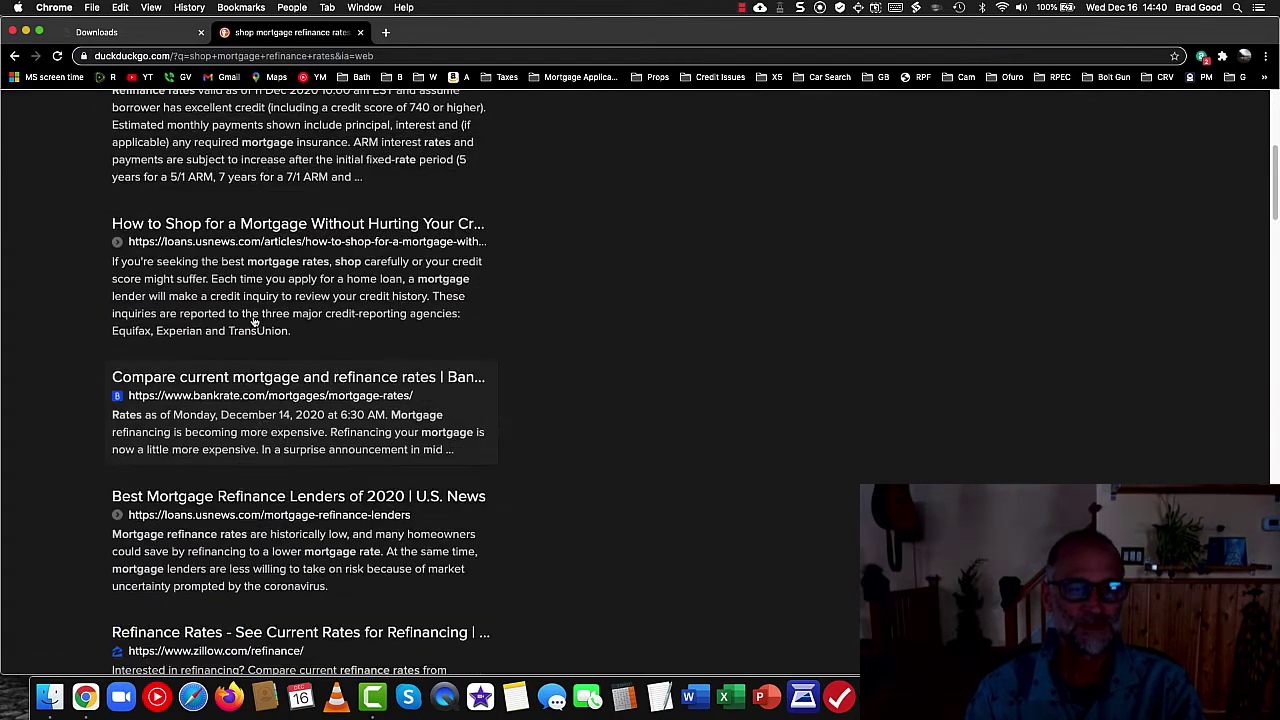
{"action": "scroll", "coordinate": [251, 318], "scroll_direction": "down", "scroll_amount": 6}
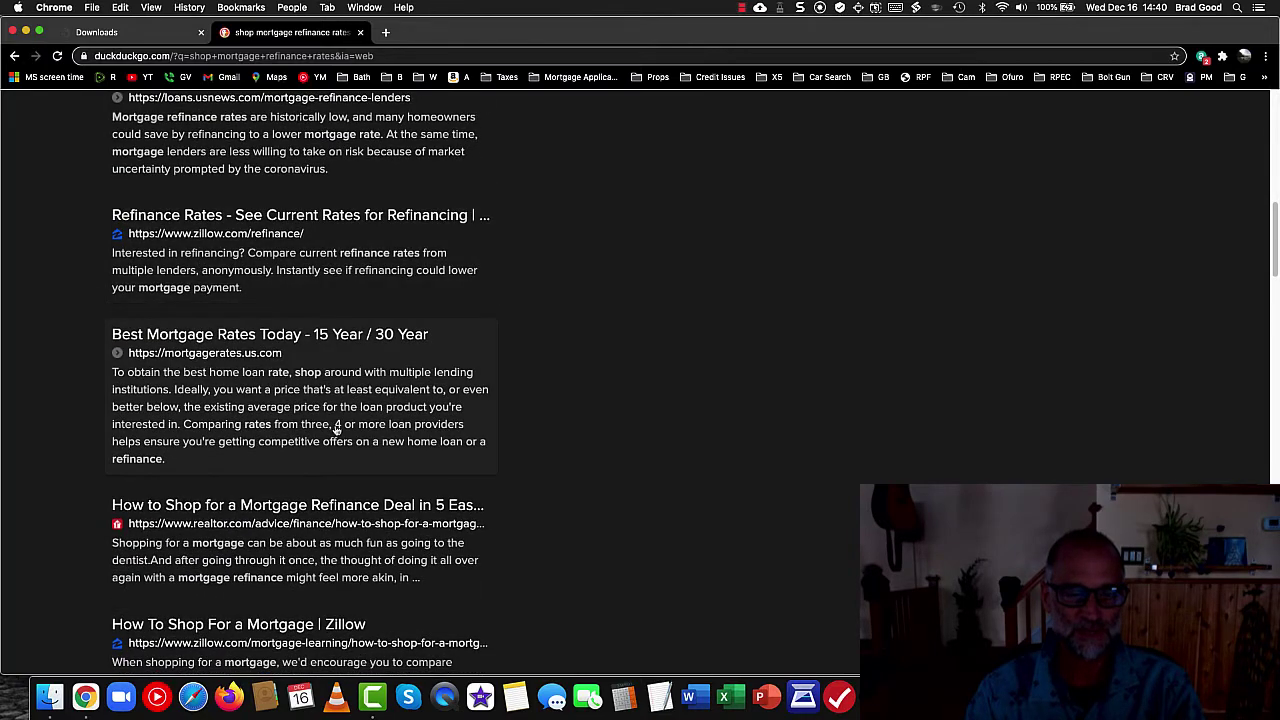
{"action": "scroll", "coordinate": [336, 430], "scroll_direction": "down", "scroll_amount": 1}
{"action": "scroll", "coordinate": [333, 428], "scroll_direction": "down", "scroll_amount": 4}
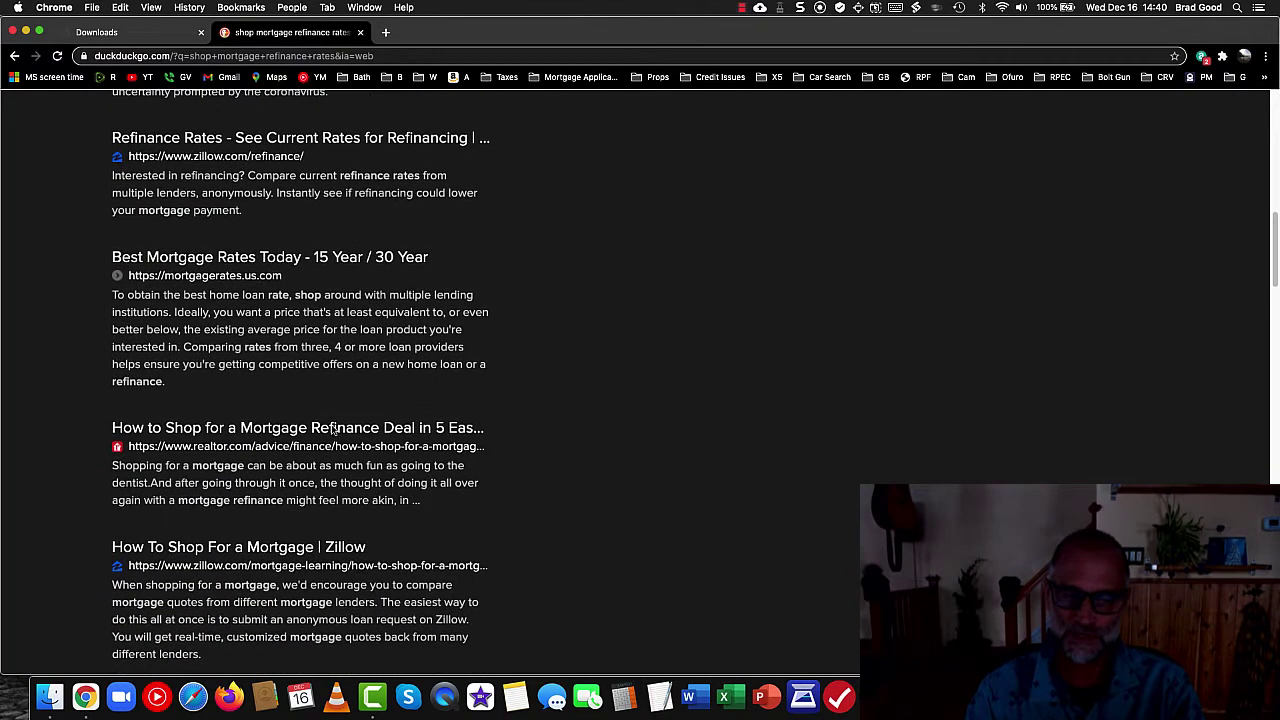
{"action": "scroll", "coordinate": [330, 430], "scroll_direction": "down", "scroll_amount": 3}
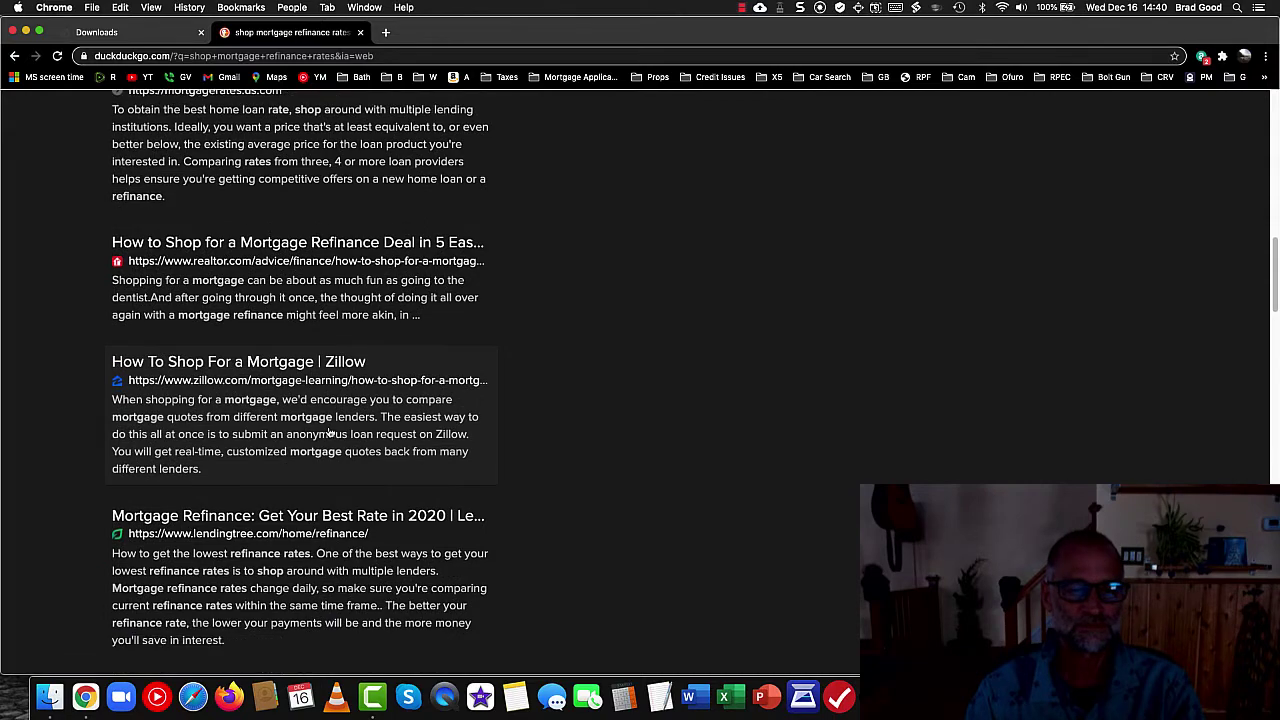
{"action": "scroll", "coordinate": [330, 432], "scroll_direction": "down", "scroll_amount": 5}
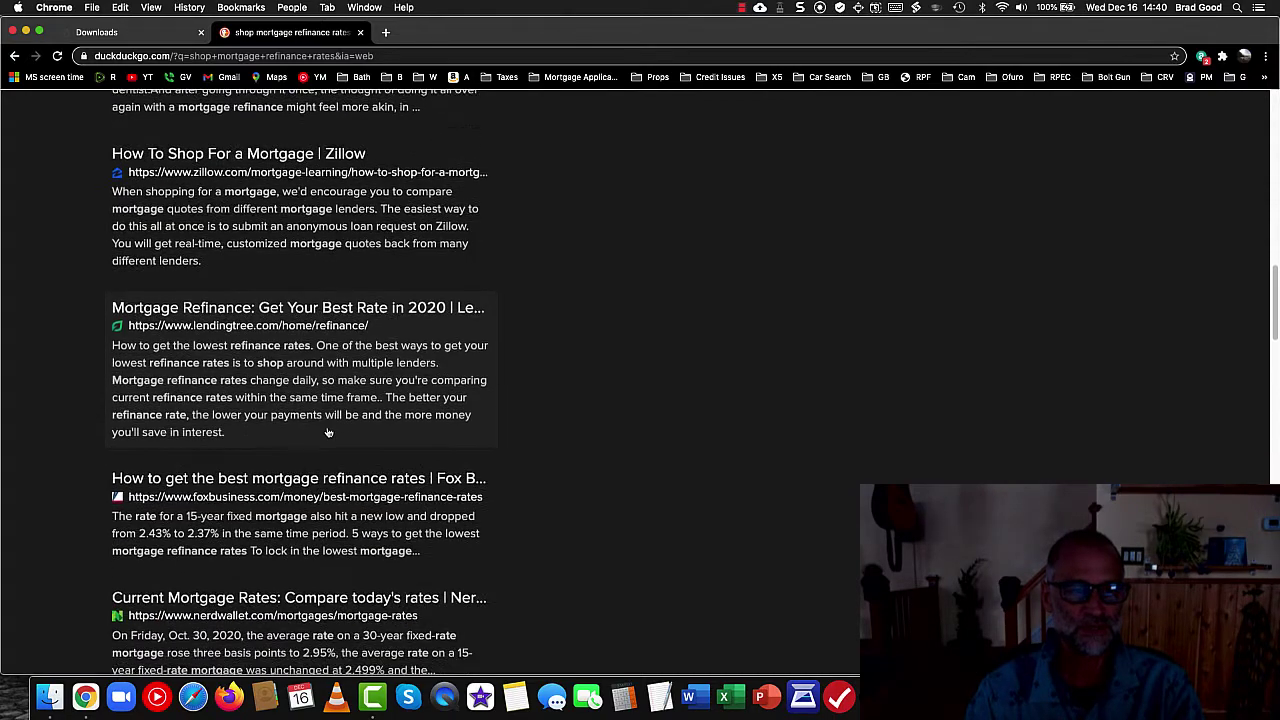
{"action": "scroll", "coordinate": [328, 432], "scroll_direction": "down", "scroll_amount": 1}
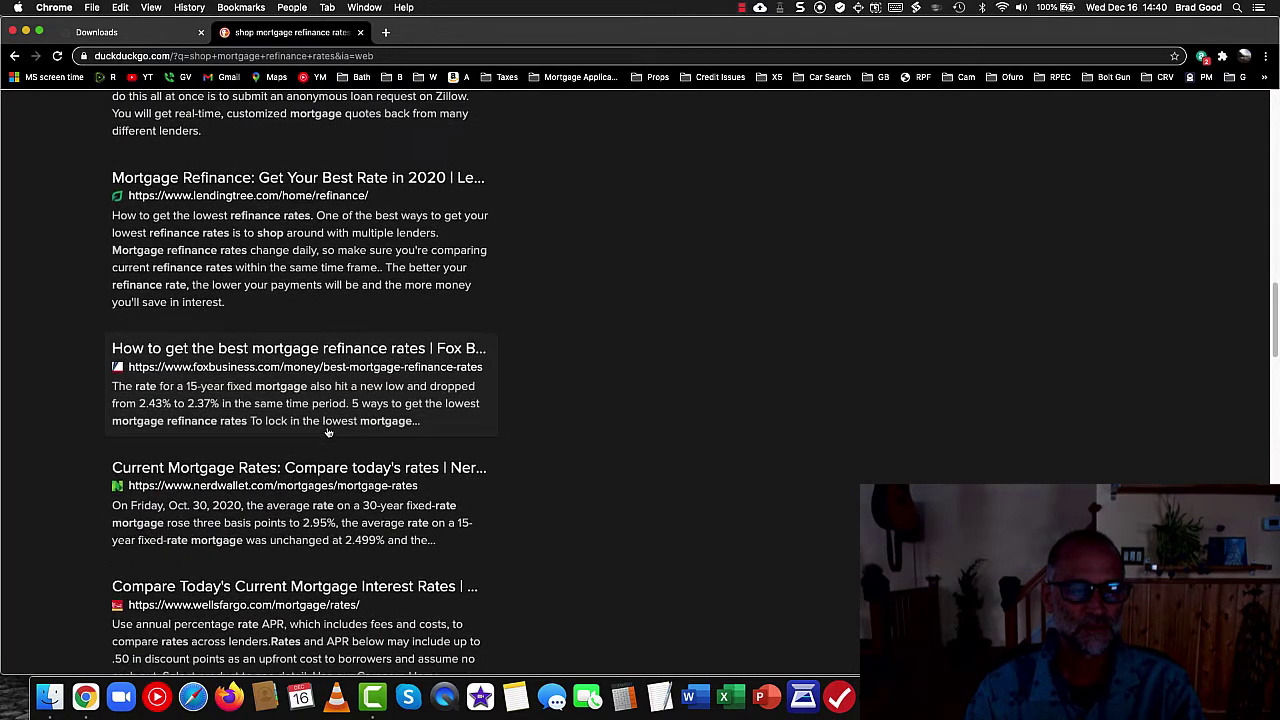
{"action": "scroll", "coordinate": [328, 432], "scroll_direction": "up", "scroll_amount": 12}
{"action": "scroll", "coordinate": [328, 432], "scroll_direction": "up", "scroll_amount": 10}
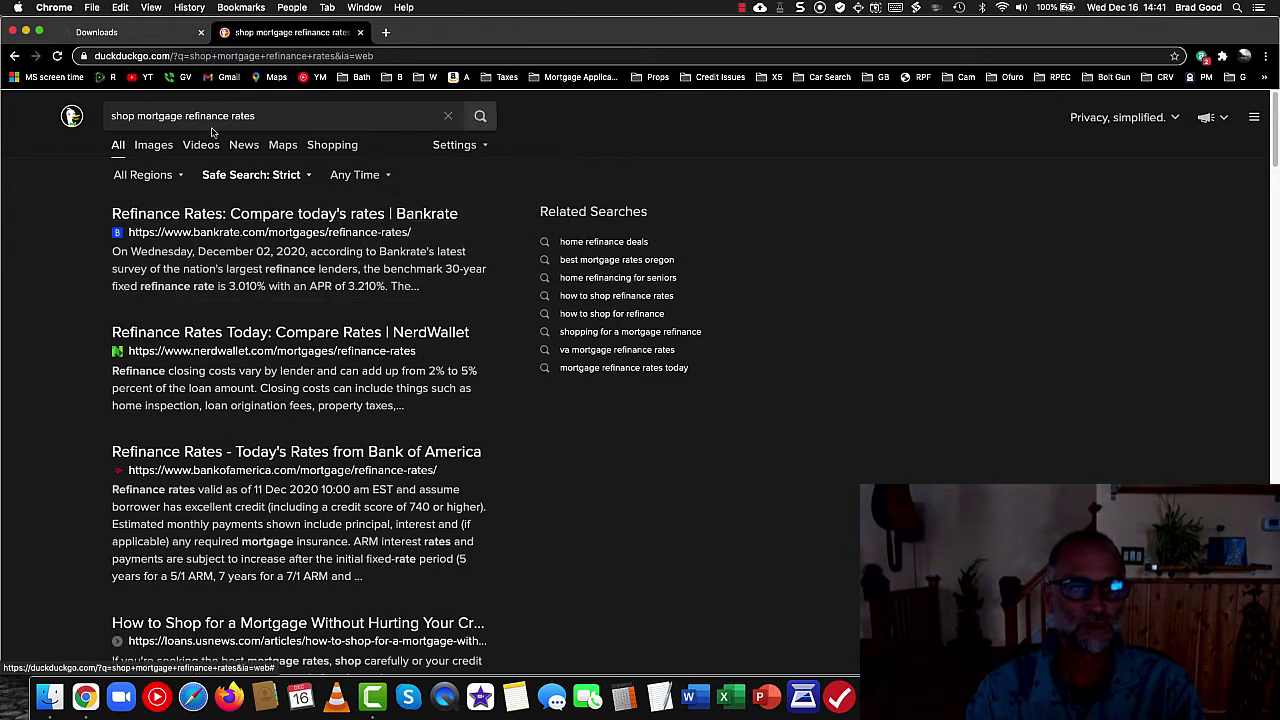
{"action": "left_click", "coordinate": [121, 35]}
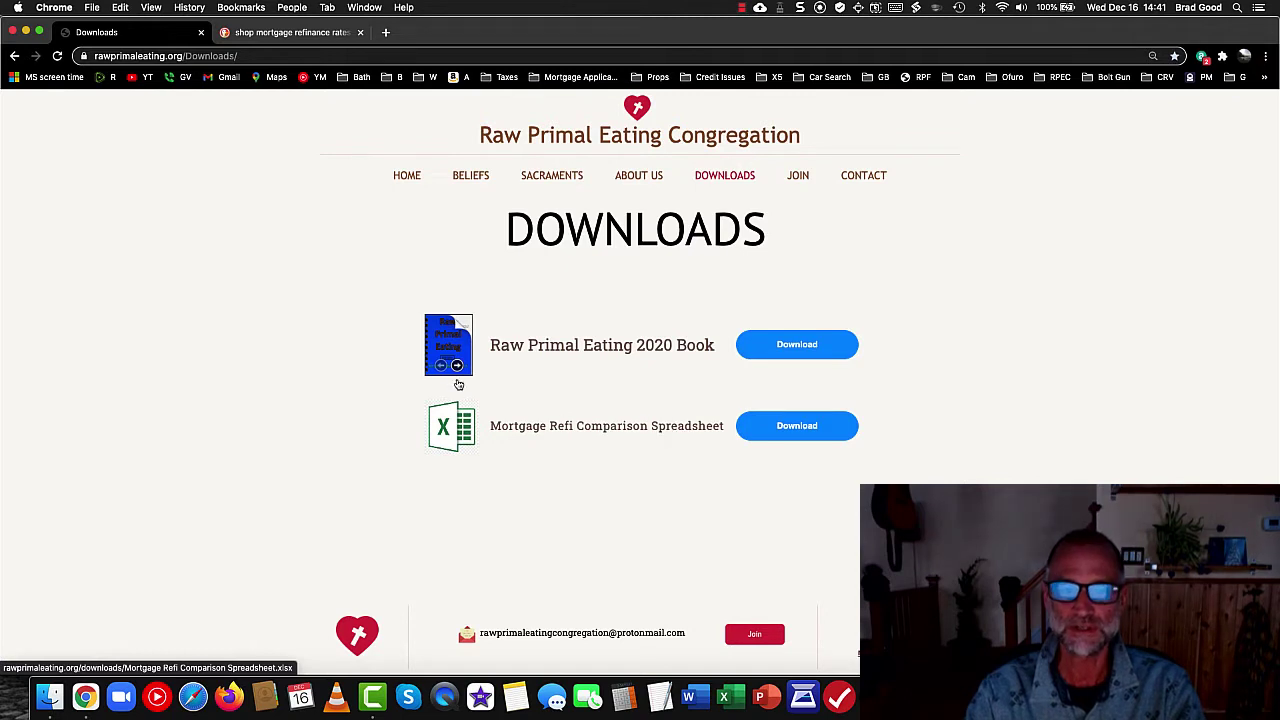
- Allow insecure content in site settings, then download Mortgage Refi Comparison Spreadsheet.xlsx
{"action": "left_click", "coordinate": [86, 58]}
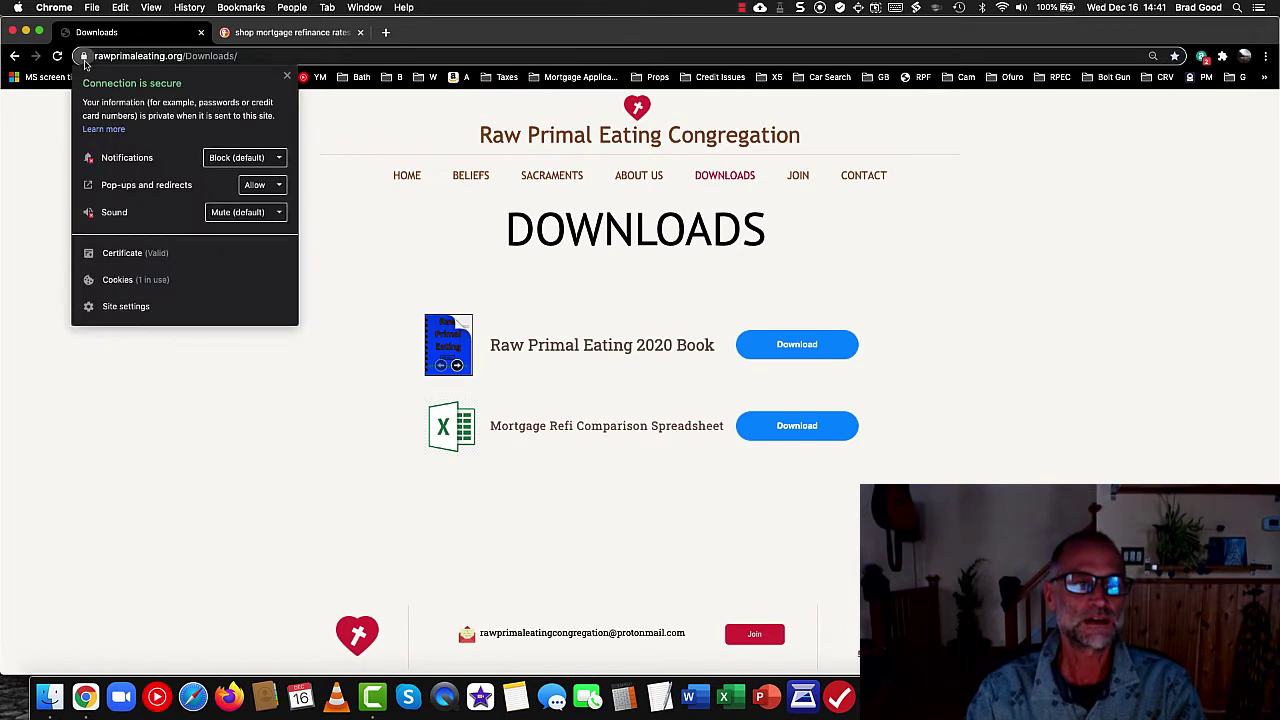
{"action": "left_click", "coordinate": [188, 309]}
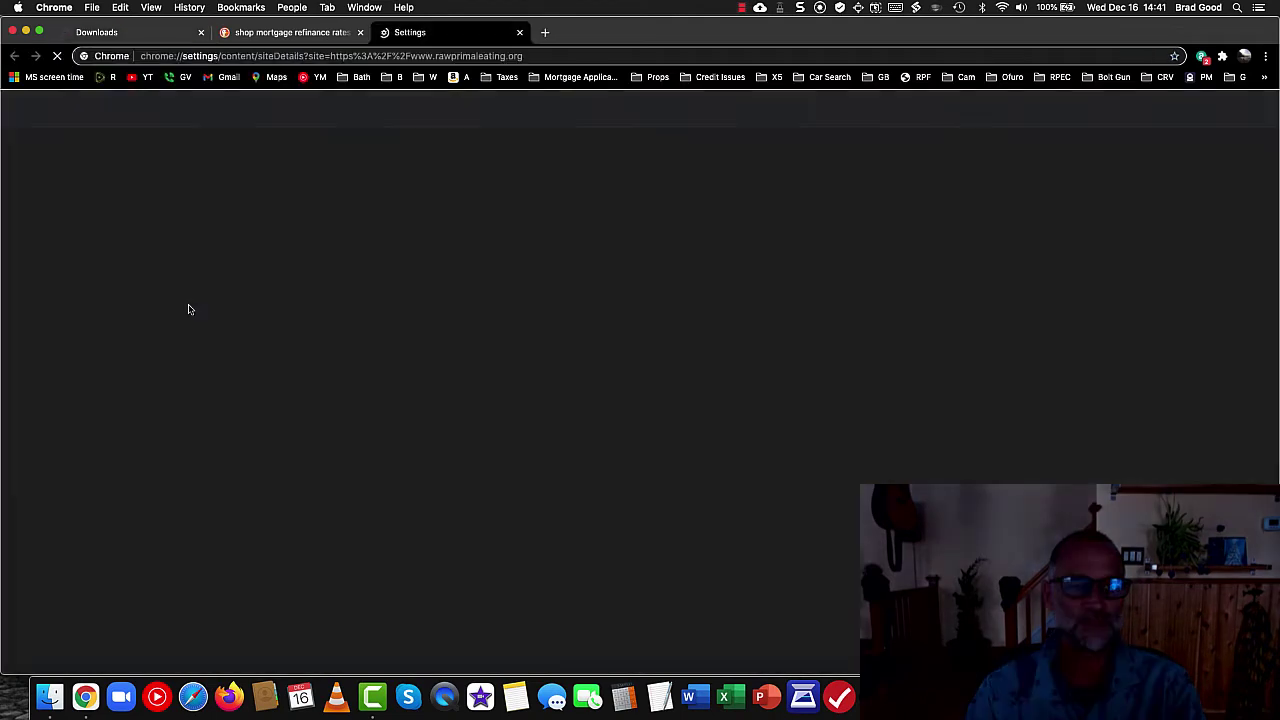
{"action": "scroll", "coordinate": [755, 537], "scroll_direction": "down", "scroll_amount": 10}
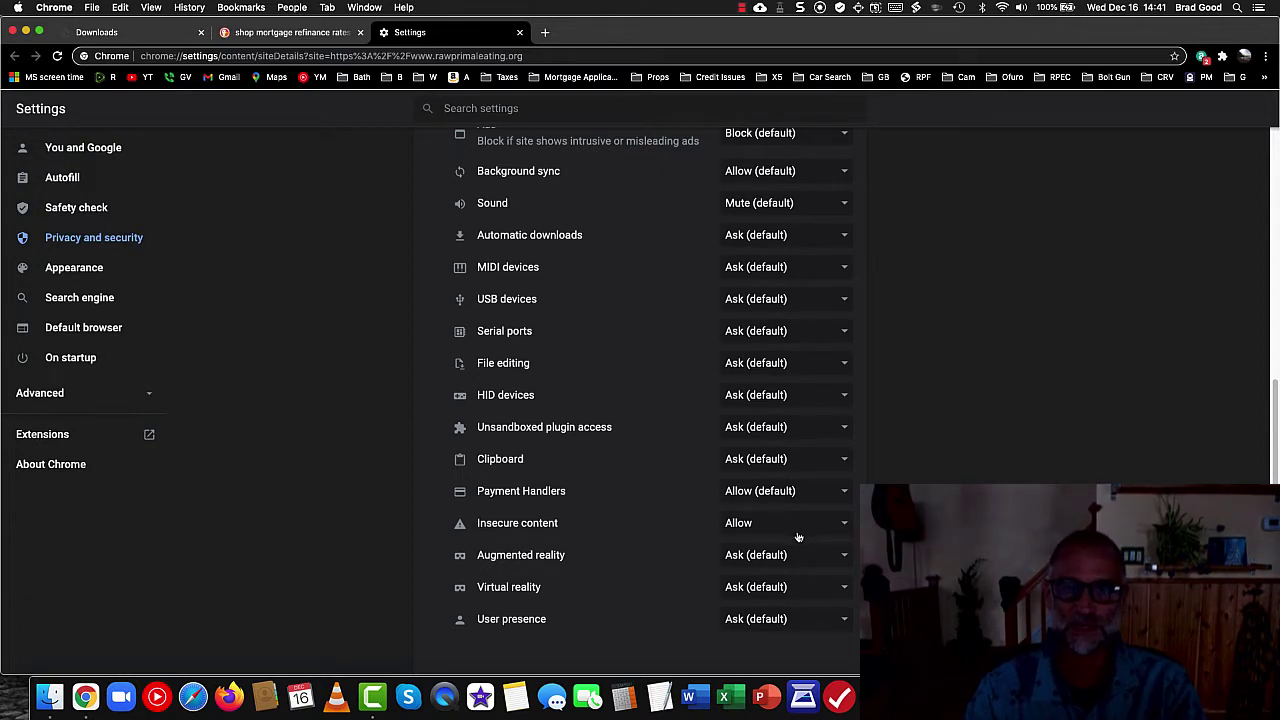
{"action": "left_click", "coordinate": [520, 33]}
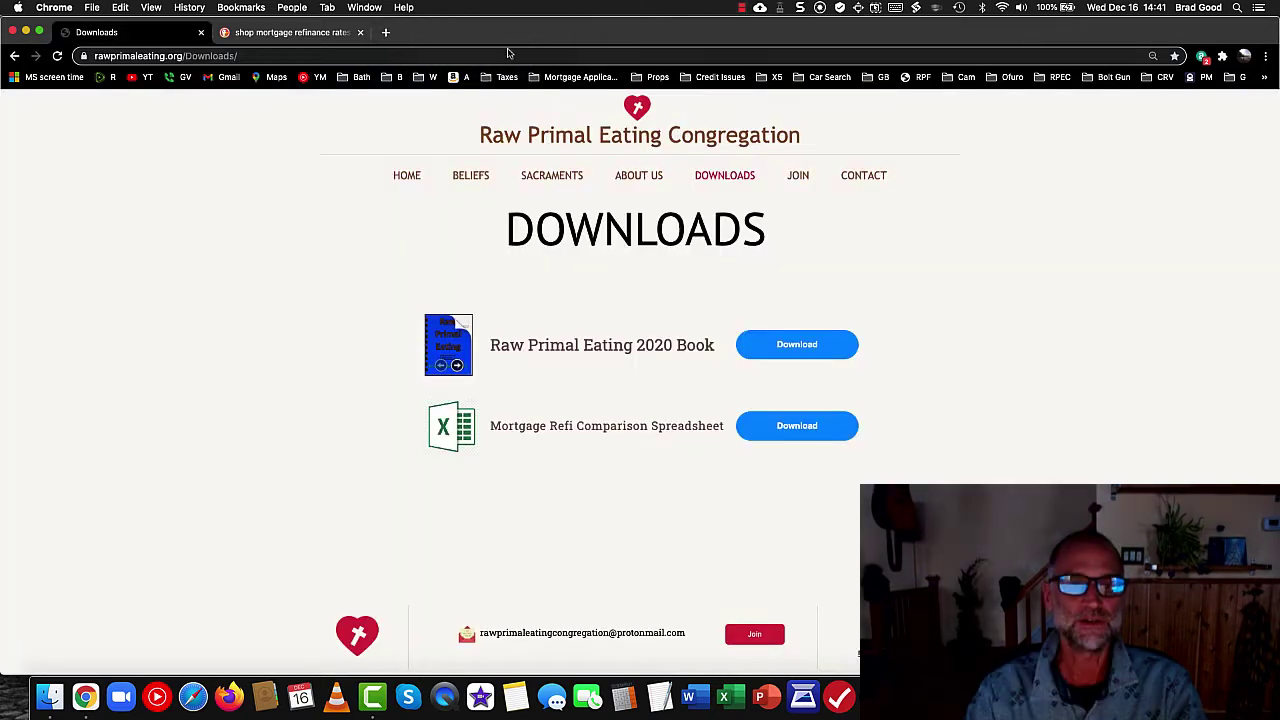
{"action": "left_click", "coordinate": [766, 428]}
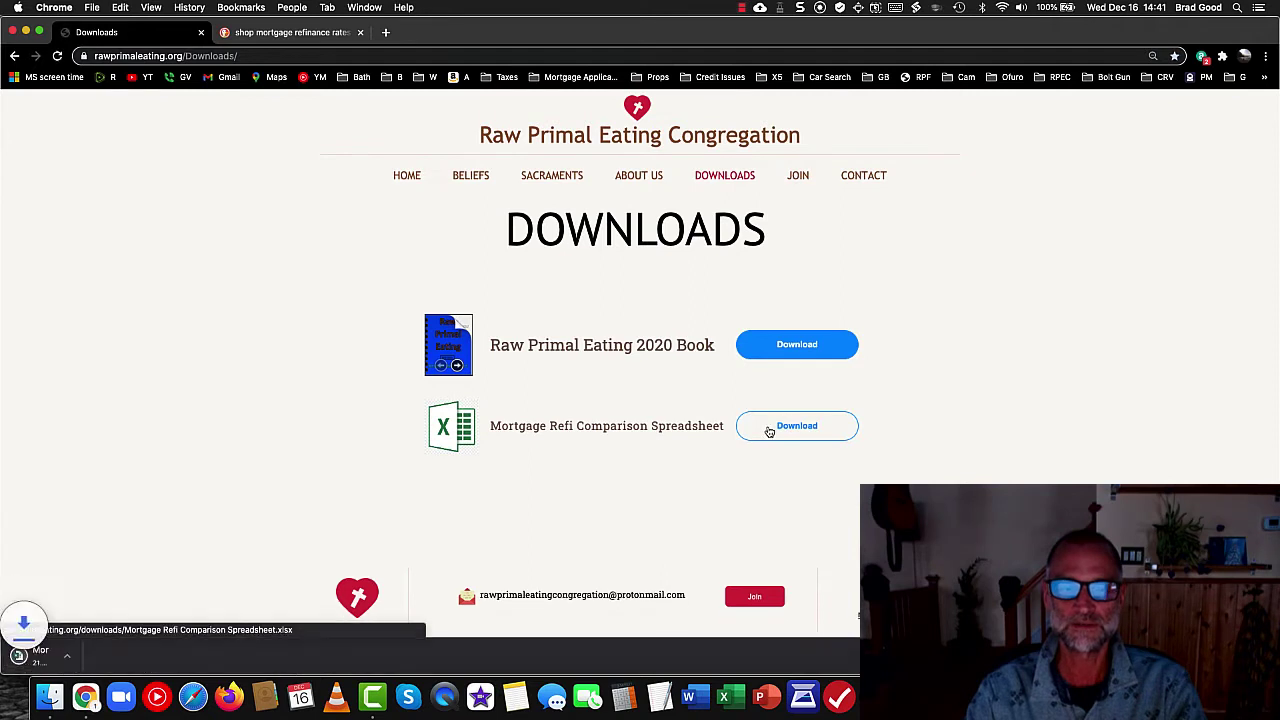
- Open the downloaded Mortgage Refi Comparison Spreadsheet.xlsx in Excel
{"action": "left_click", "coordinate": [78, 652]}
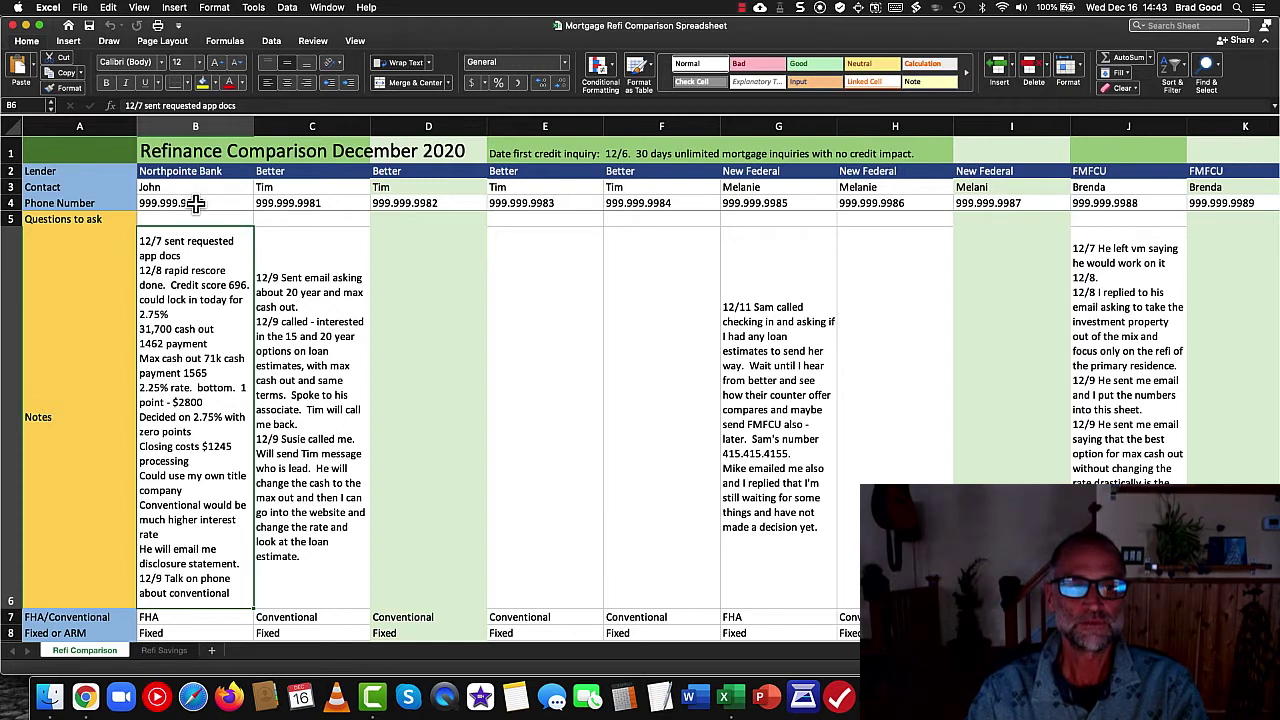
{"action": "left_click", "coordinate": [202, 220]}
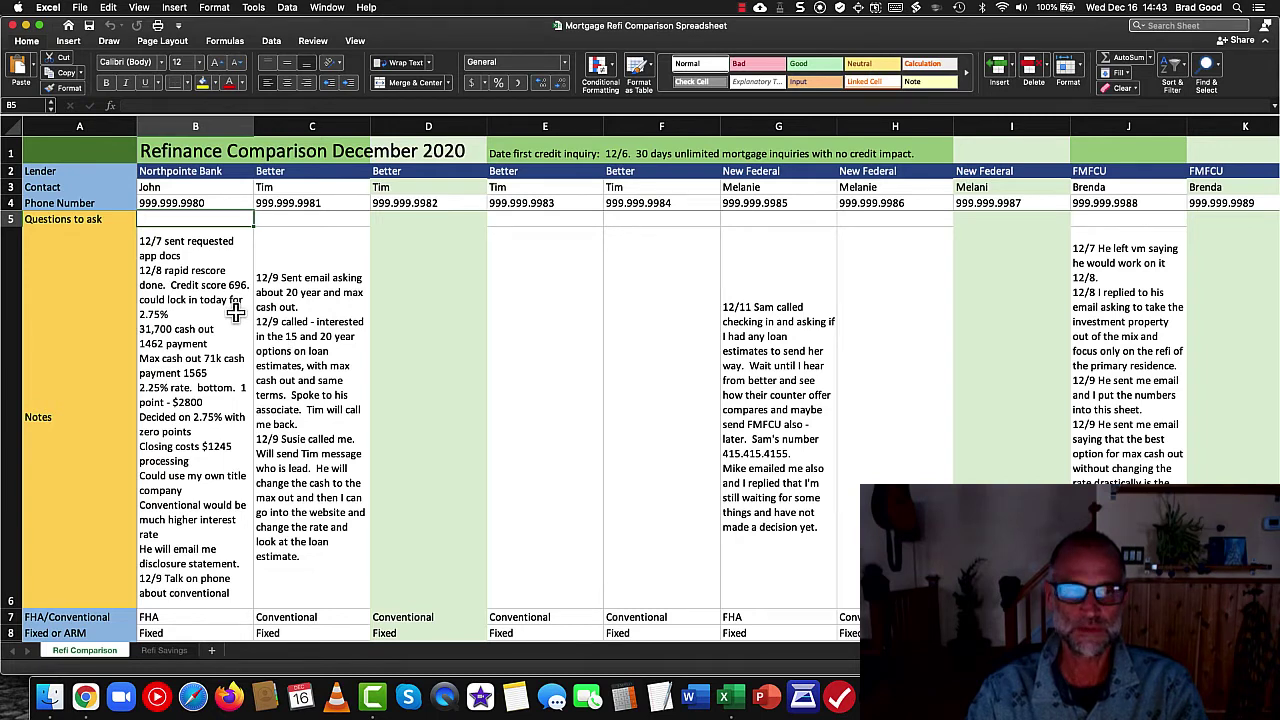
{"action": "left_click", "coordinate": [218, 310]}
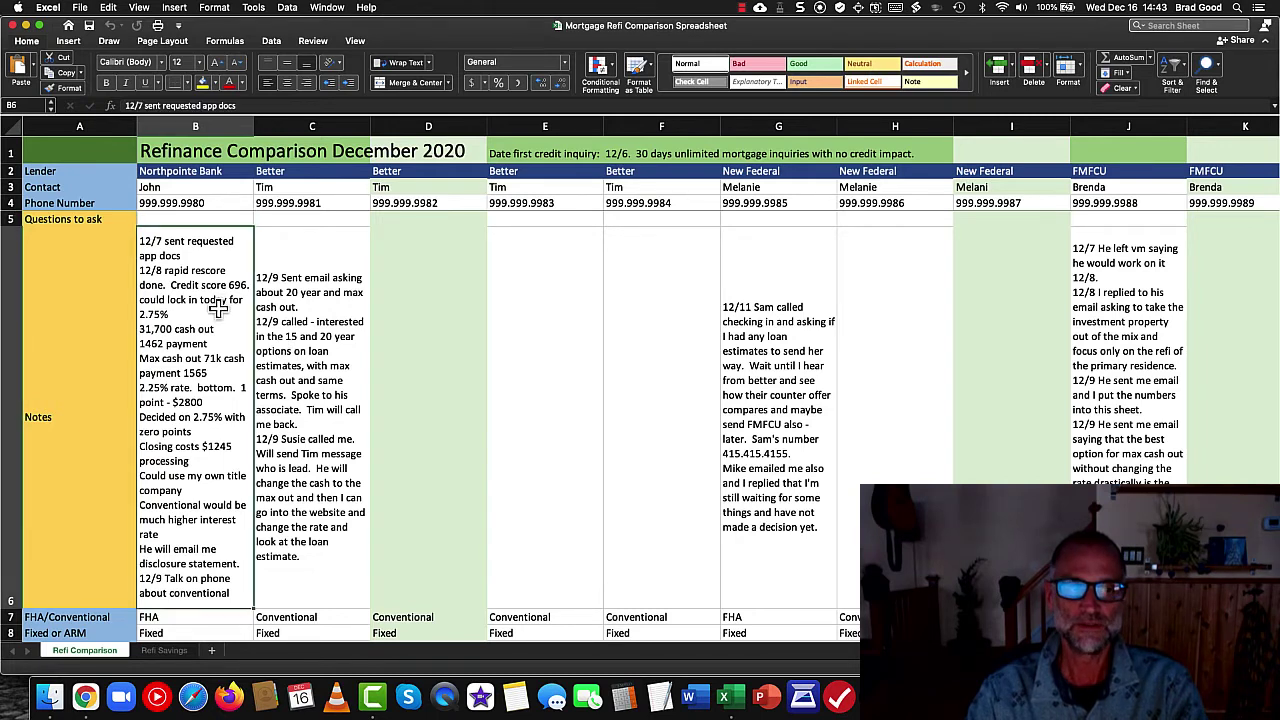
{"action": "left_click", "coordinate": [285, 375]}
{"action": "scroll", "coordinate": [287, 385], "scroll_direction": "down", "scroll_amount": 5}
{"action": "scroll", "coordinate": [287, 385], "scroll_direction": "down", "scroll_amount": 2}
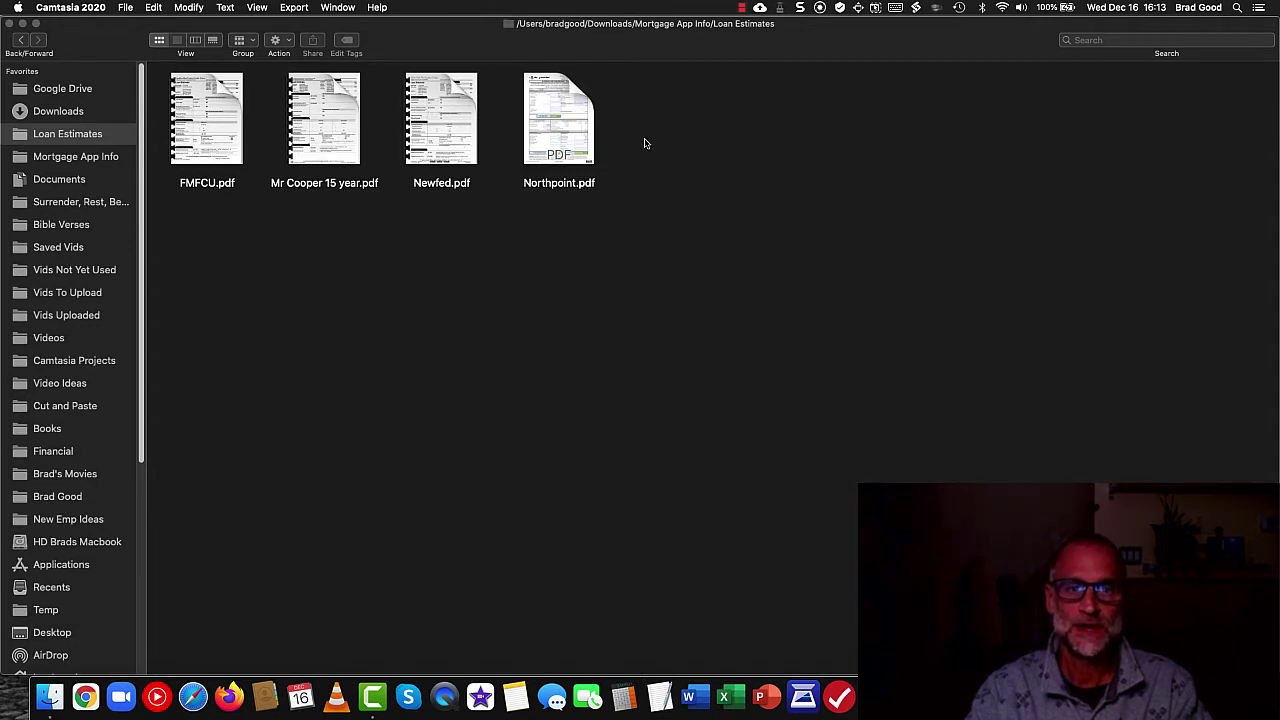
- Open FMFCU.pdf from the Loan Estimates folder in Acrobat Reader
{"action": "left_click", "coordinate": [207, 120]}
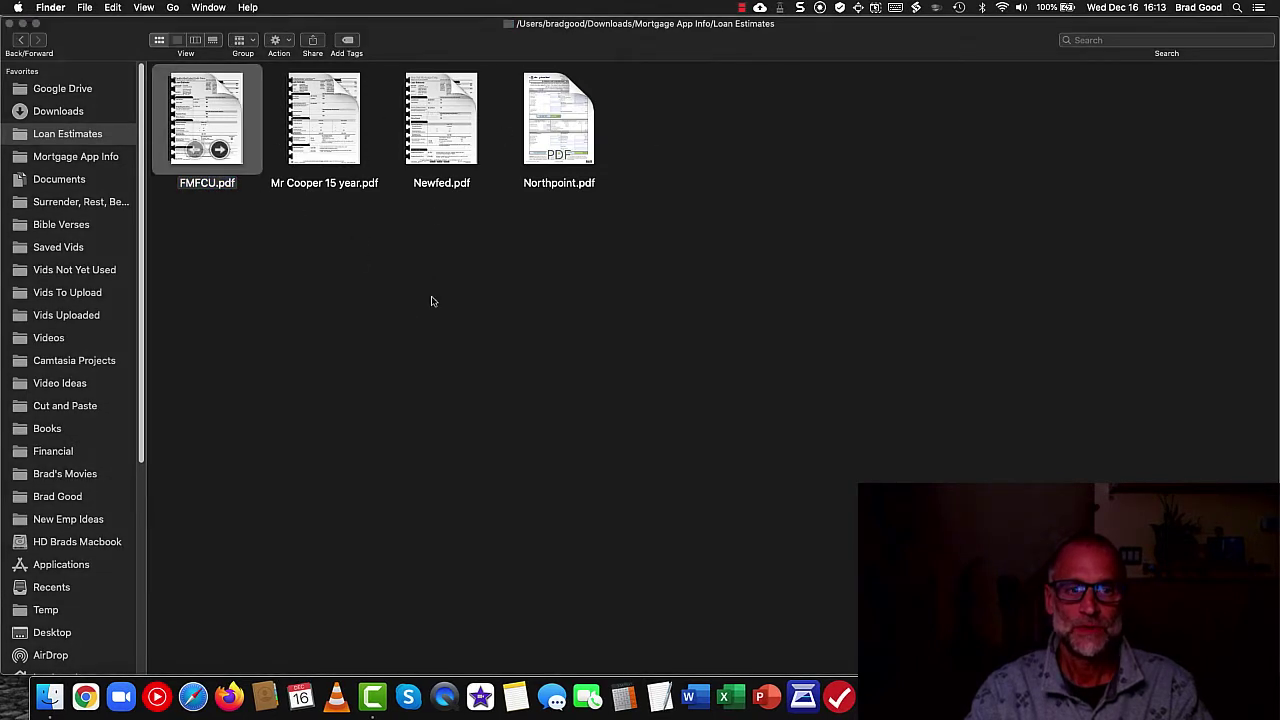
{"action": "key", "text": "super+o"}
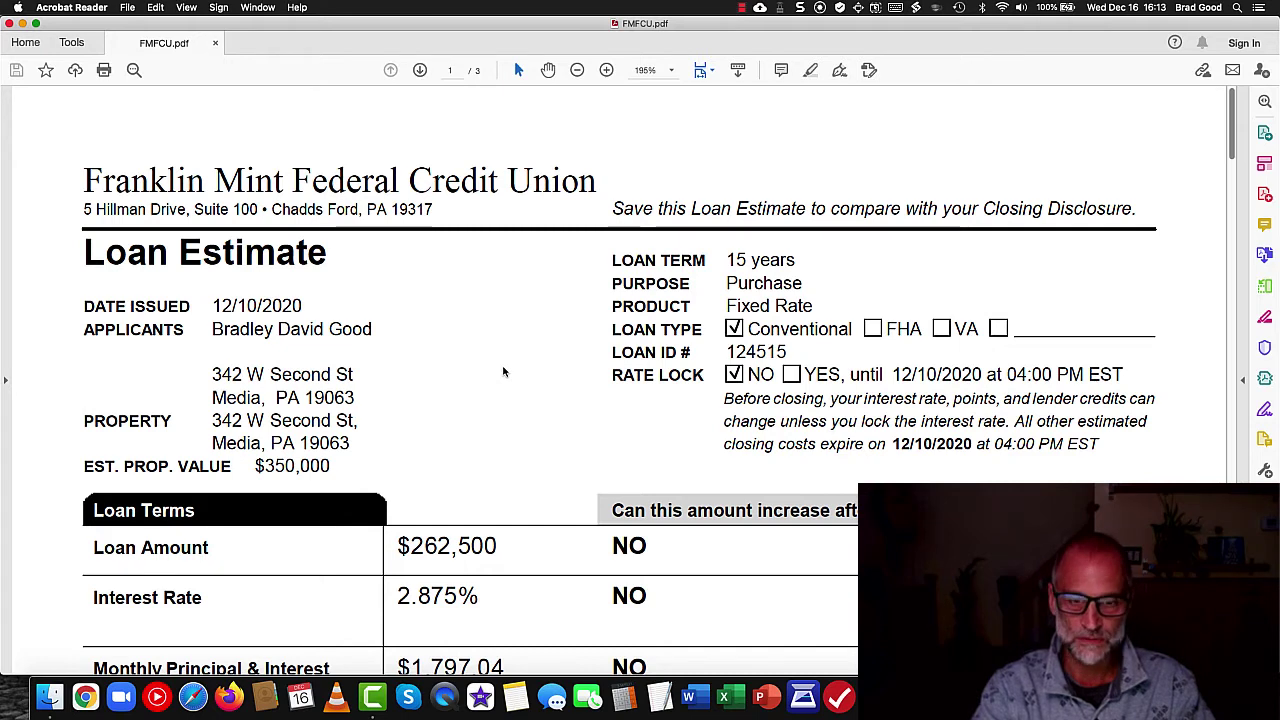
- Zoom out the FMFCU loan estimate and move to page 3 with the 2.968% APR
{"action": "key", "text": "super+minus"}
{"action": "key", "text": "super+minus"}
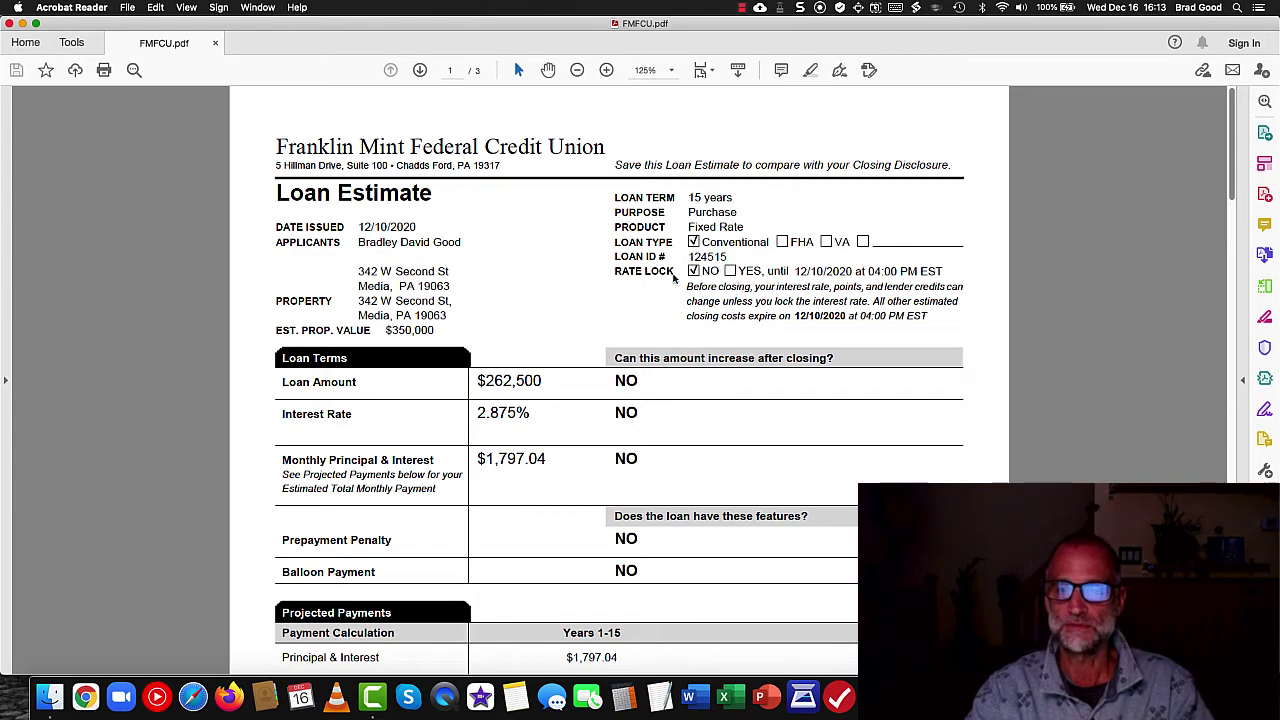
{"action": "scroll", "coordinate": [599, 393], "scroll_direction": "down", "scroll_amount": 15}
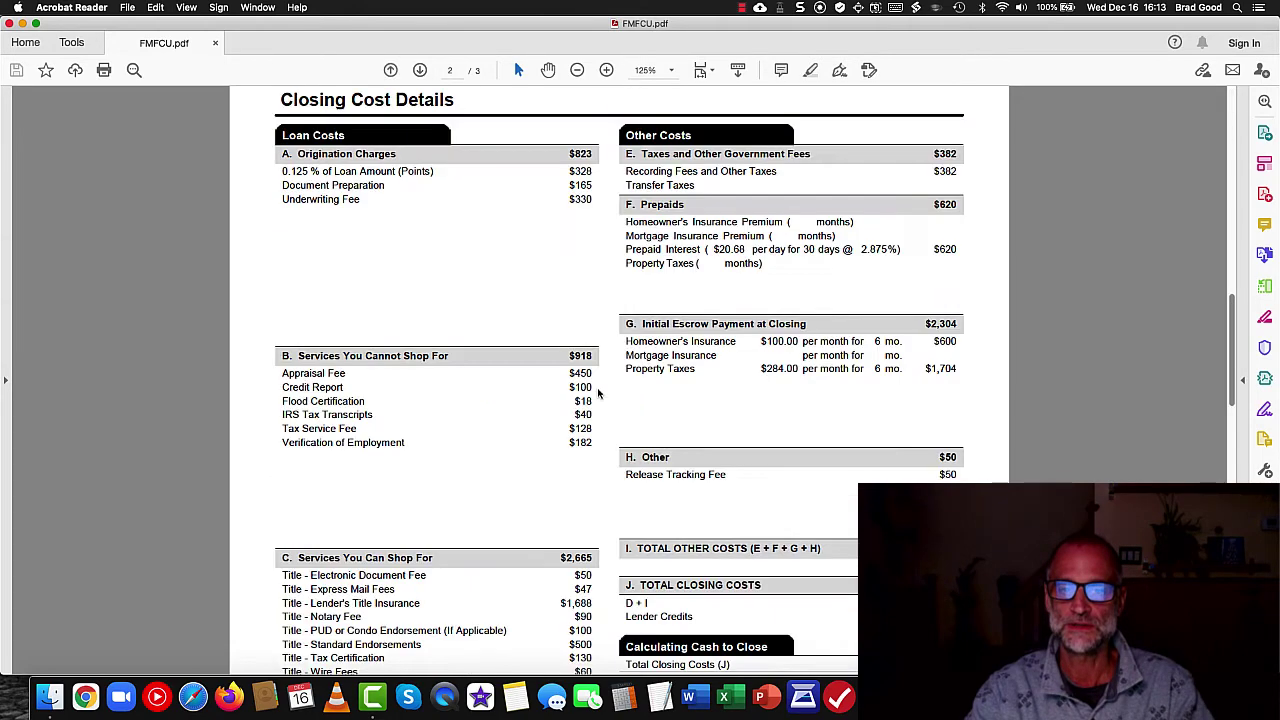
{"action": "scroll", "coordinate": [599, 393], "scroll_direction": "up", "scroll_amount": 20}
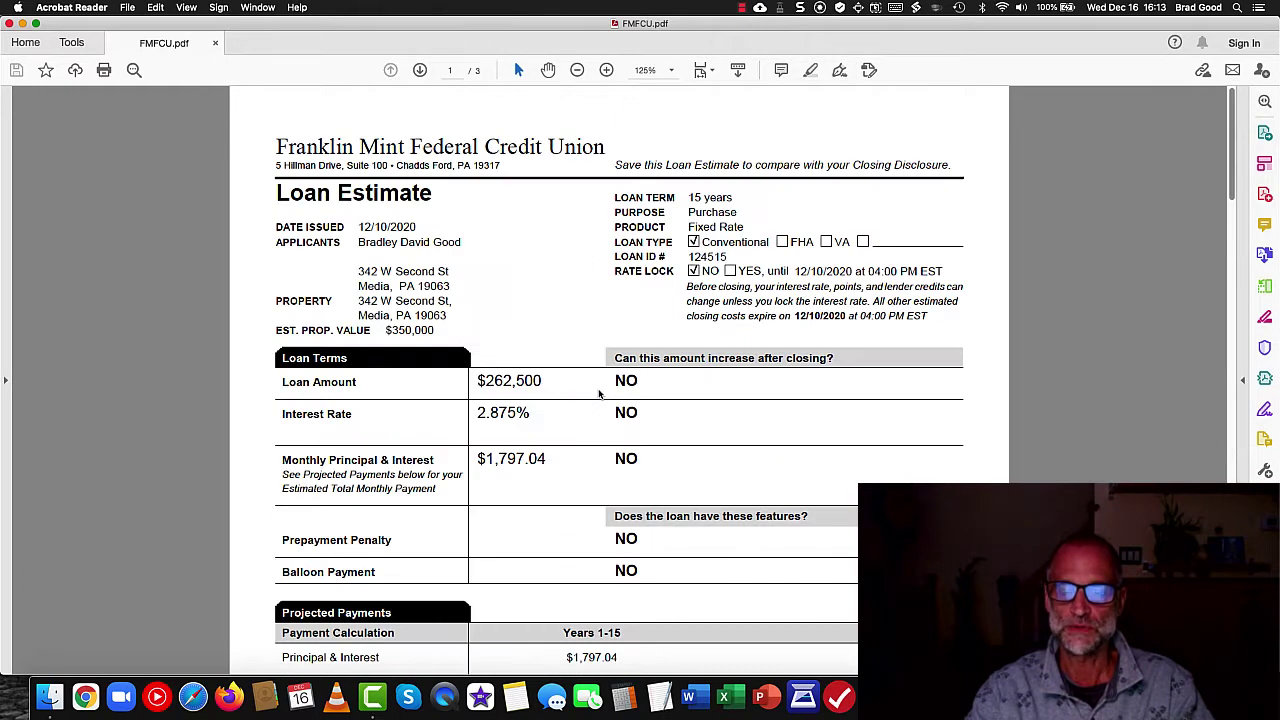
{"action": "scroll", "coordinate": [599, 393], "scroll_direction": "down", "scroll_amount": 3}
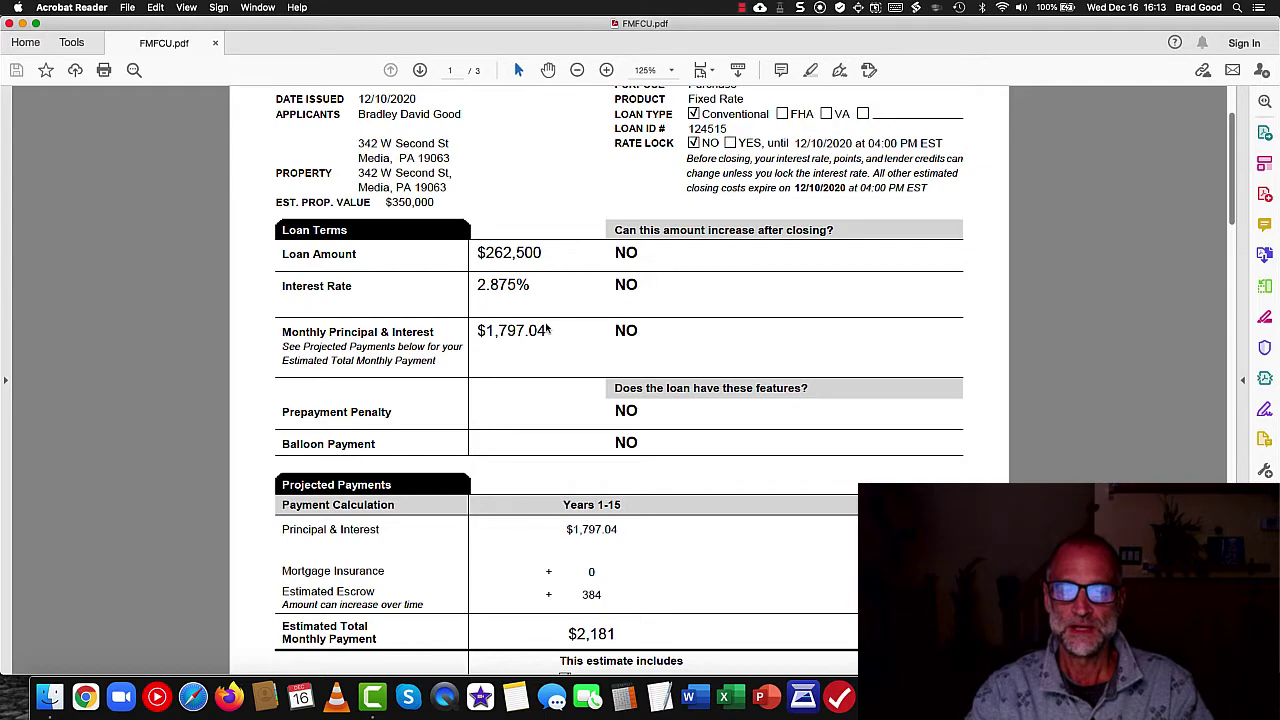
{"action": "scroll", "coordinate": [545, 332], "scroll_direction": "down", "scroll_amount": 10}
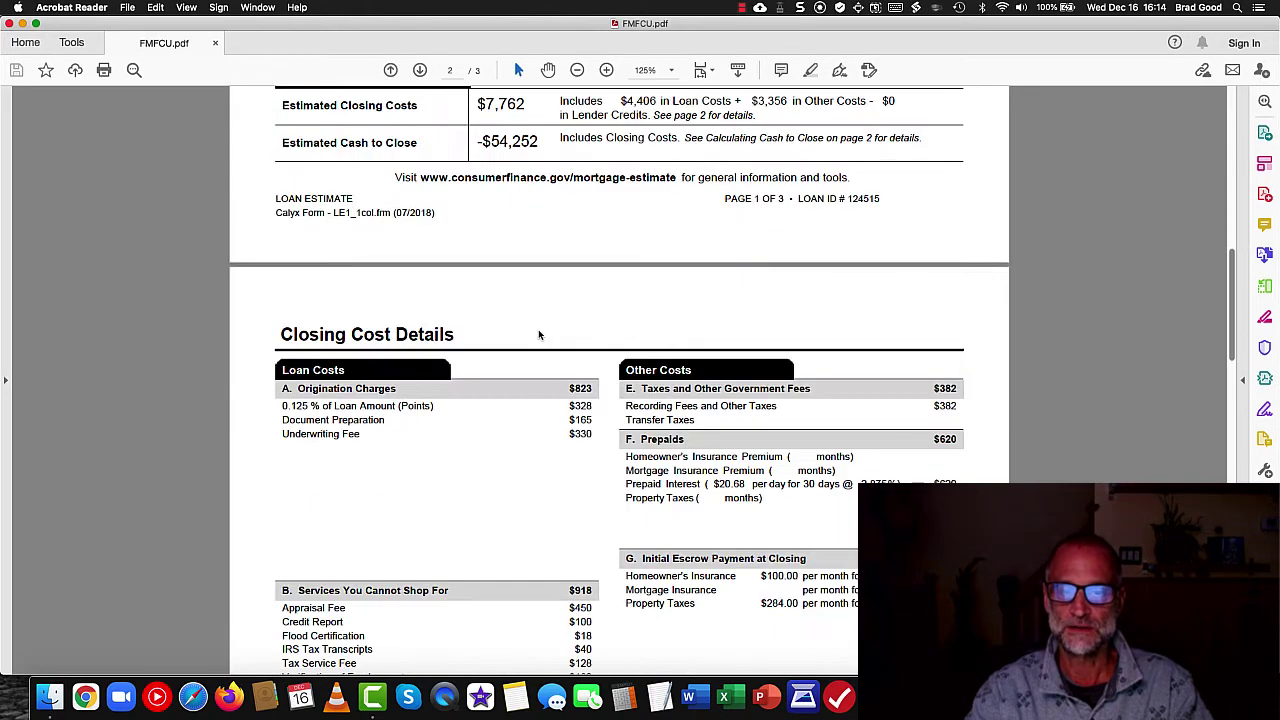
{"action": "scroll", "coordinate": [537, 336], "scroll_direction": "down", "scroll_amount": 4}
{"action": "scroll", "coordinate": [537, 336], "scroll_direction": "down", "scroll_amount": 10}
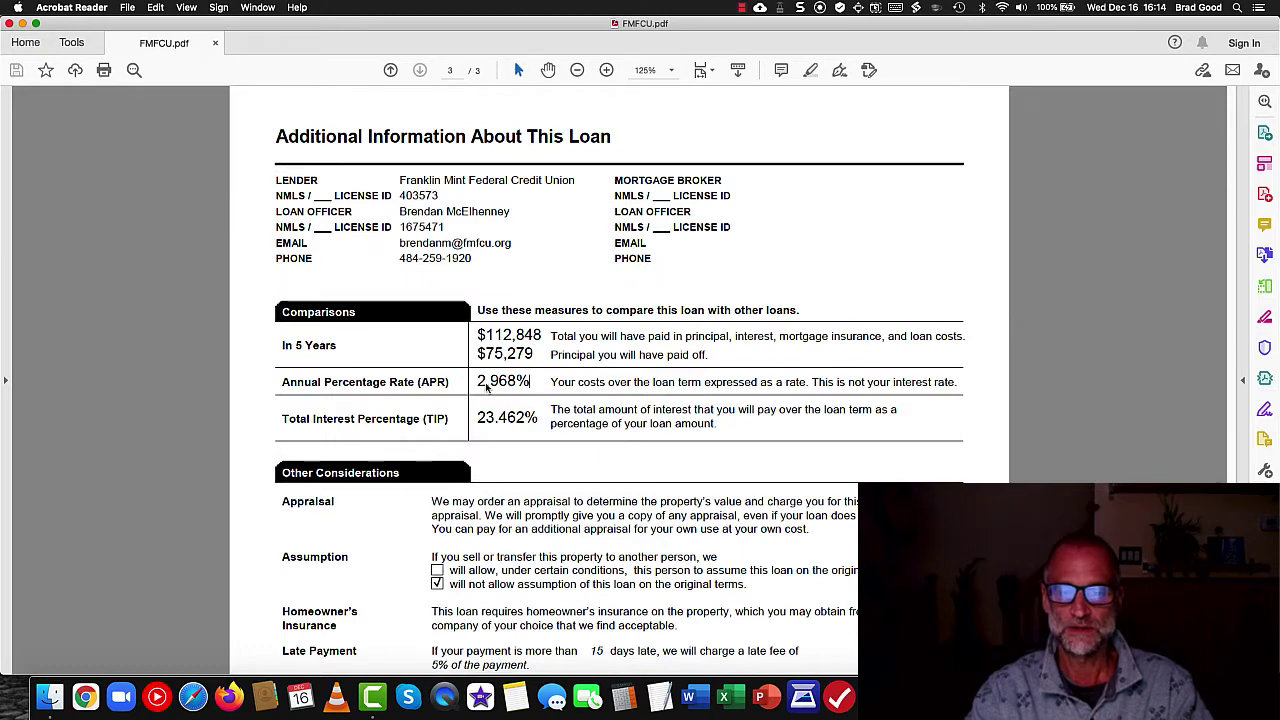
- Select the 2.968% APR, return to page 1 and select the $1,797.04 principal and interest
{"action": "double_click", "coordinate": [485, 386]}
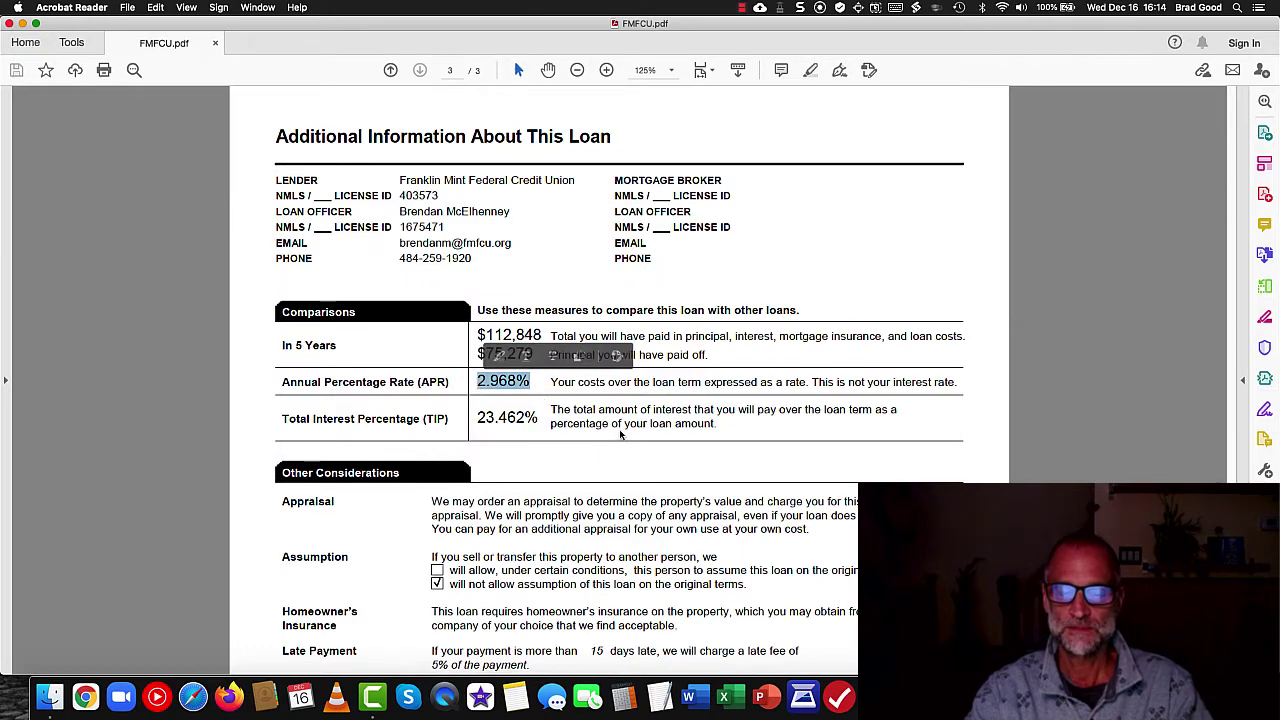
{"action": "key", "text": "Home"}
{"action": "key", "text": "super+shift+y"}
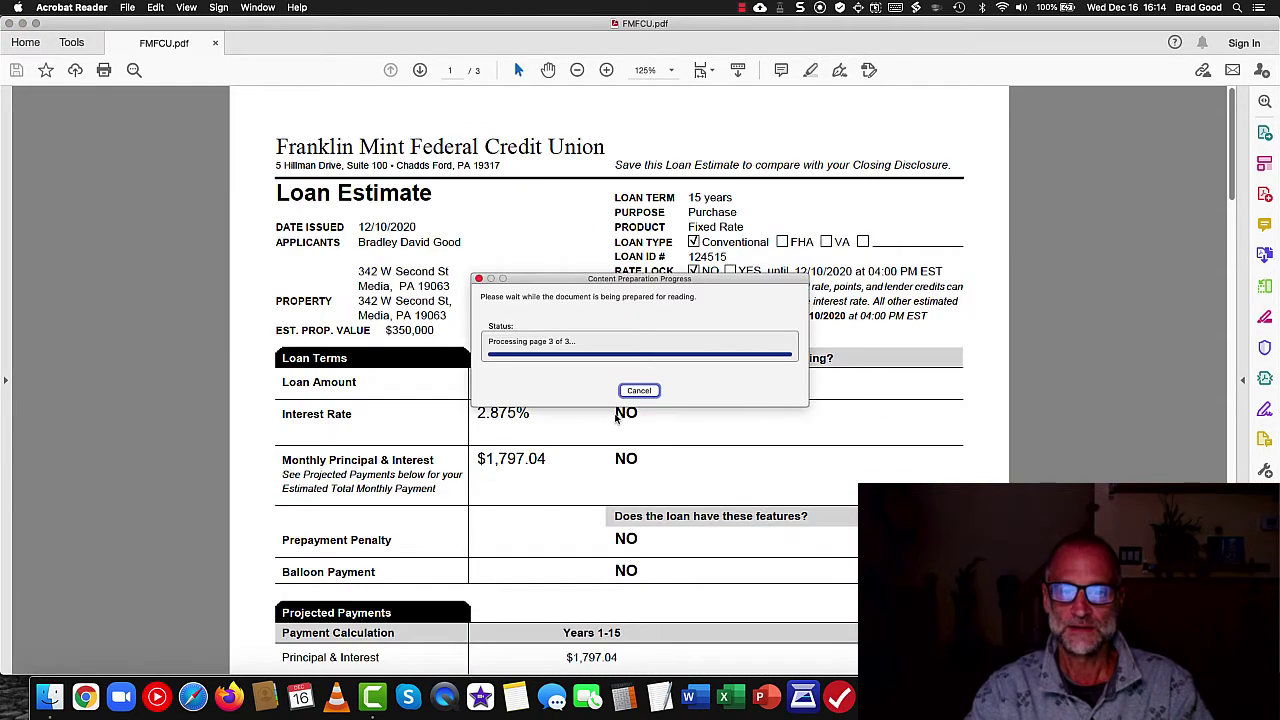
{"action": "scroll", "coordinate": [572, 446], "scroll_direction": "down", "scroll_amount": 5}
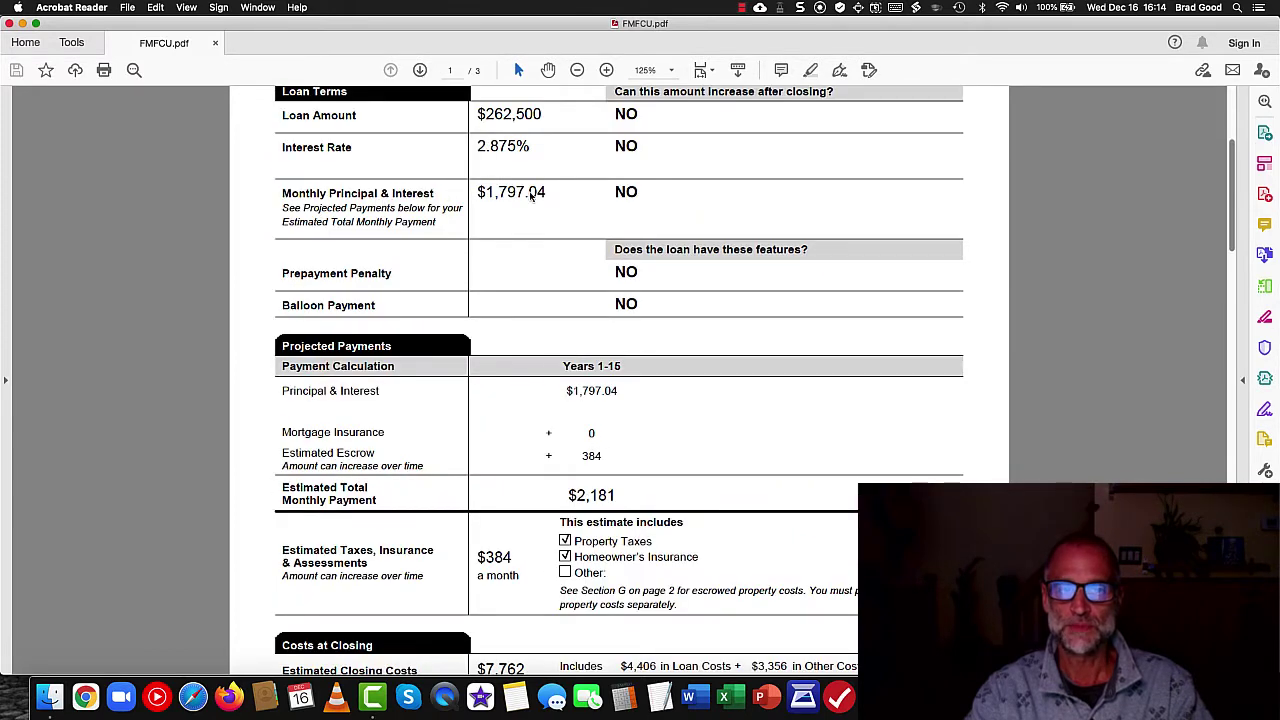
{"action": "left_click_drag", "start_coordinate": [557, 194], "coordinate": [474, 193]}
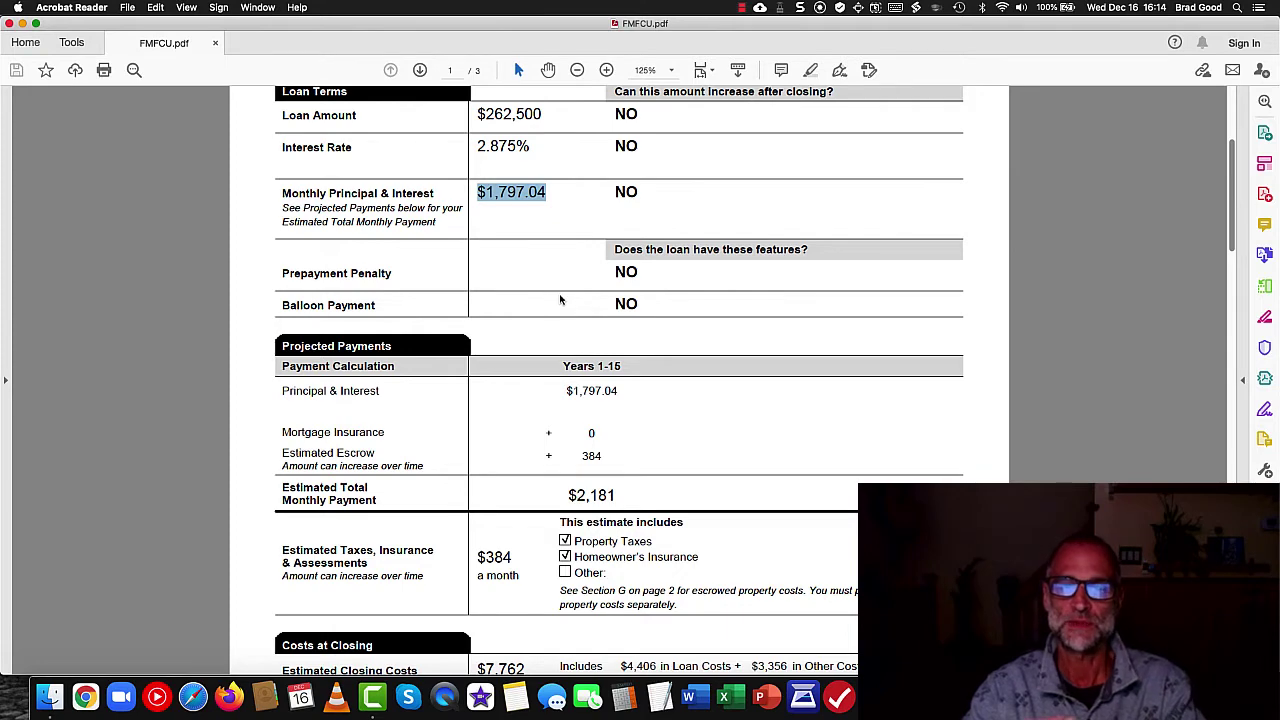
- Select the 384 escrow, $7,762 closing costs and -$54,252 cash-to-close figures
{"action": "scroll", "coordinate": [560, 300], "scroll_direction": "down", "scroll_amount": 5}
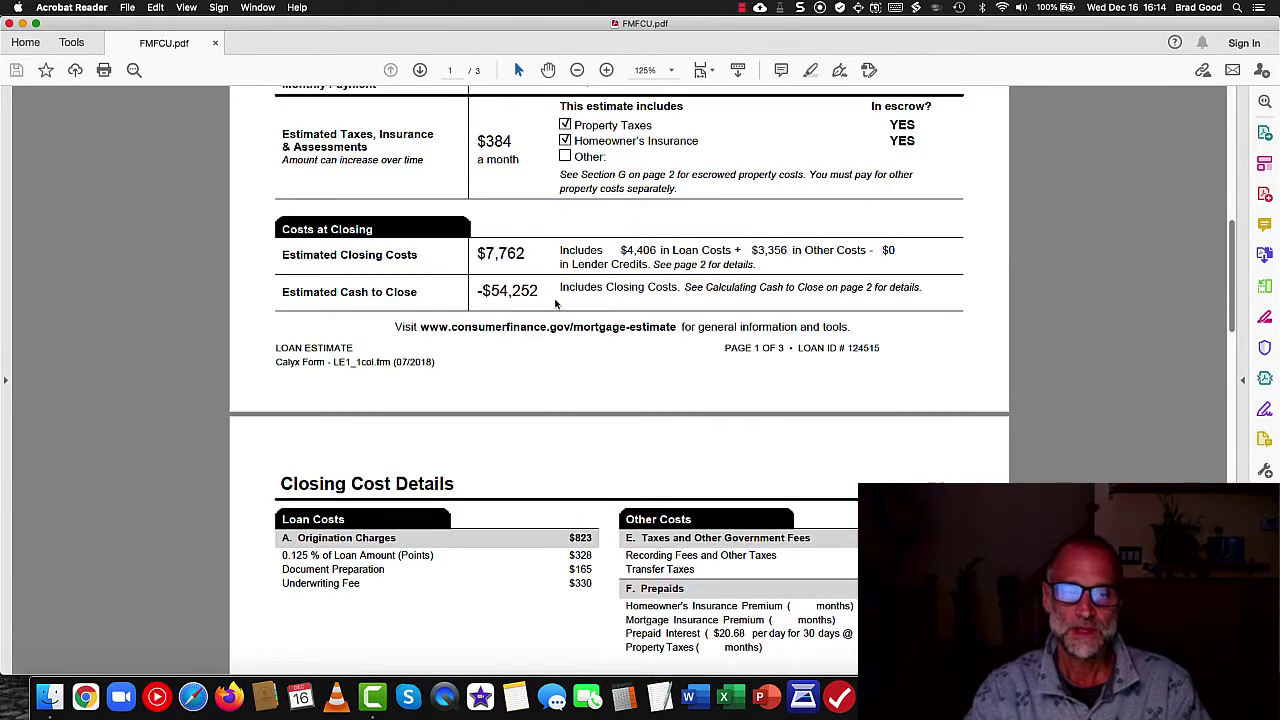
{"action": "scroll", "coordinate": [531, 298], "scroll_direction": "up", "scroll_amount": 3}
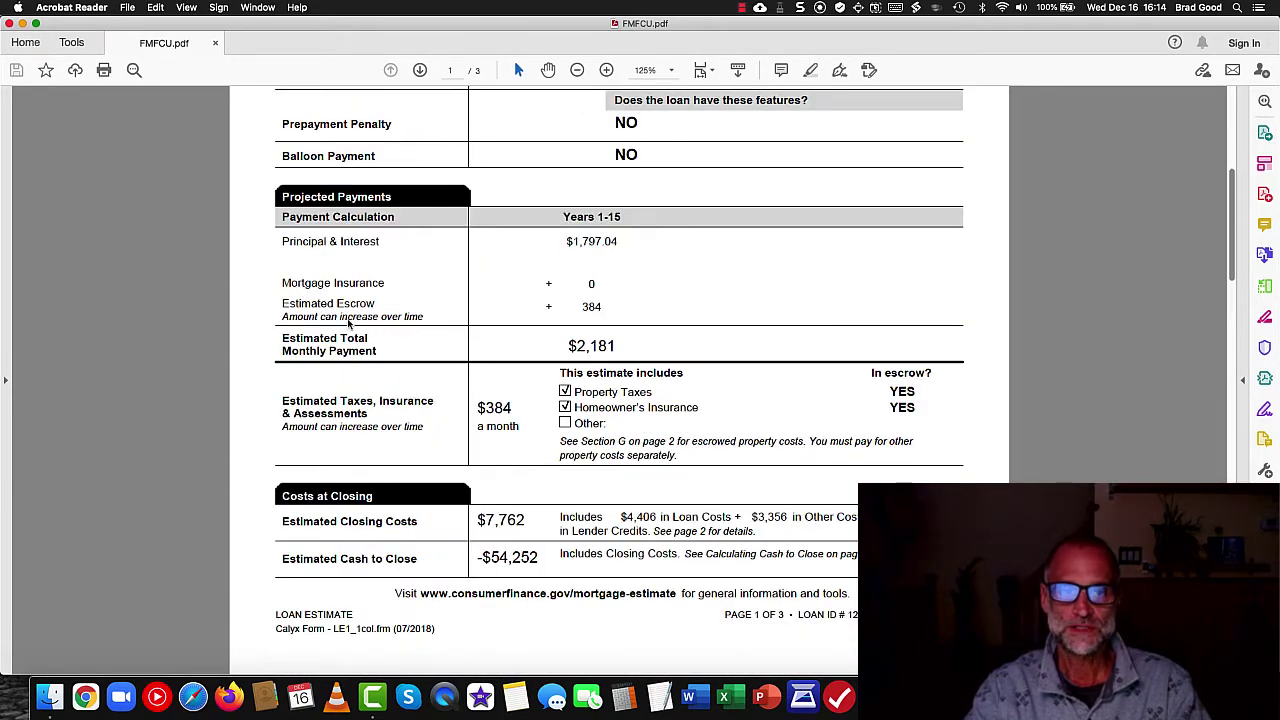
{"action": "left_click_drag", "start_coordinate": [606, 306], "coordinate": [577, 307]}
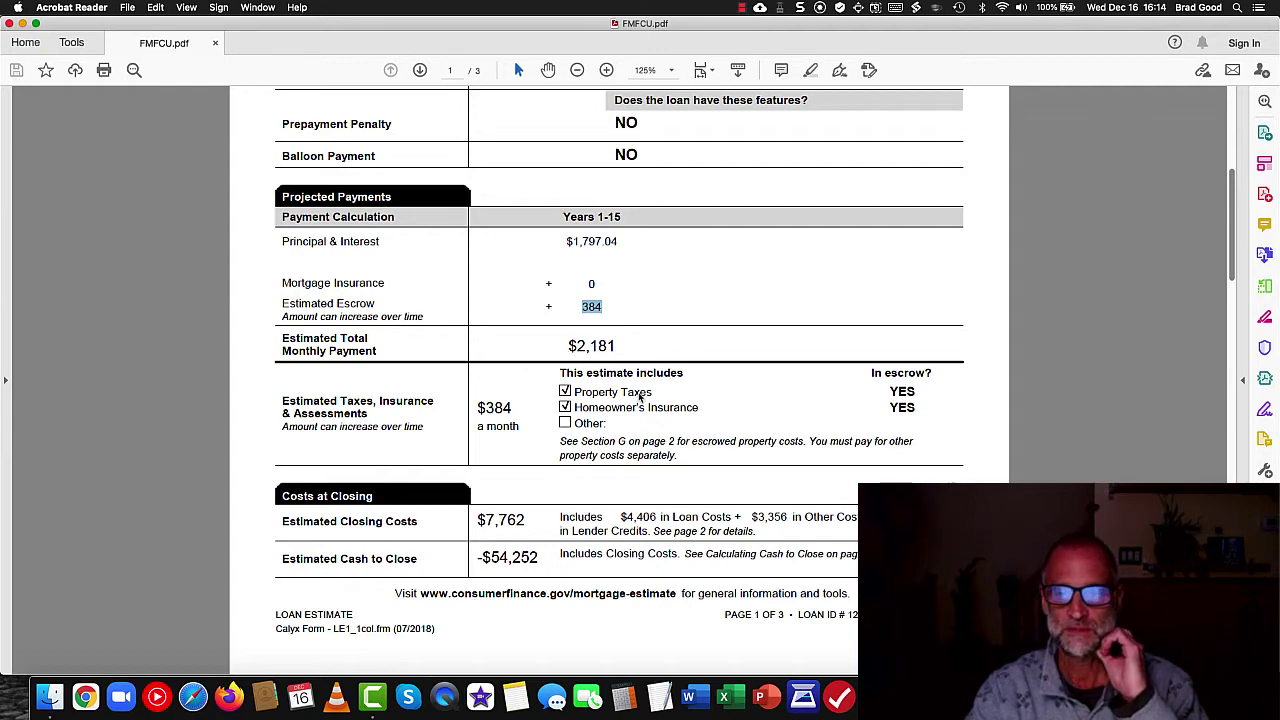
{"action": "scroll", "coordinate": [640, 398], "scroll_direction": "down", "scroll_amount": 3}
{"action": "left_click_drag", "start_coordinate": [535, 397], "coordinate": [467, 397]}
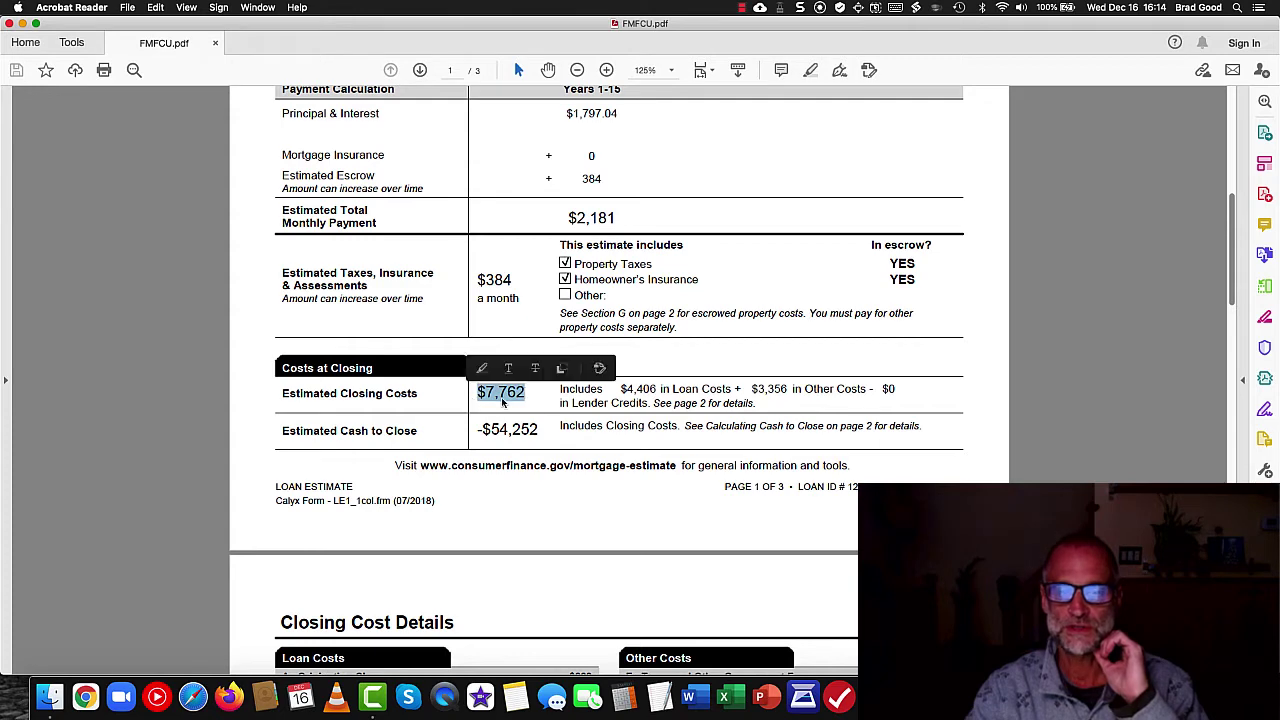
{"action": "left_click_drag", "start_coordinate": [540, 430], "coordinate": [477, 433]}
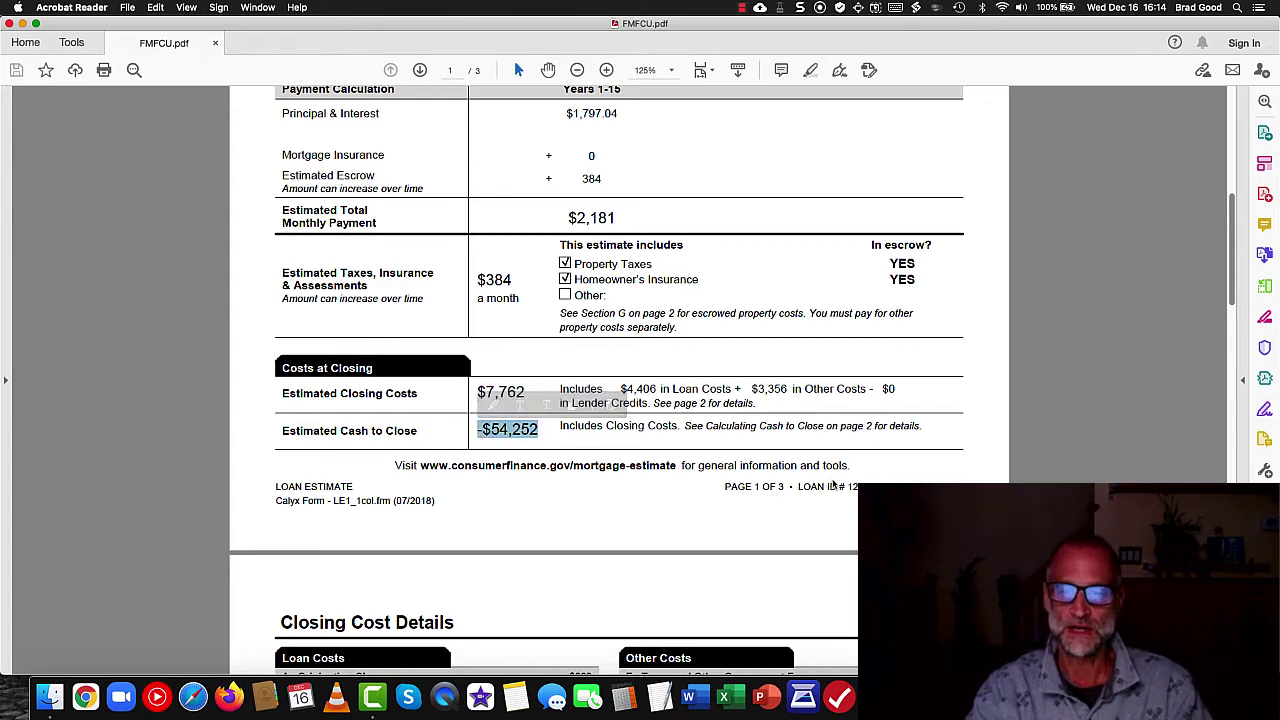
{"action": "scroll", "coordinate": [828, 484], "scroll_direction": "down", "scroll_amount": 5}
- Zoom out on page 2 and select FMFCU's prepaids and escrow lines
{"action": "scroll", "coordinate": [833, 486], "scroll_direction": "down", "scroll_amount": 5}
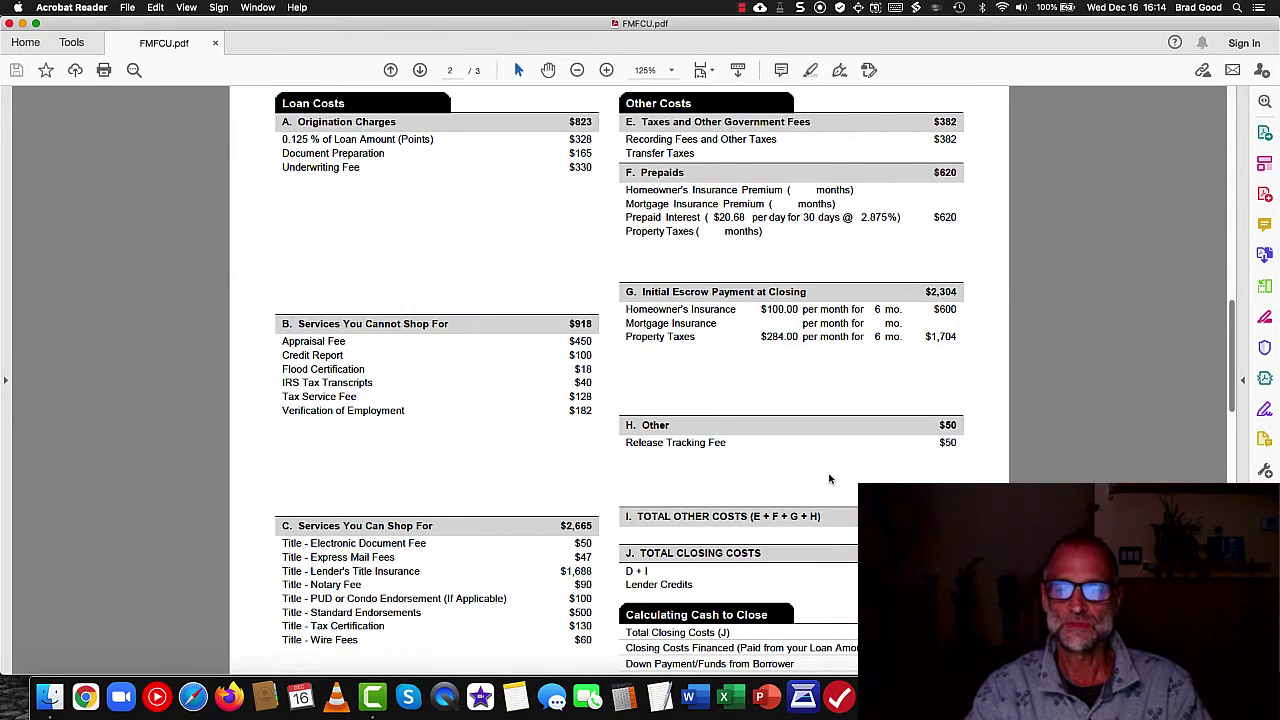
{"action": "key", "text": "super+minus"}
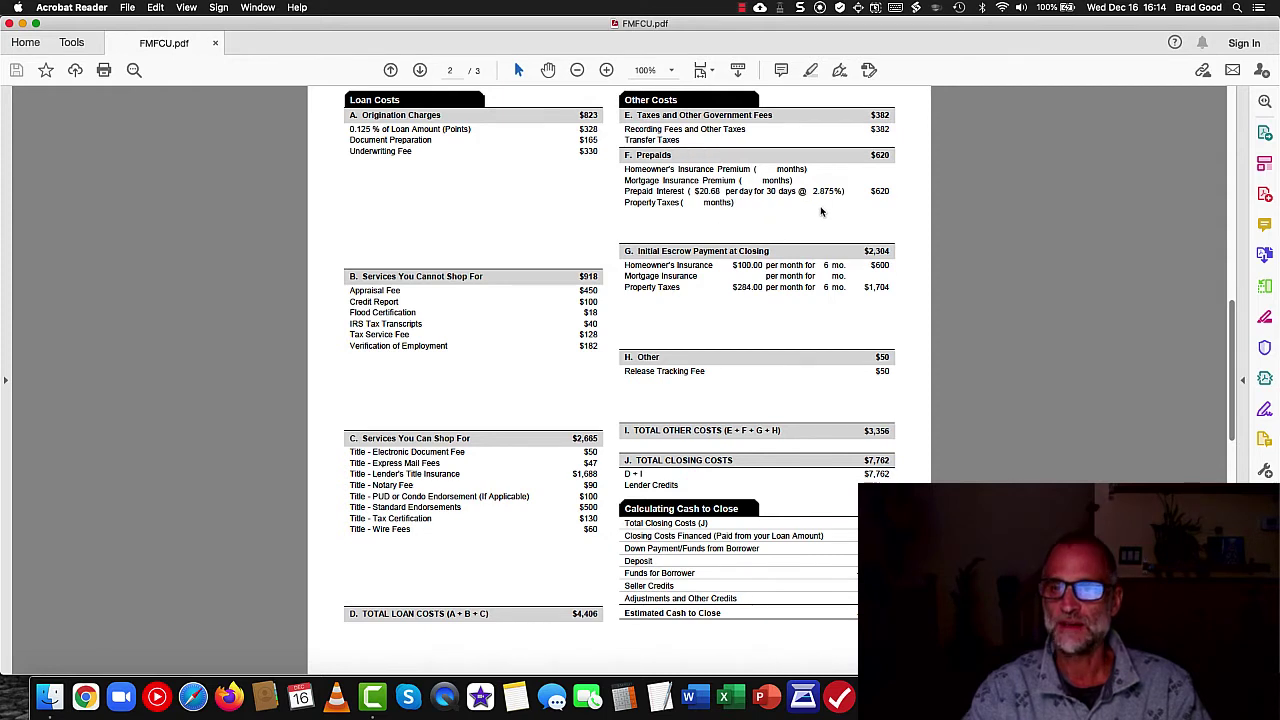
{"action": "key", "text": "super+a"}
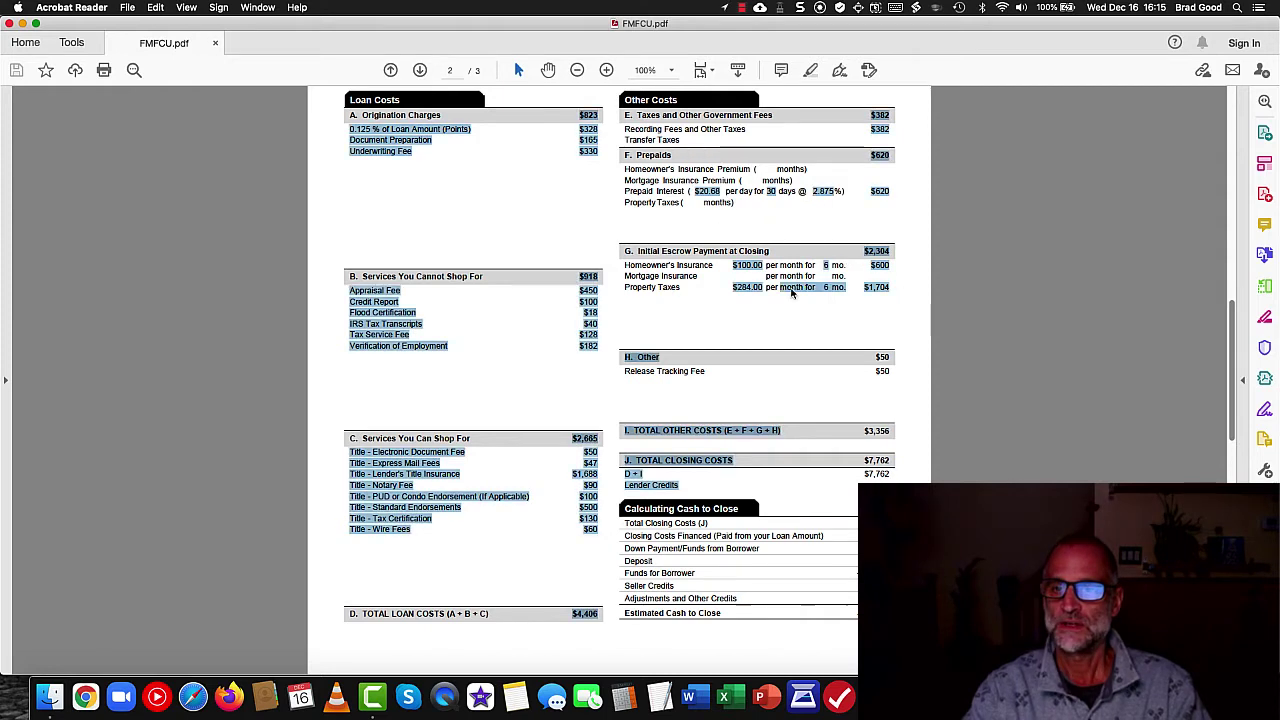
{"action": "left_click_drag", "start_coordinate": [790, 290], "coordinate": [676, 258]}
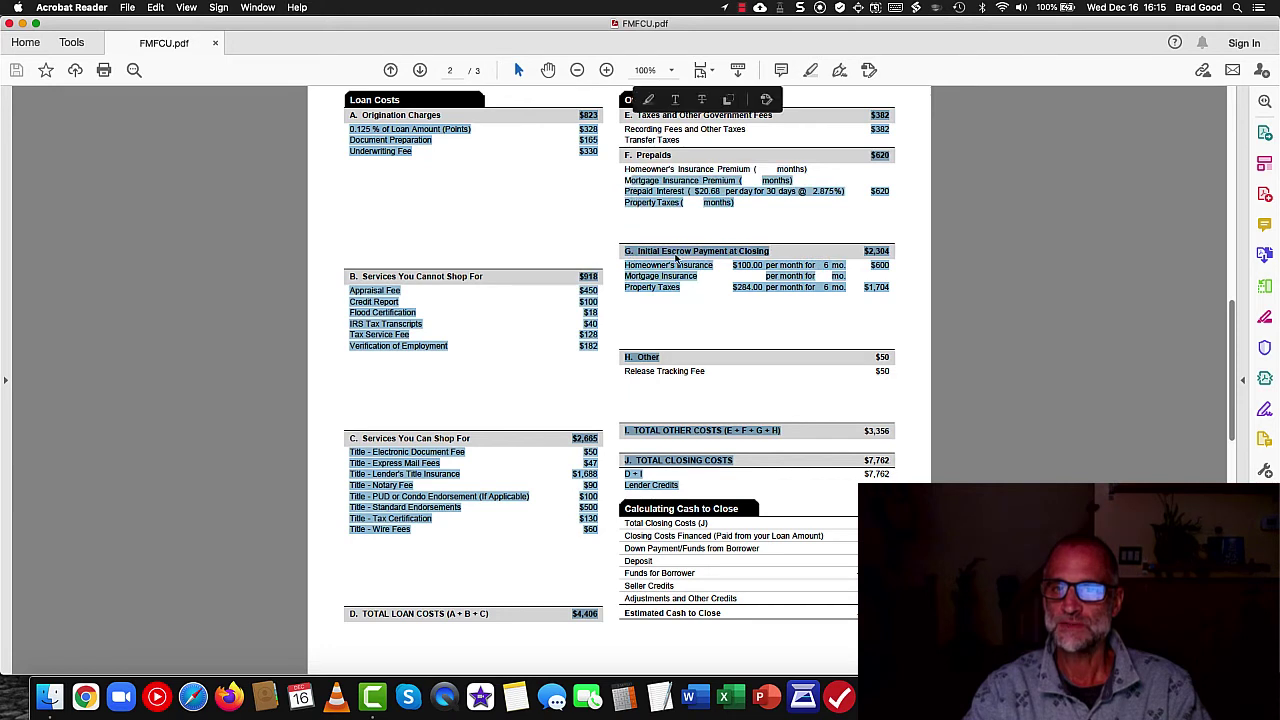
{"action": "left_click", "coordinate": [676, 258]}
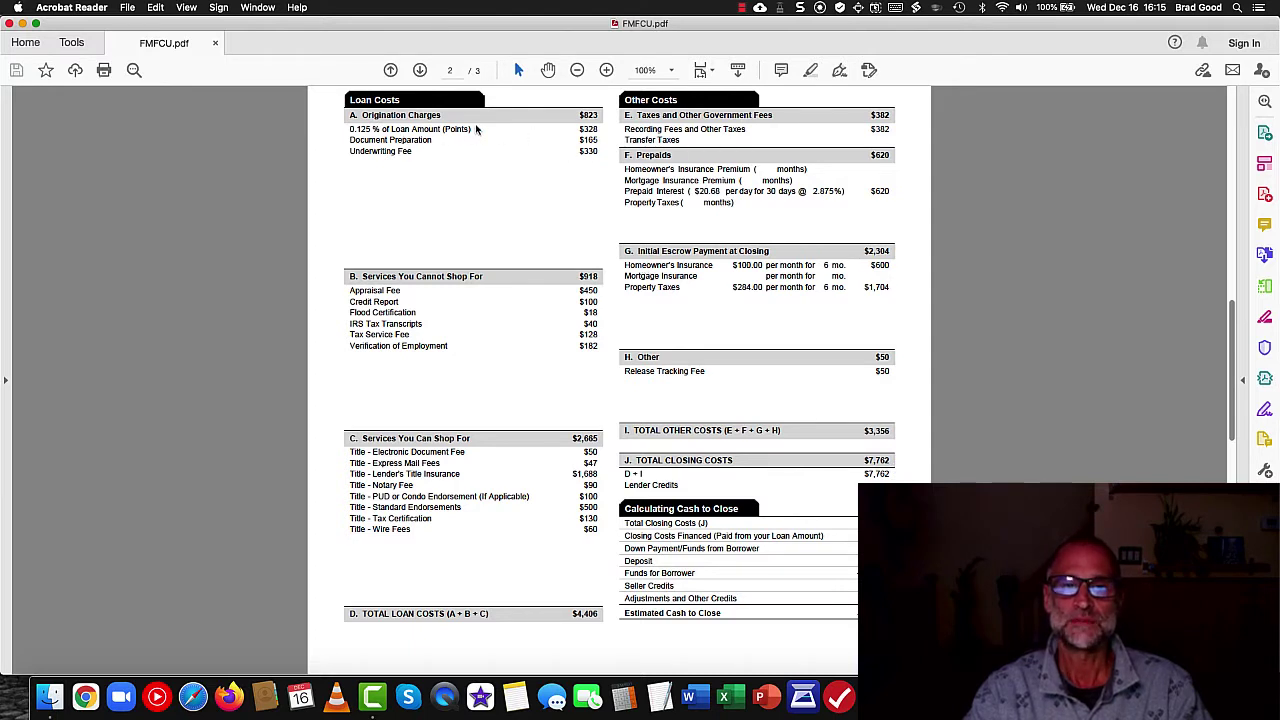
- Select FMFCU's $328 points charge, then open Northpoint.pdf from the Loan Estimates folder
{"action": "left_click_drag", "start_coordinate": [477, 130], "coordinate": [350, 130]}
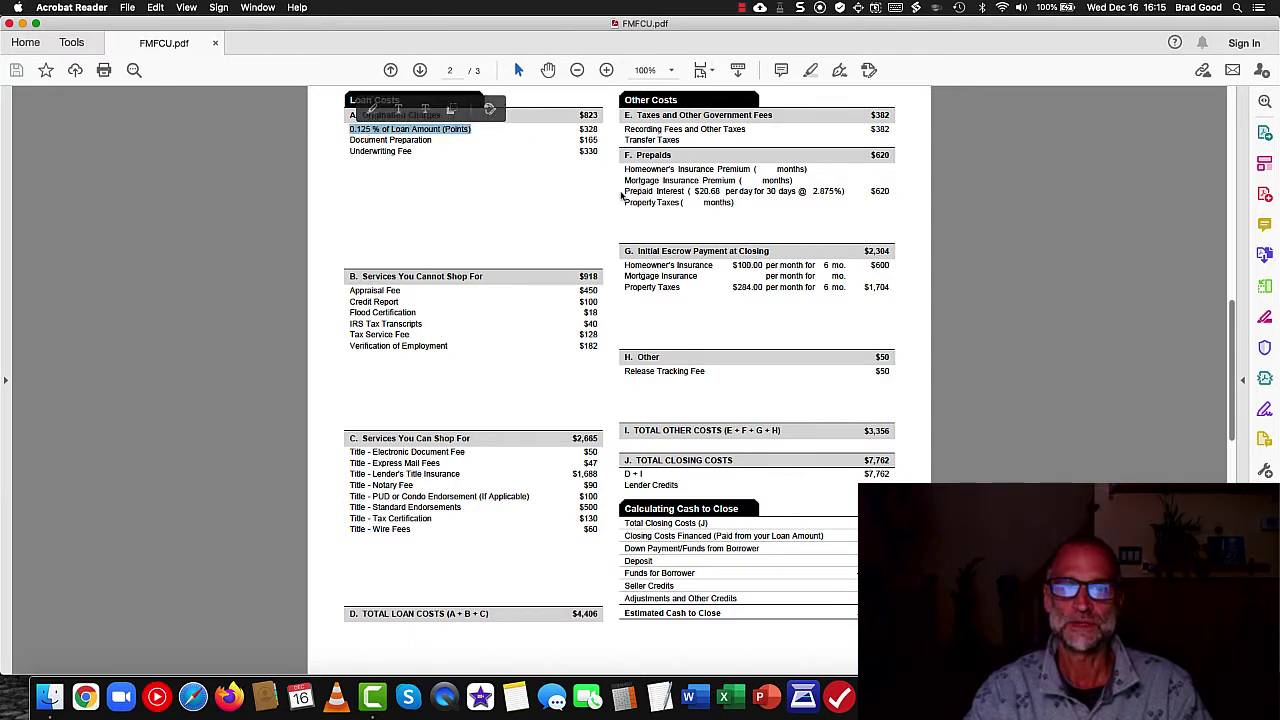
{"action": "left_click", "coordinate": [590, 132]}
{"action": "double_click", "coordinate": [590, 132]}
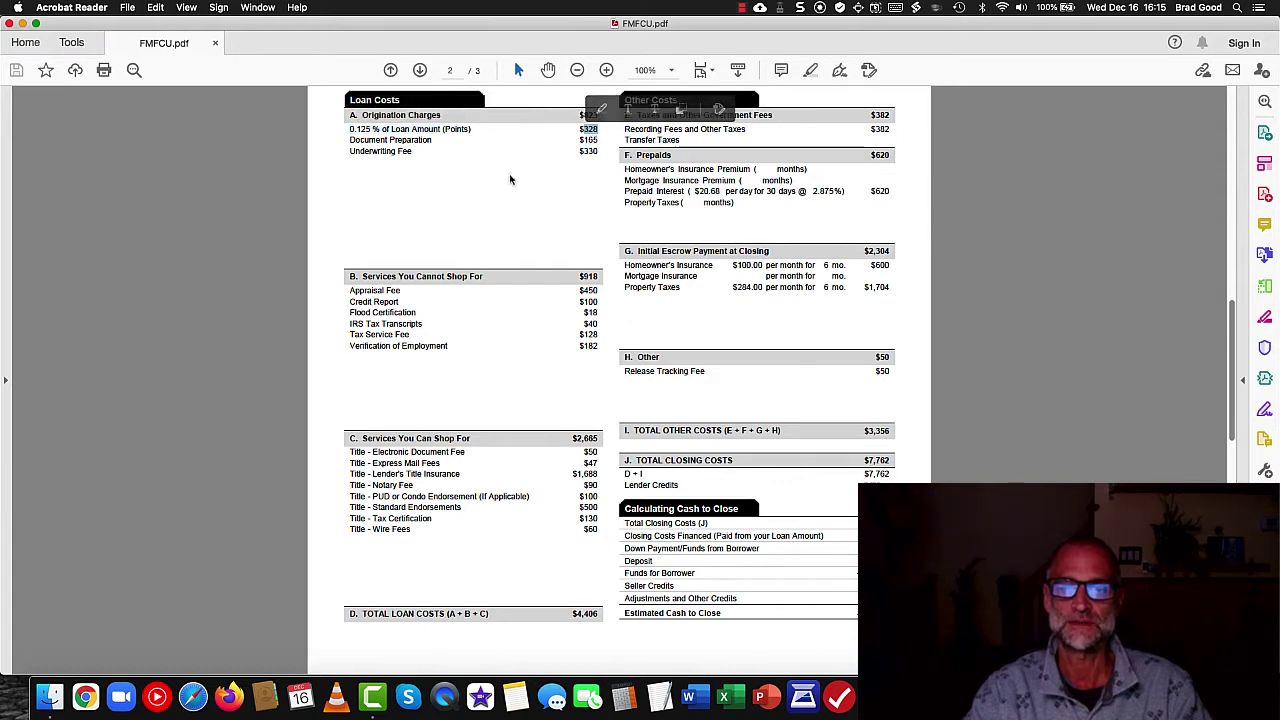
{"action": "right_click", "coordinate": [532, 213]}
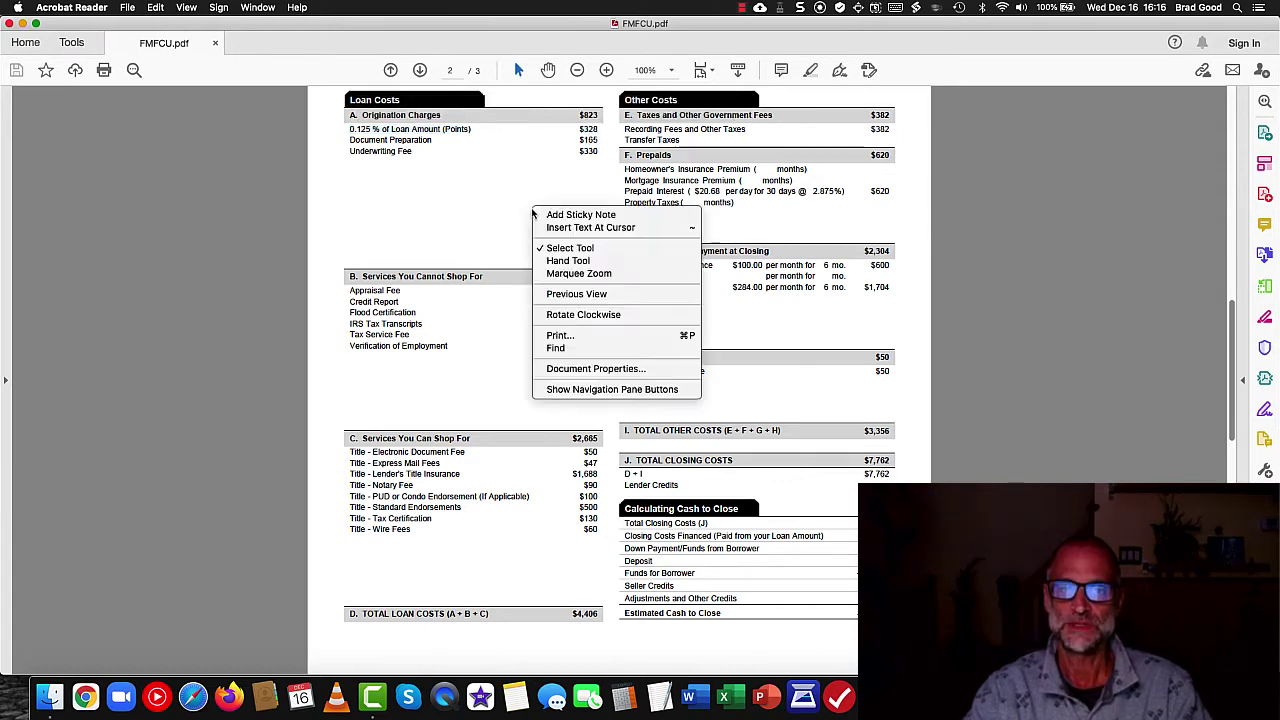
{"action": "left_click", "coordinate": [459, 212]}
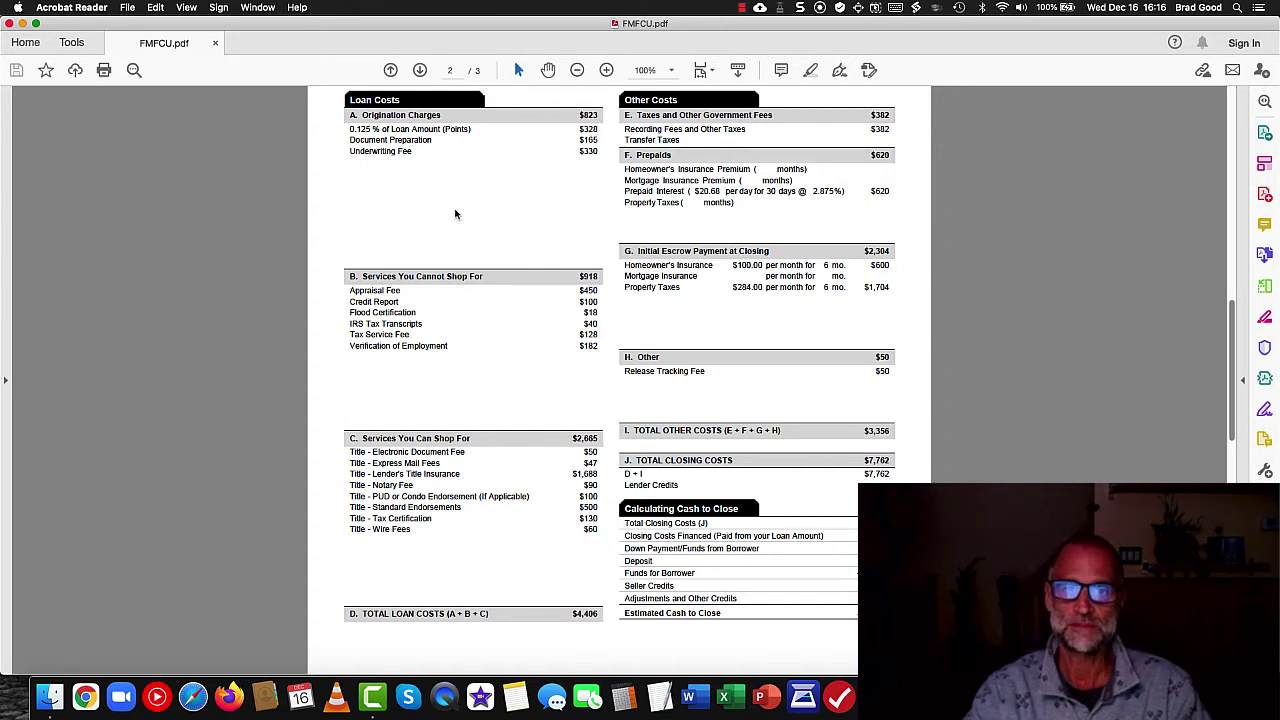
{"action": "left_click", "coordinate": [50, 697]}
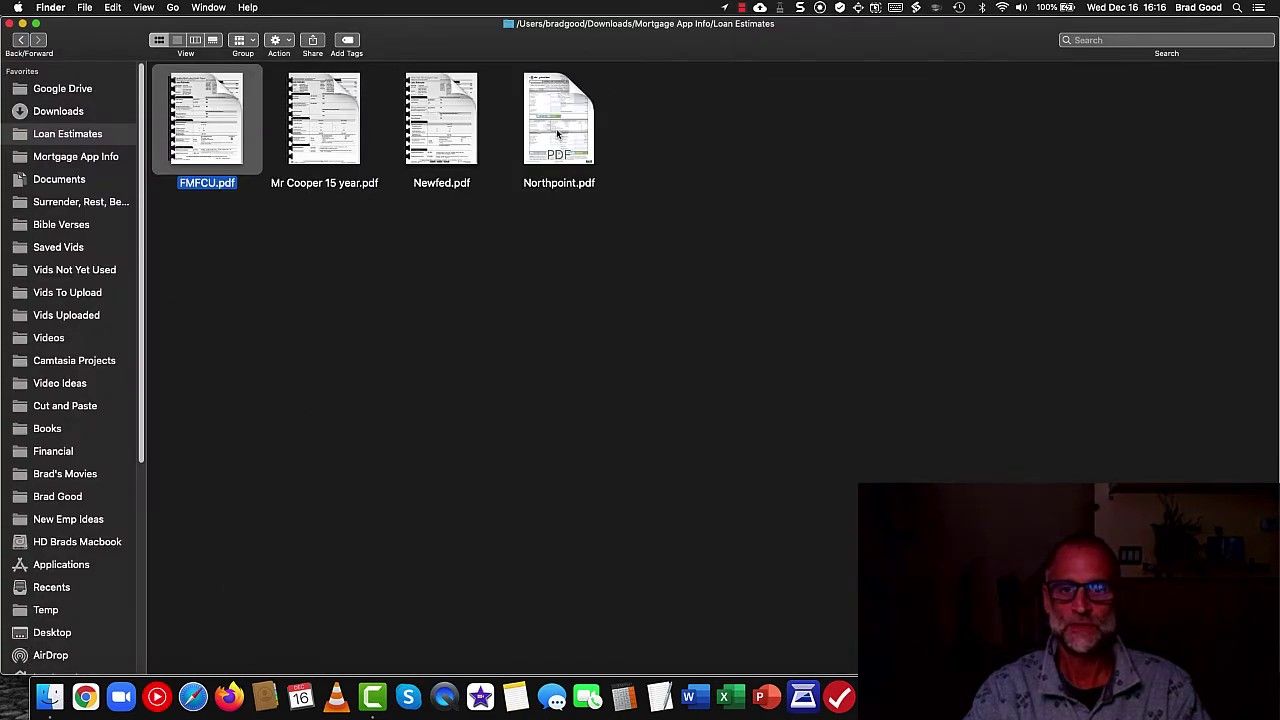
{"action": "double_click", "coordinate": [558, 133]}
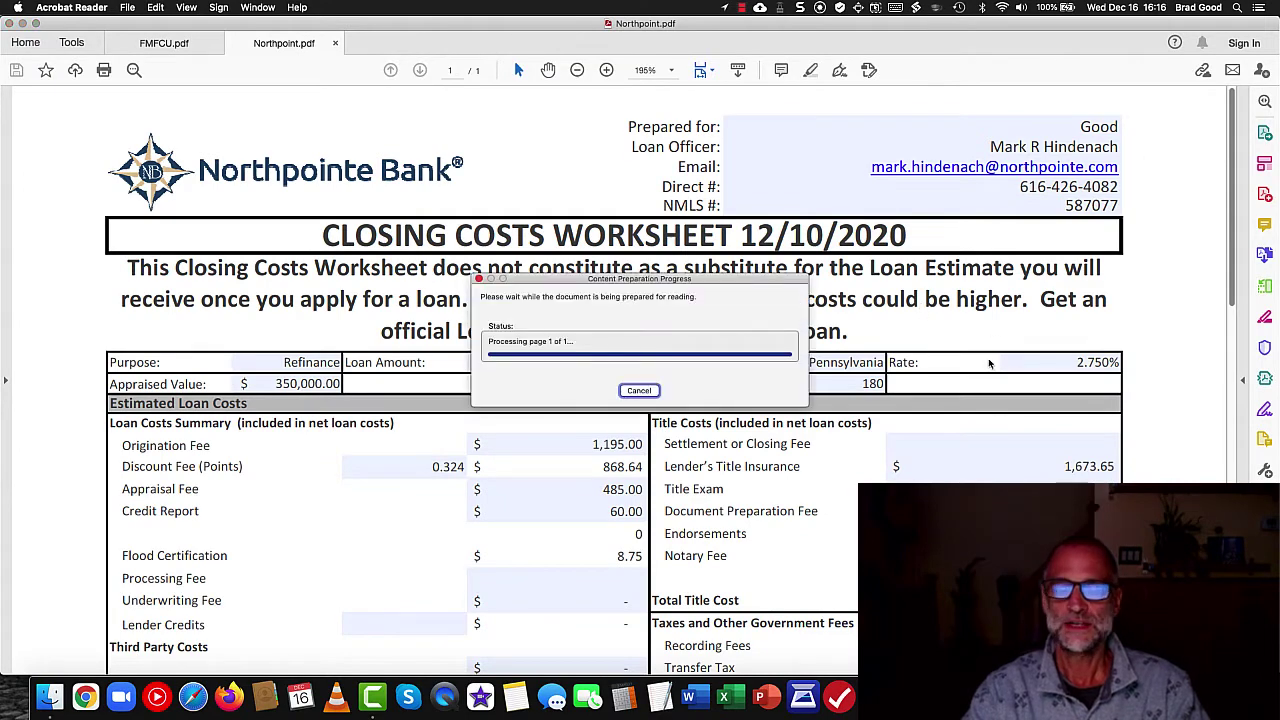
{"action": "scroll", "coordinate": [985, 367], "scroll_direction": "down", "scroll_amount": 5}
{"action": "scroll", "coordinate": [985, 367], "scroll_direction": "up", "scroll_amount": 5}
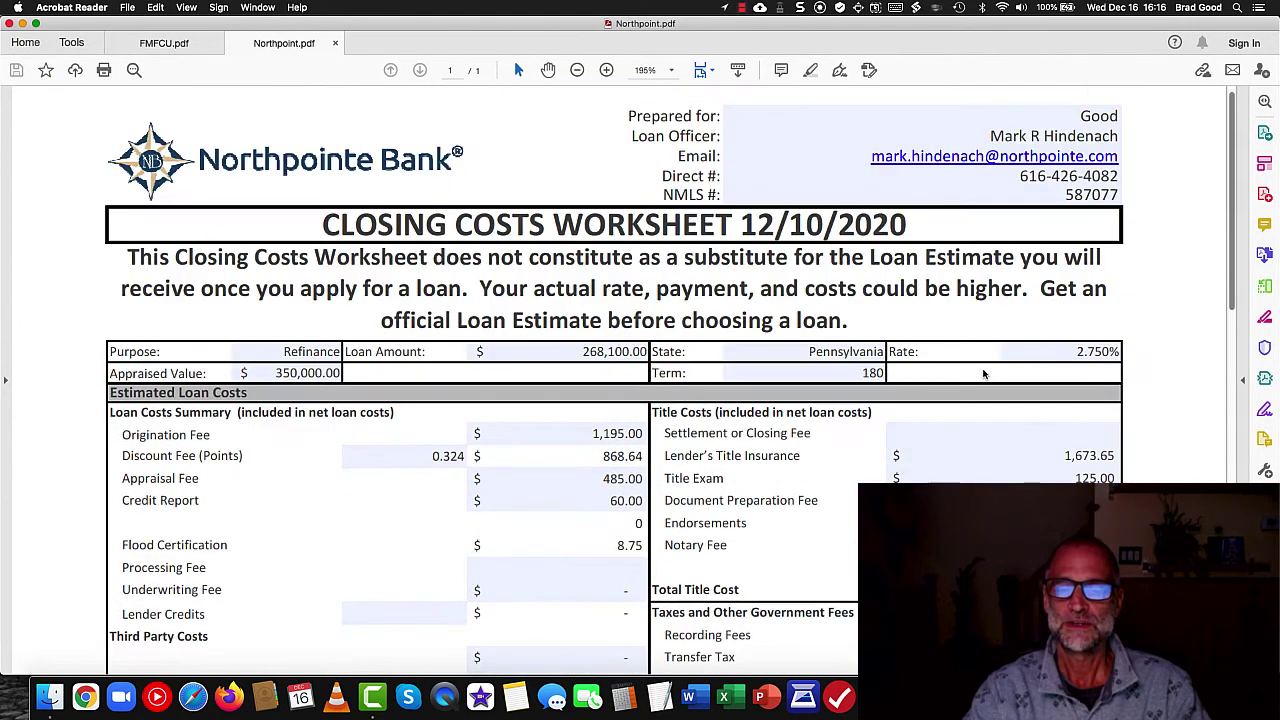
{"action": "scroll", "coordinate": [985, 375], "scroll_direction": "down", "scroll_amount": 5}
{"action": "scroll", "coordinate": [984, 376], "scroll_direction": "up", "scroll_amount": 3}
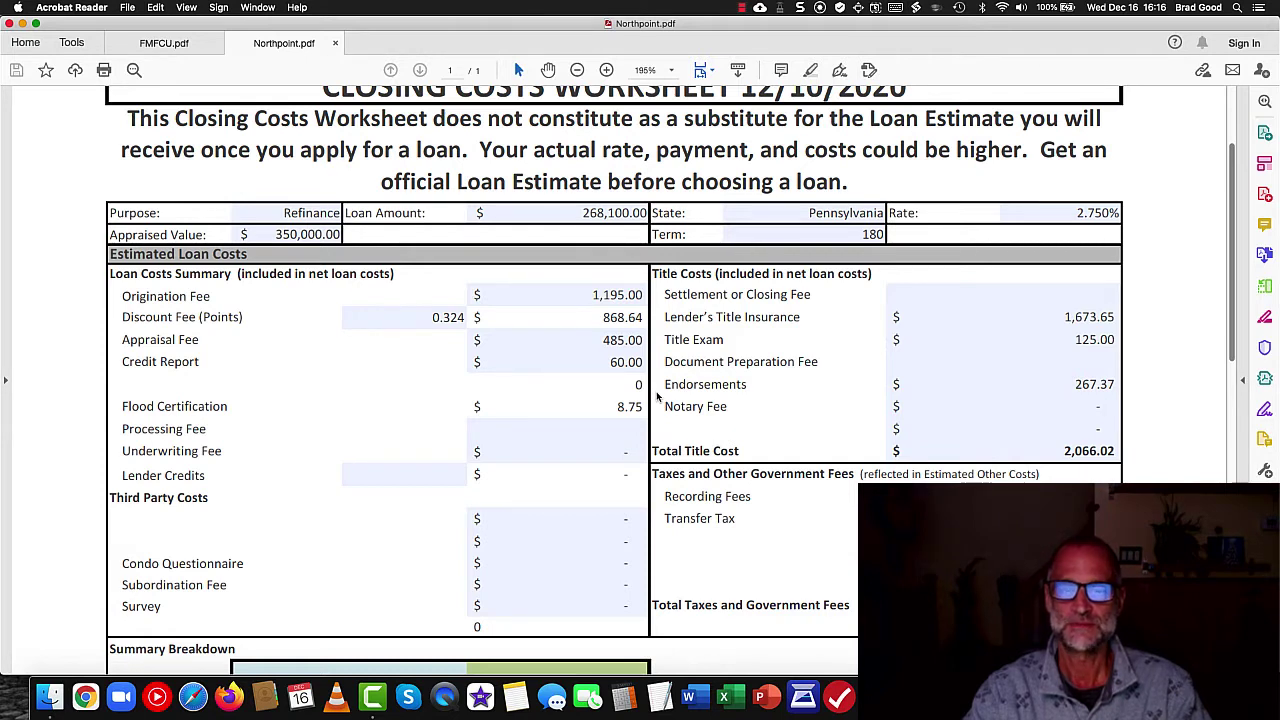
{"action": "scroll", "coordinate": [657, 395], "scroll_direction": "up", "scroll_amount": 3}
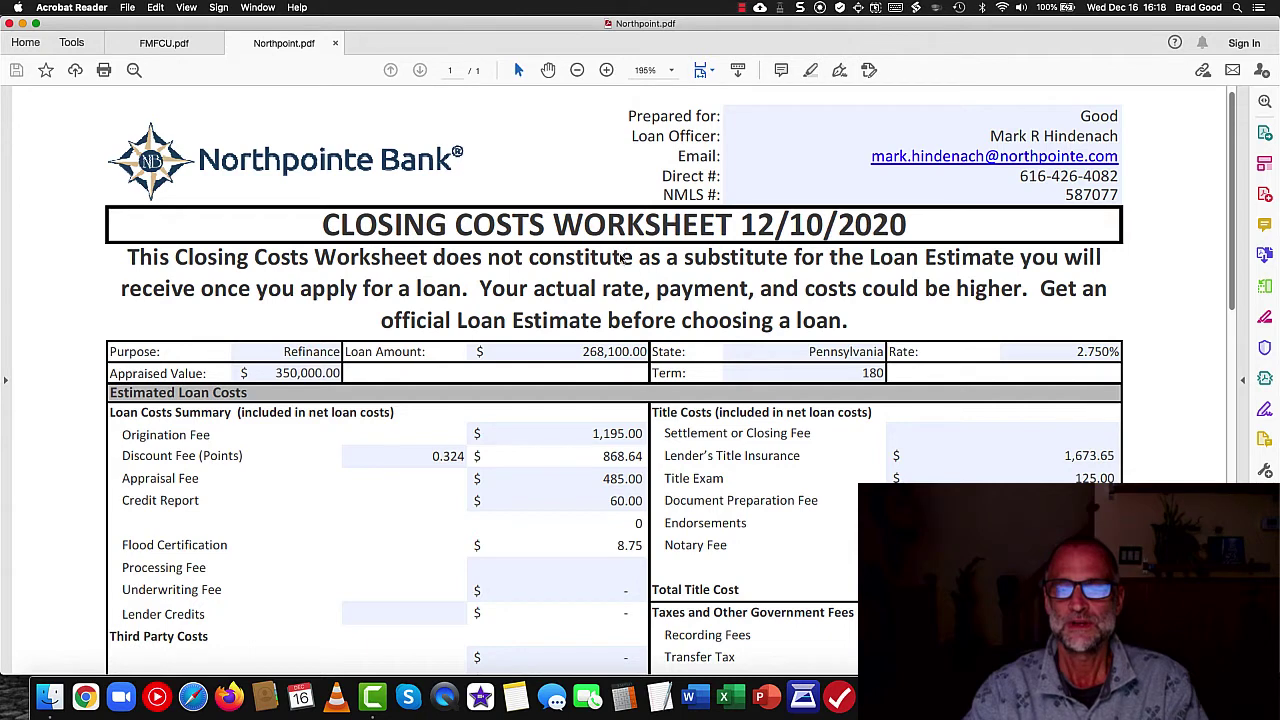
- Close the Acrobat Reader window along with all its open PDF tabs
{"action": "left_click", "coordinate": [12, 22]}
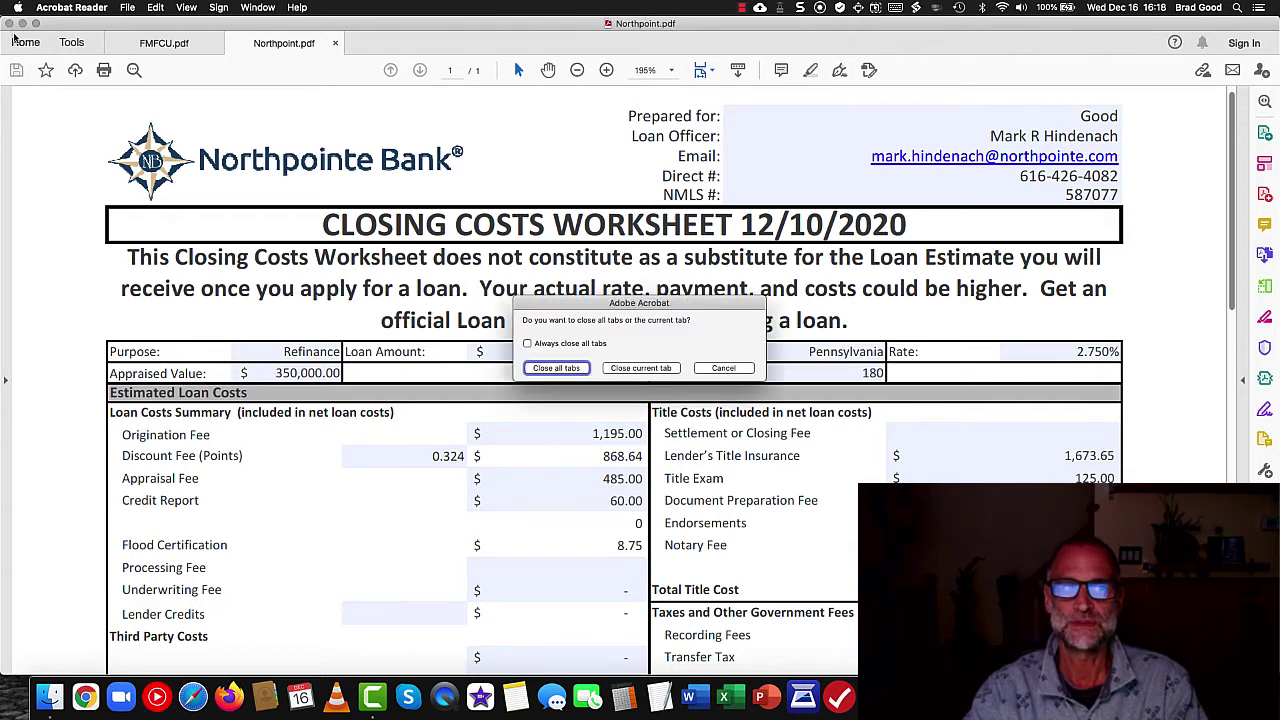
{"action": "left_click", "coordinate": [567, 369]}
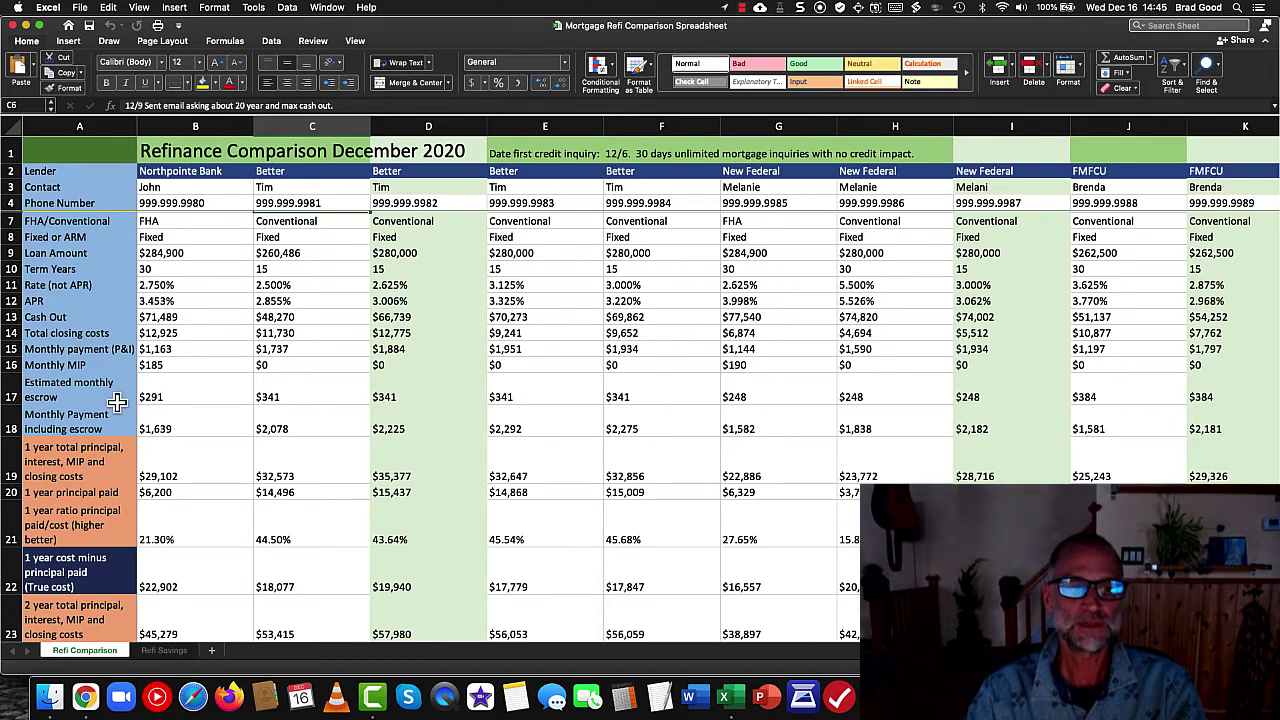
{"action": "left_click", "coordinate": [196, 399]}
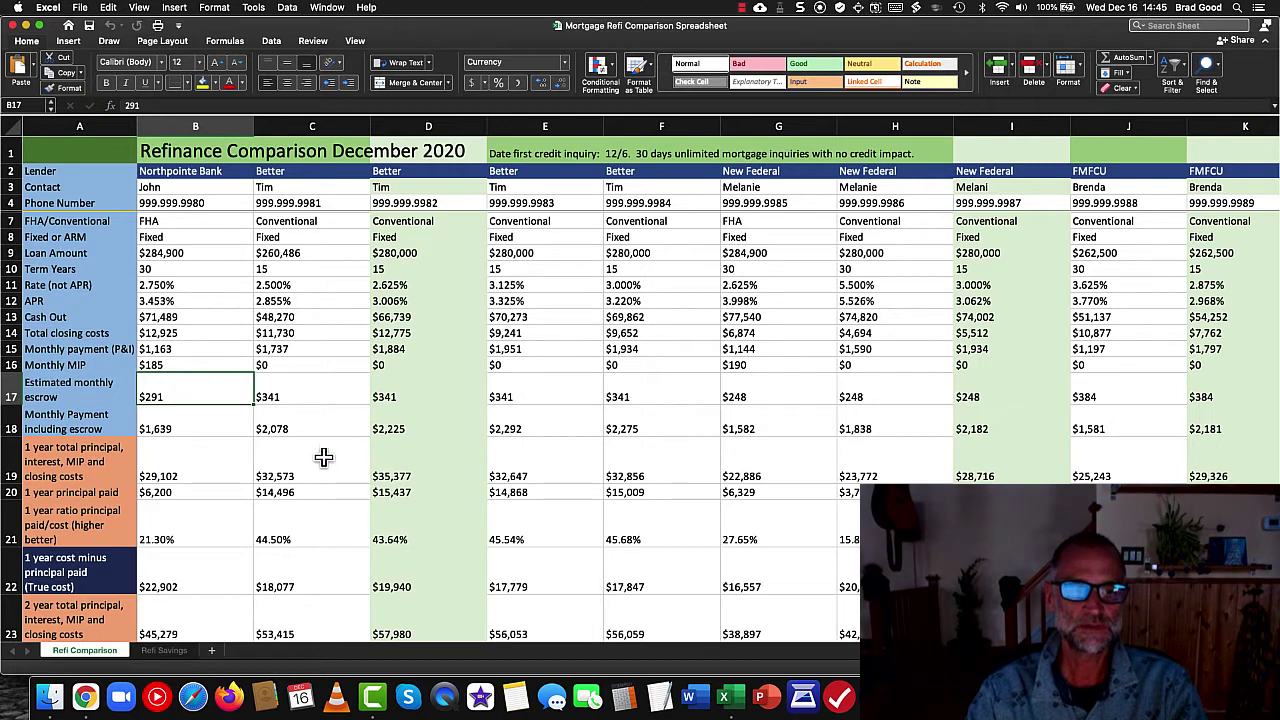
{"action": "left_click", "coordinate": [211, 420]}
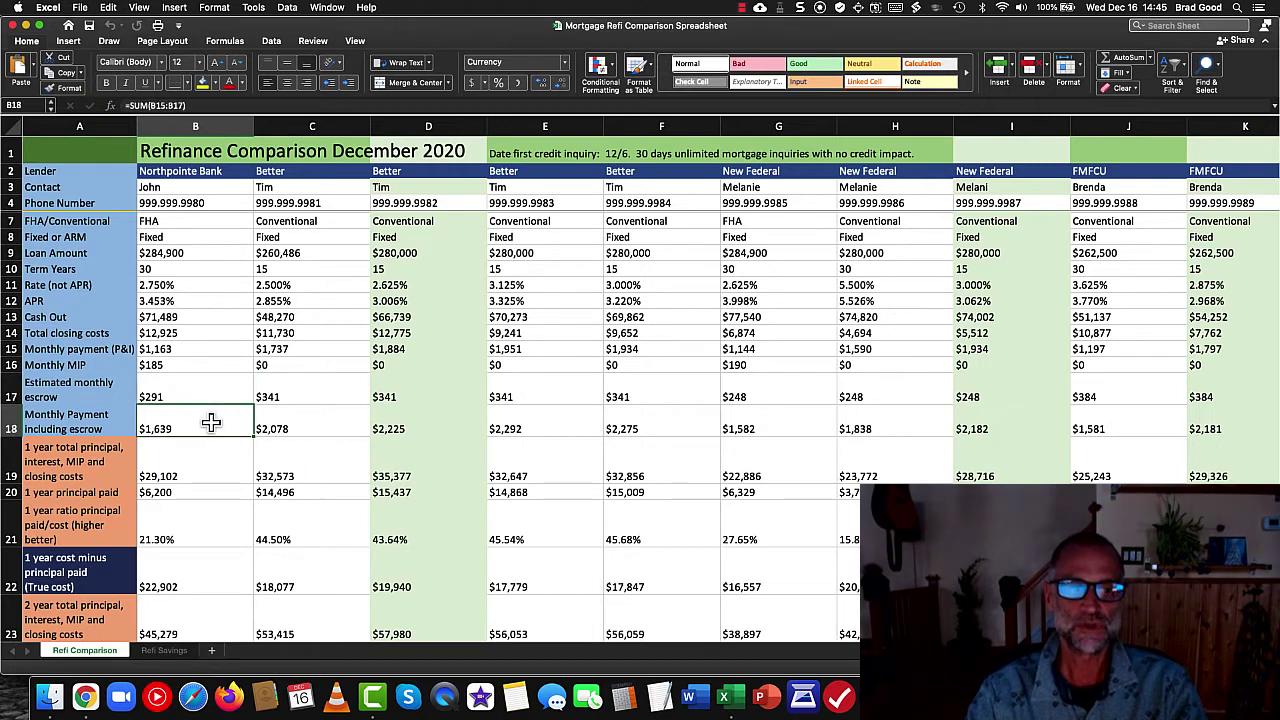
{"action": "left_click", "coordinate": [275, 430]}
{"action": "left_click", "coordinate": [222, 422]}
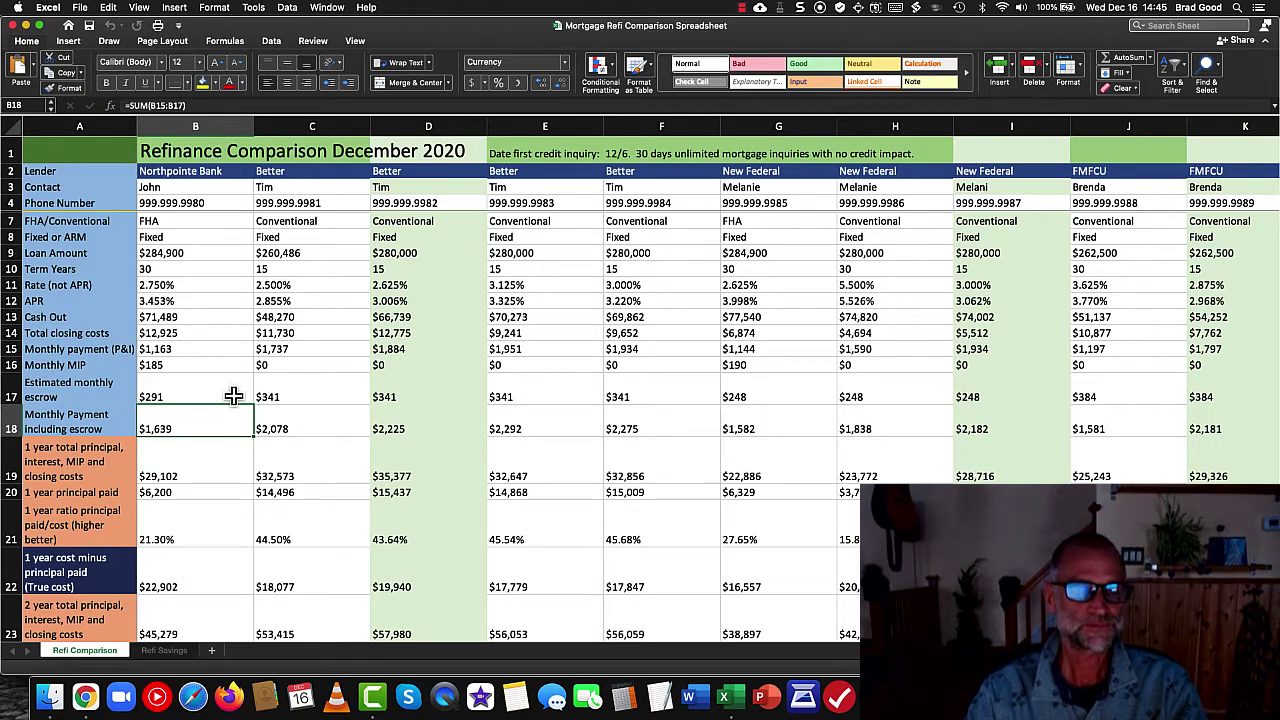
{"action": "scroll", "coordinate": [228, 398], "scroll_direction": "down", "scroll_amount": 1}
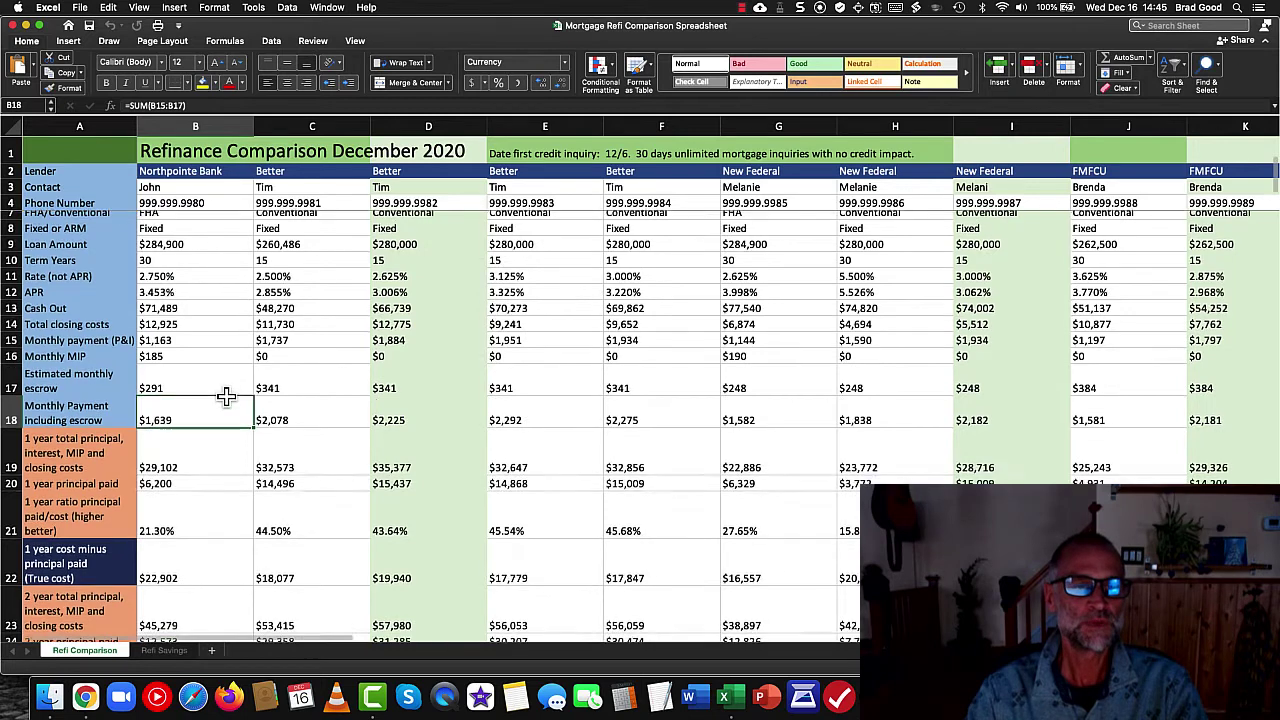
{"action": "scroll", "coordinate": [225, 398], "scroll_direction": "up", "scroll_amount": 1}
{"action": "left_click", "coordinate": [178, 287]}
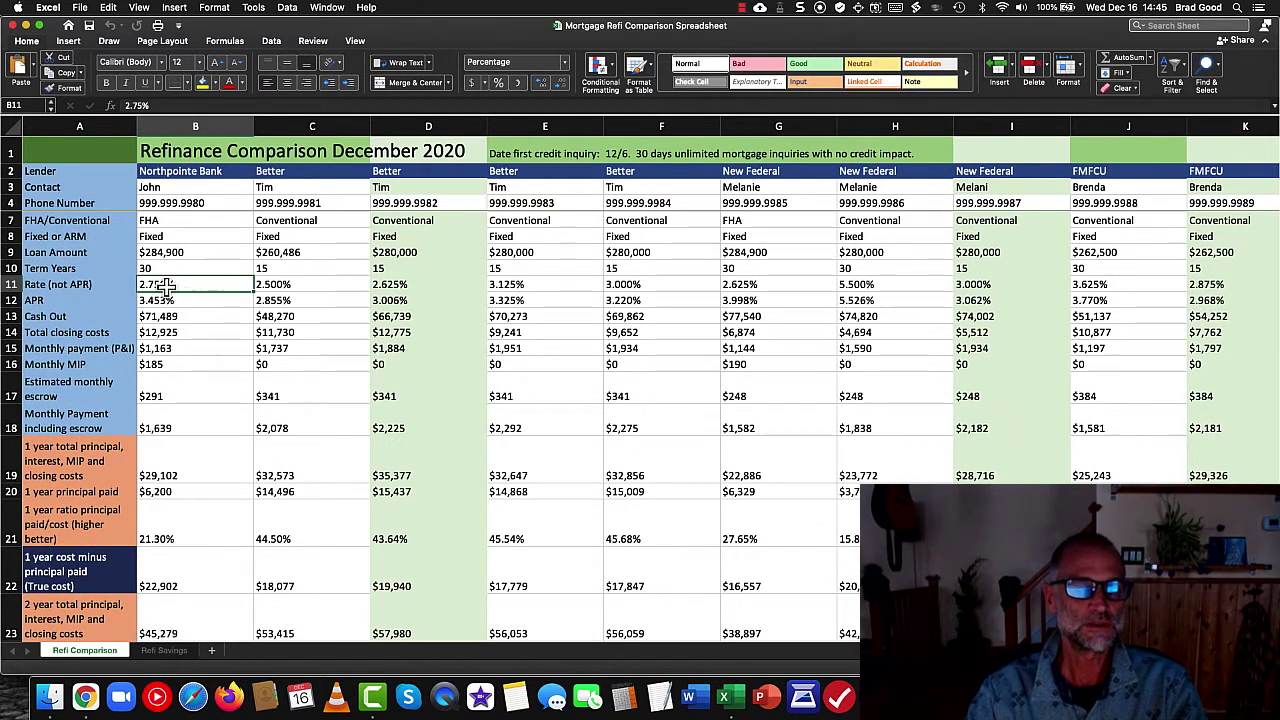
{"action": "left_click", "coordinate": [166, 253]}
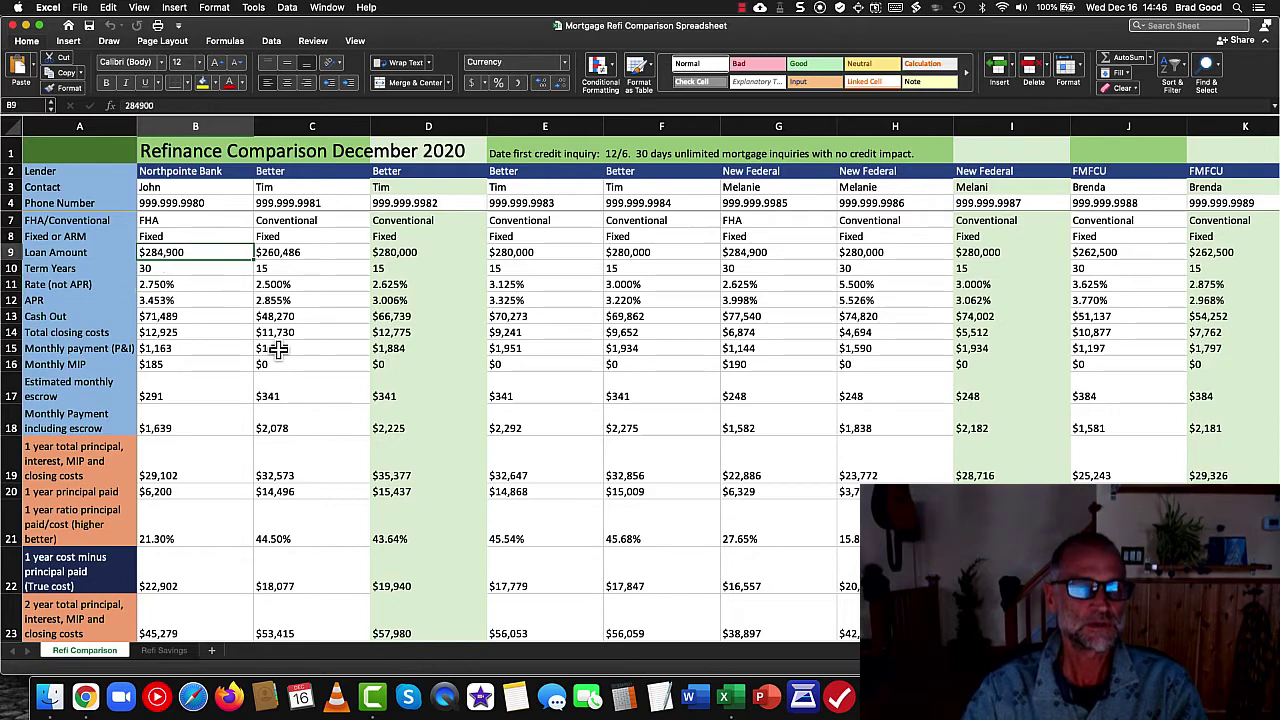
{"action": "scroll", "coordinate": [278, 348], "scroll_direction": "up", "scroll_amount": 1}
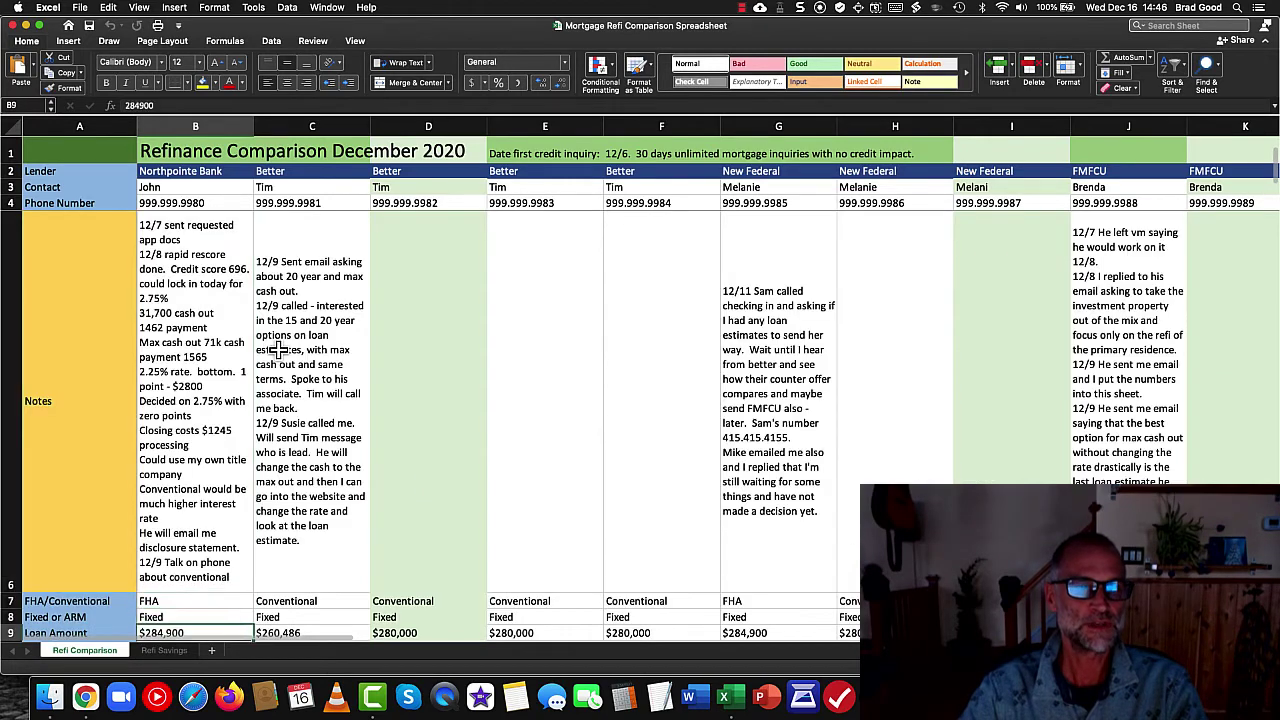
{"action": "scroll", "coordinate": [290, 360], "scroll_direction": "down", "scroll_amount": 5}
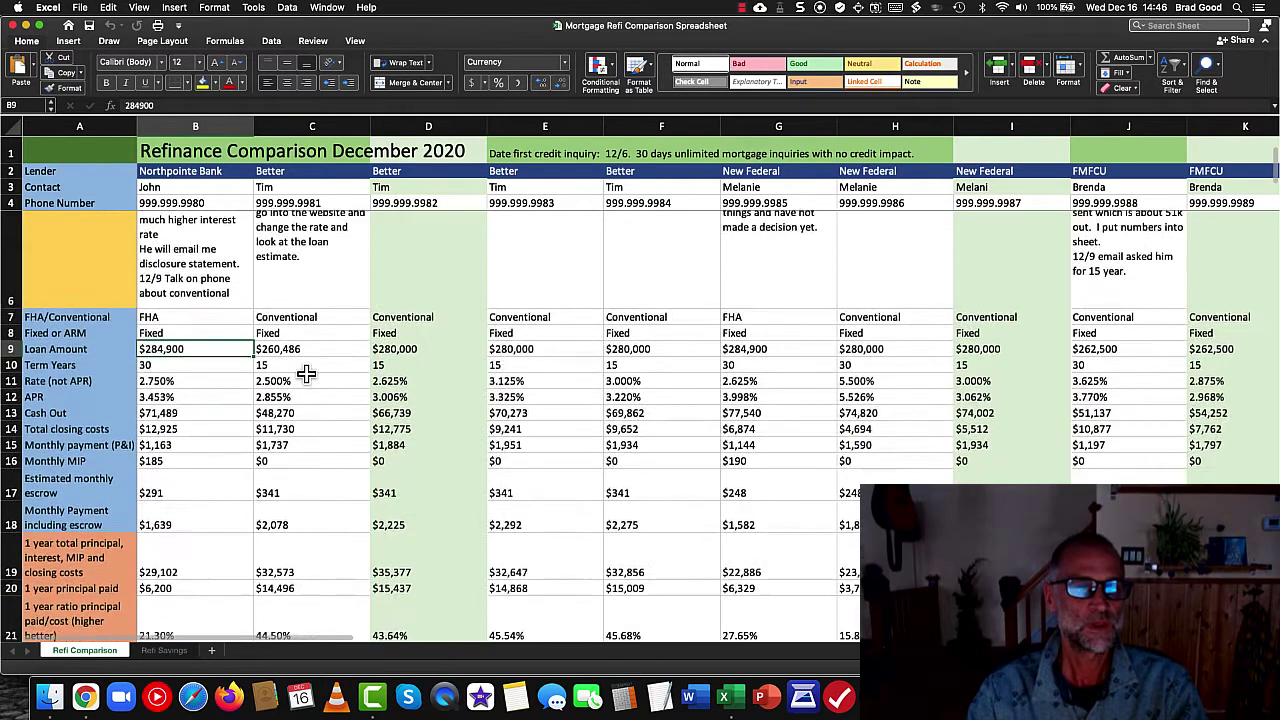
{"action": "scroll", "coordinate": [306, 374], "scroll_direction": "down", "scroll_amount": 1}
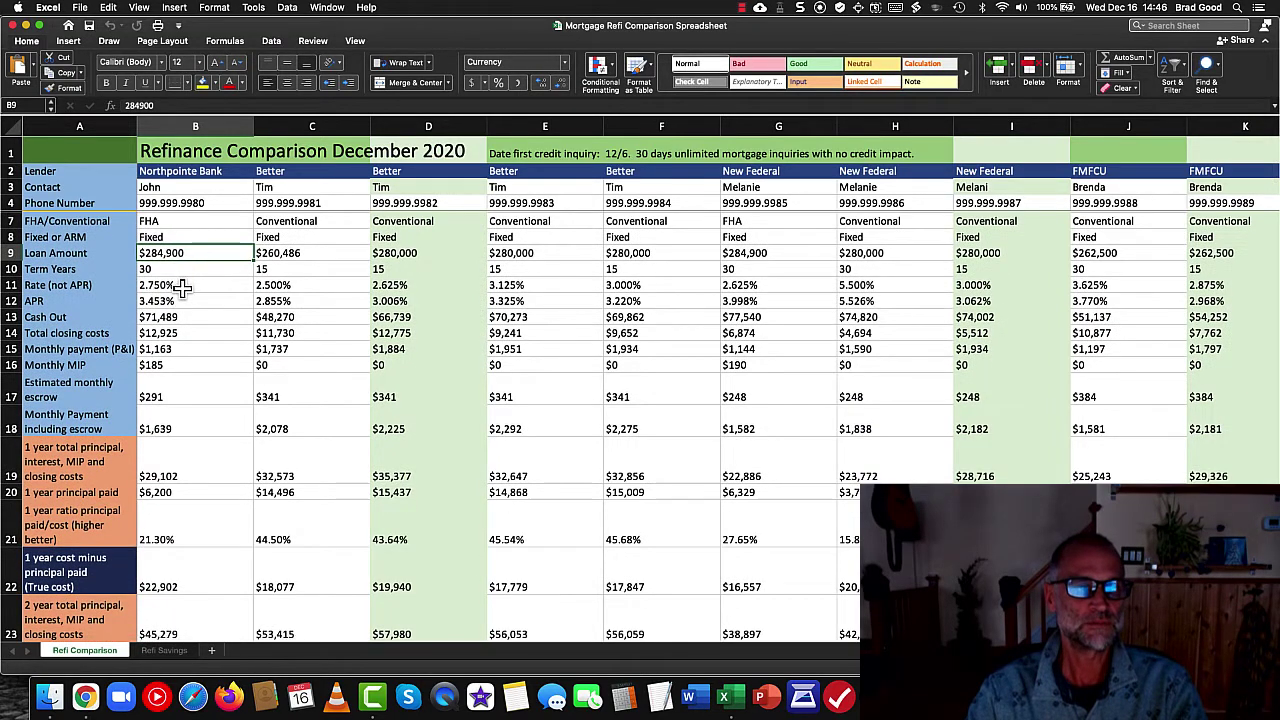
{"action": "left_click", "coordinate": [180, 349]}
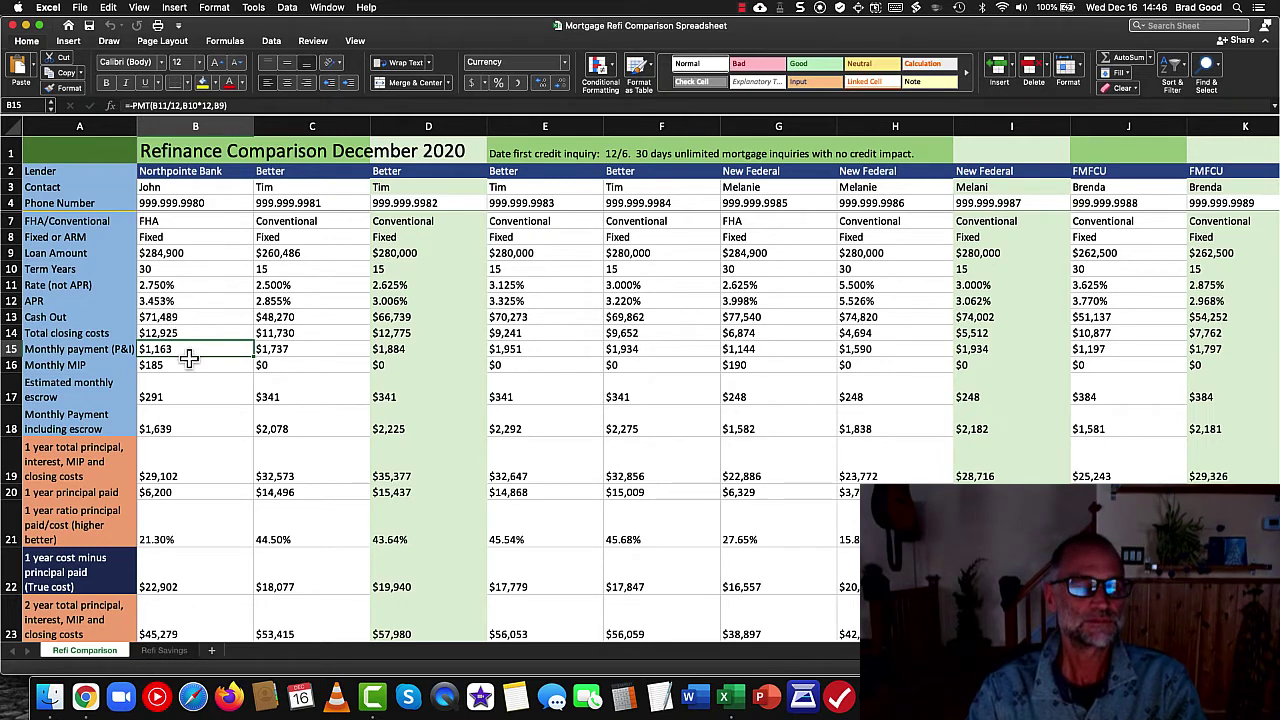
{"action": "left_click", "coordinate": [178, 428]}
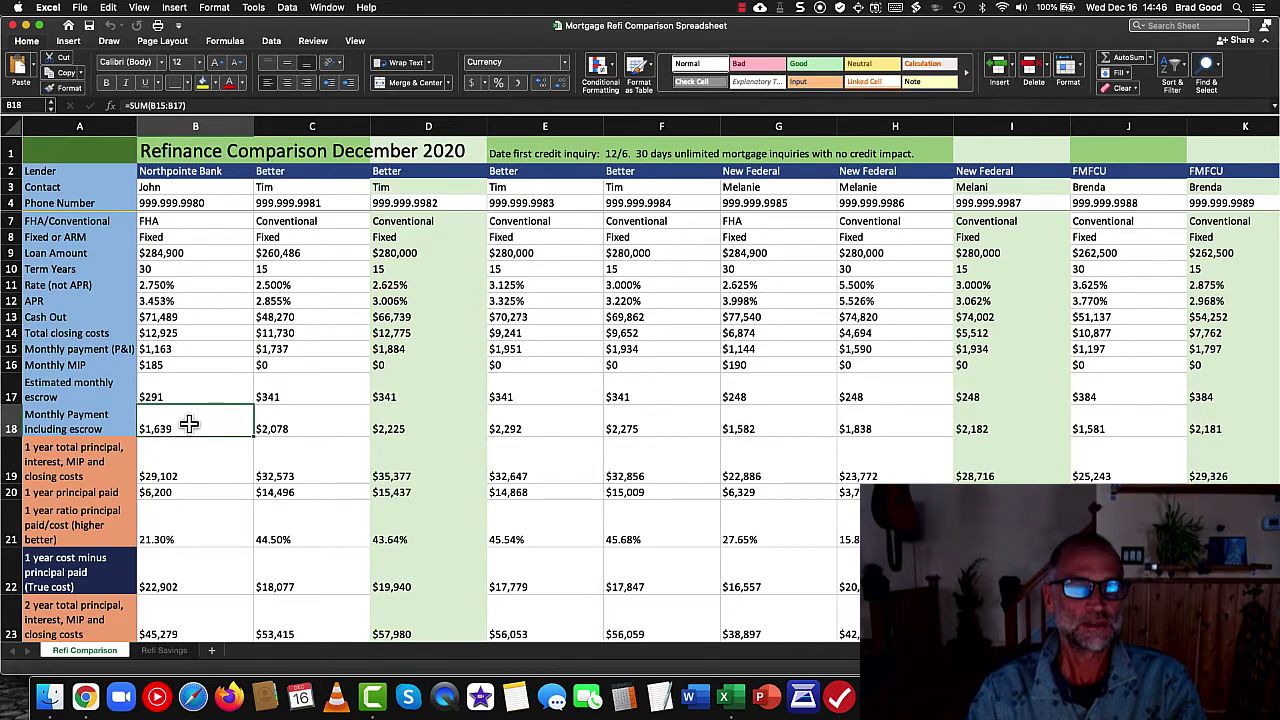
{"action": "scroll", "coordinate": [188, 428], "scroll_direction": "down", "scroll_amount": 1}
{"action": "scroll", "coordinate": [188, 428], "scroll_direction": "down", "scroll_amount": 5}
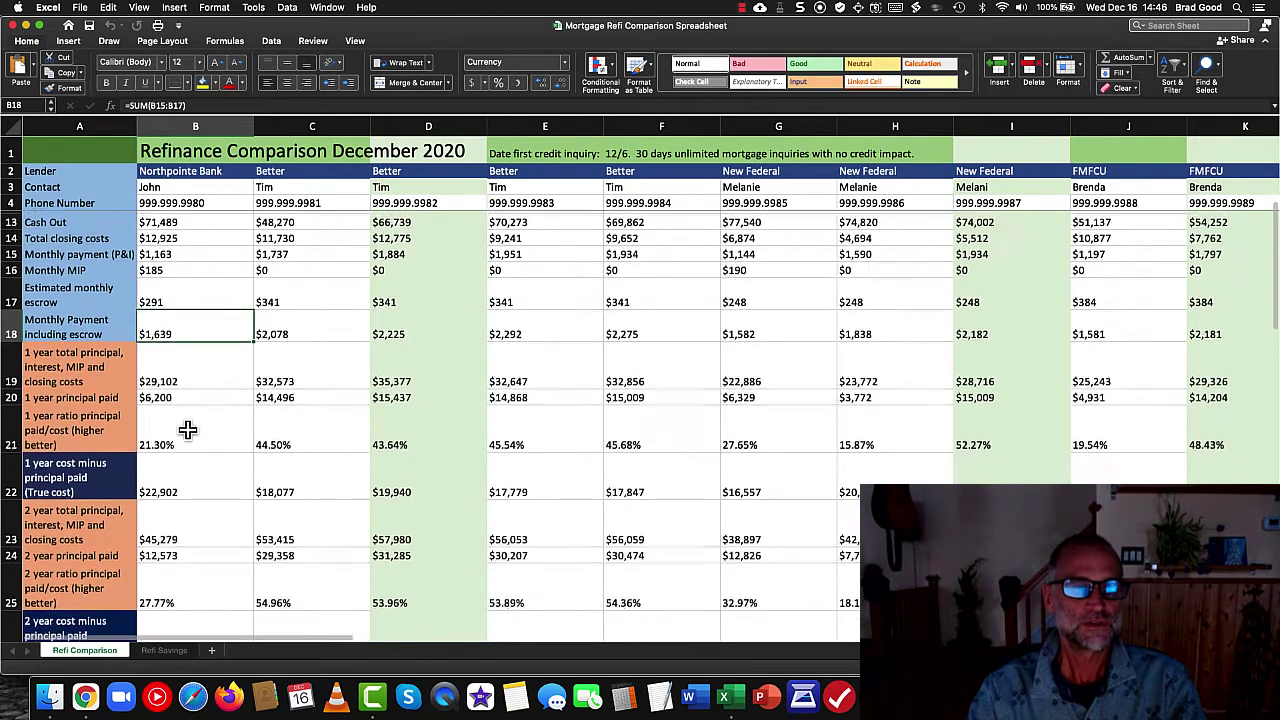
{"action": "scroll", "coordinate": [187, 429], "scroll_direction": "down", "scroll_amount": 3}
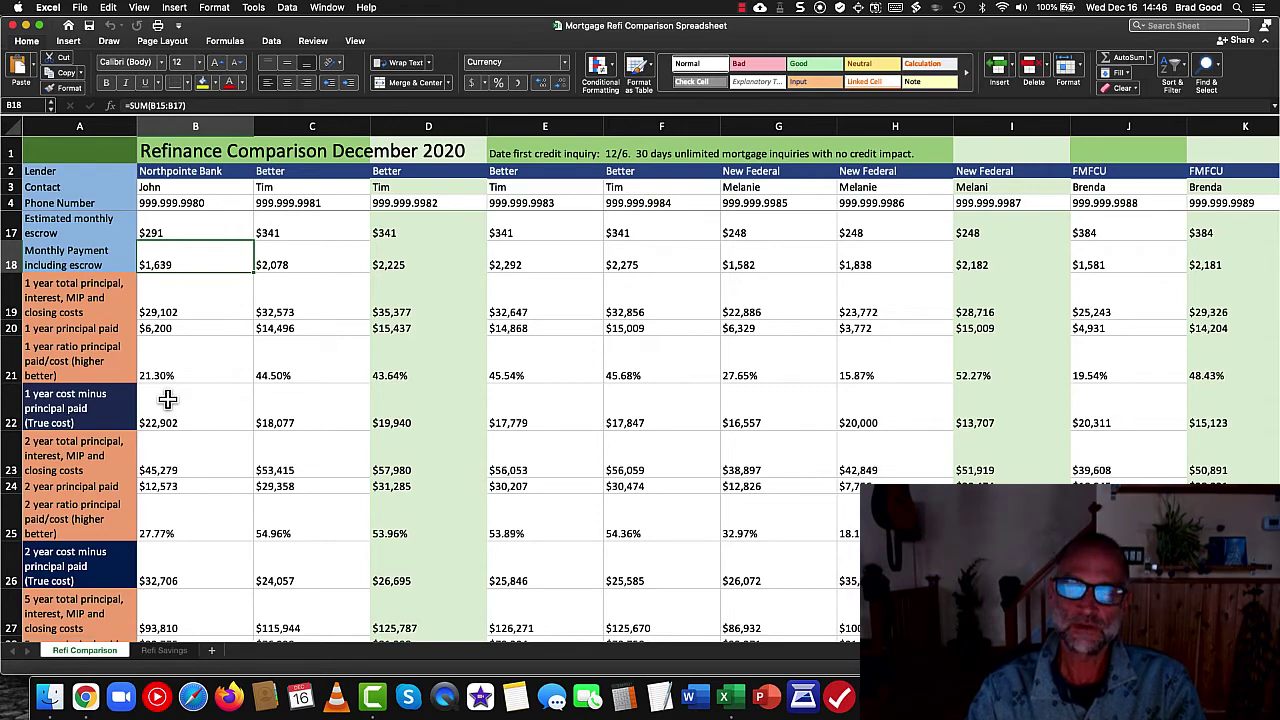
{"action": "scroll", "coordinate": [167, 399], "scroll_direction": "up", "scroll_amount": 10}
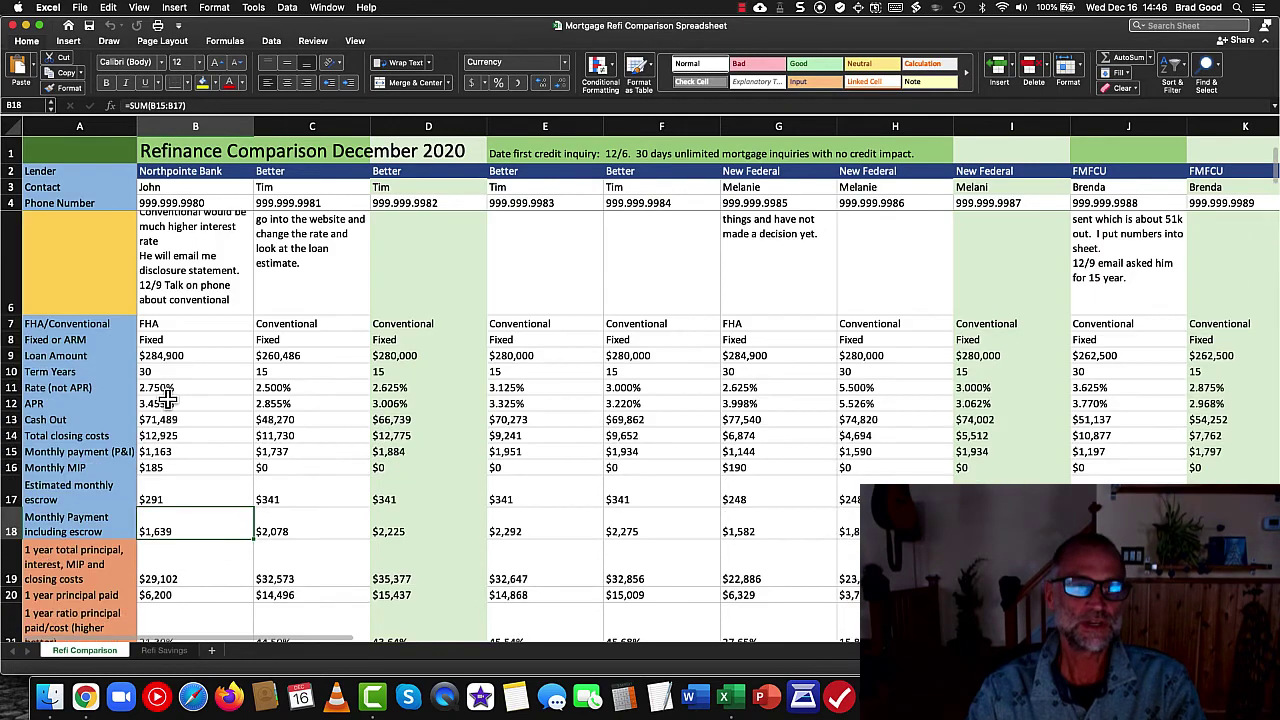
{"action": "scroll", "coordinate": [167, 399], "scroll_direction": "up", "scroll_amount": 3}
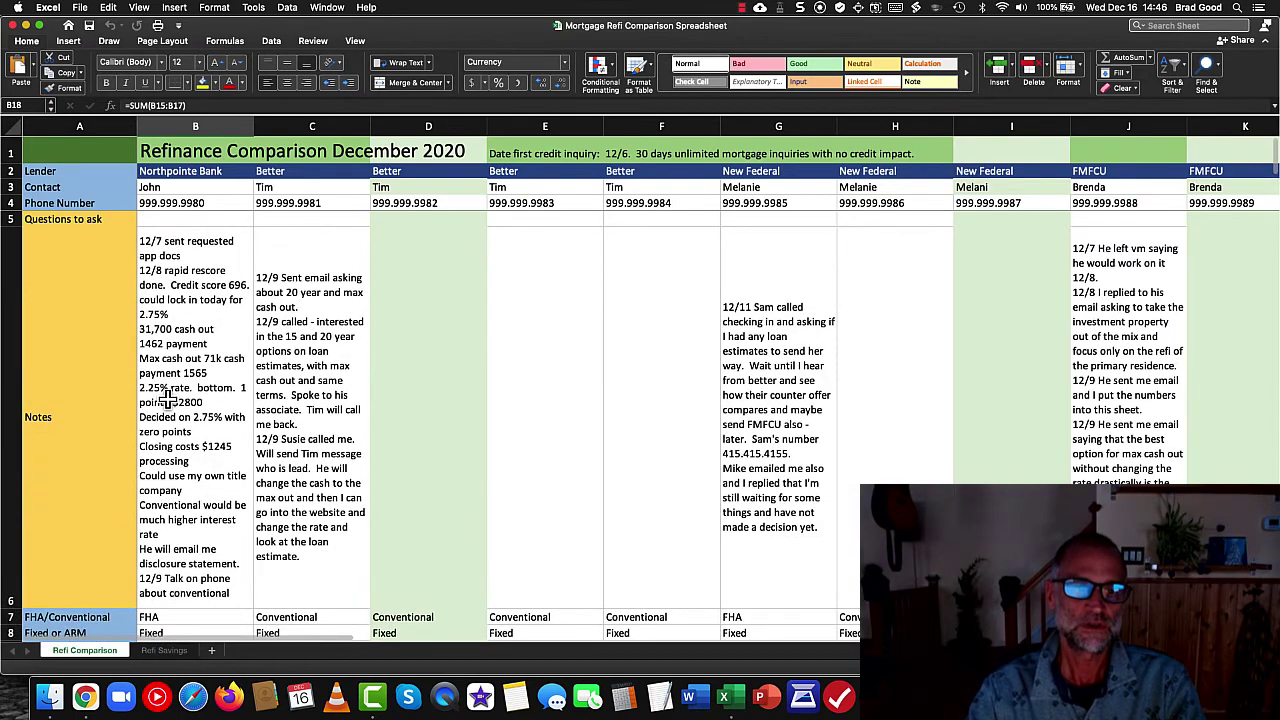
{"action": "scroll", "coordinate": [167, 399], "scroll_direction": "down", "scroll_amount": 5}
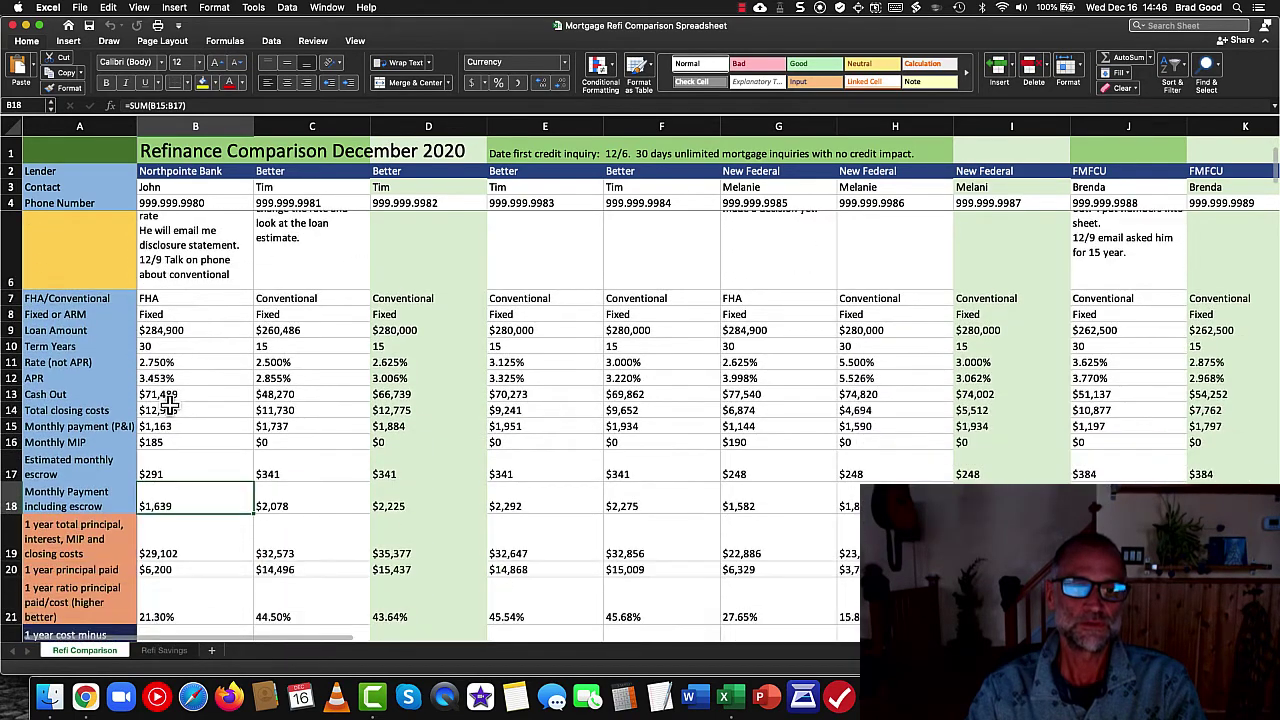
{"action": "scroll", "coordinate": [280, 410], "scroll_direction": "down", "scroll_amount": 1}
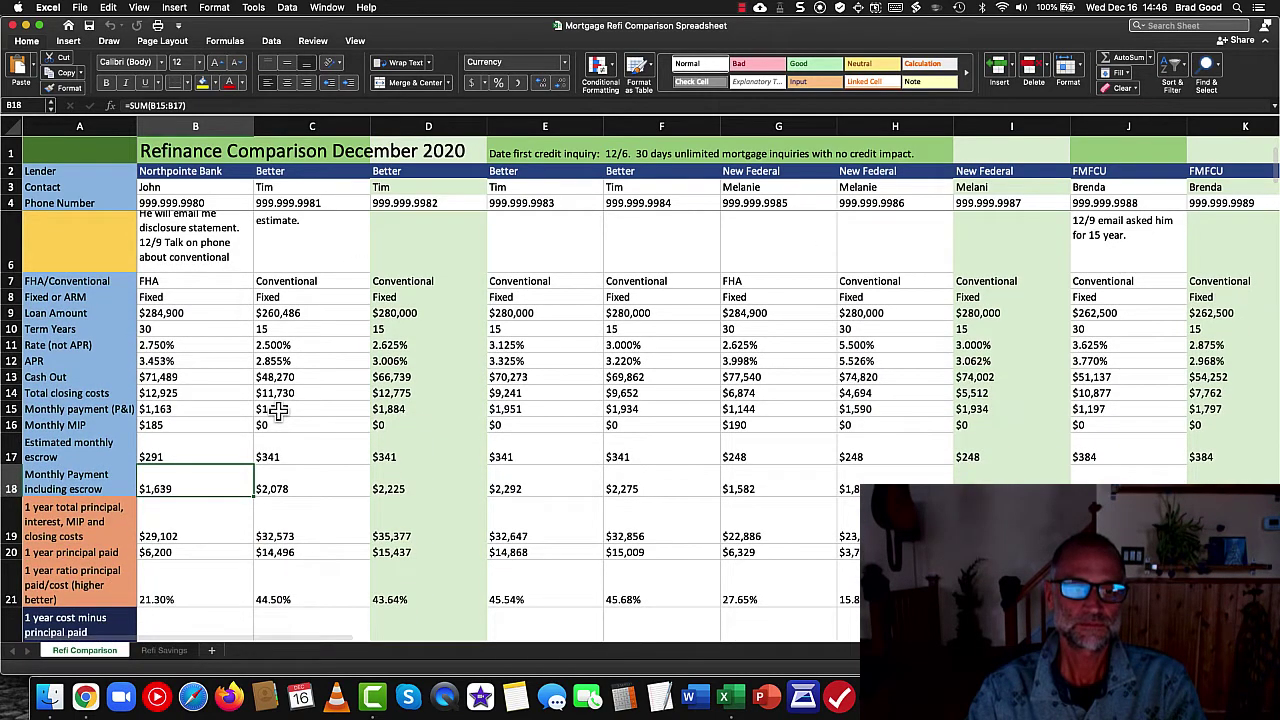
{"action": "left_click", "coordinate": [288, 331]}
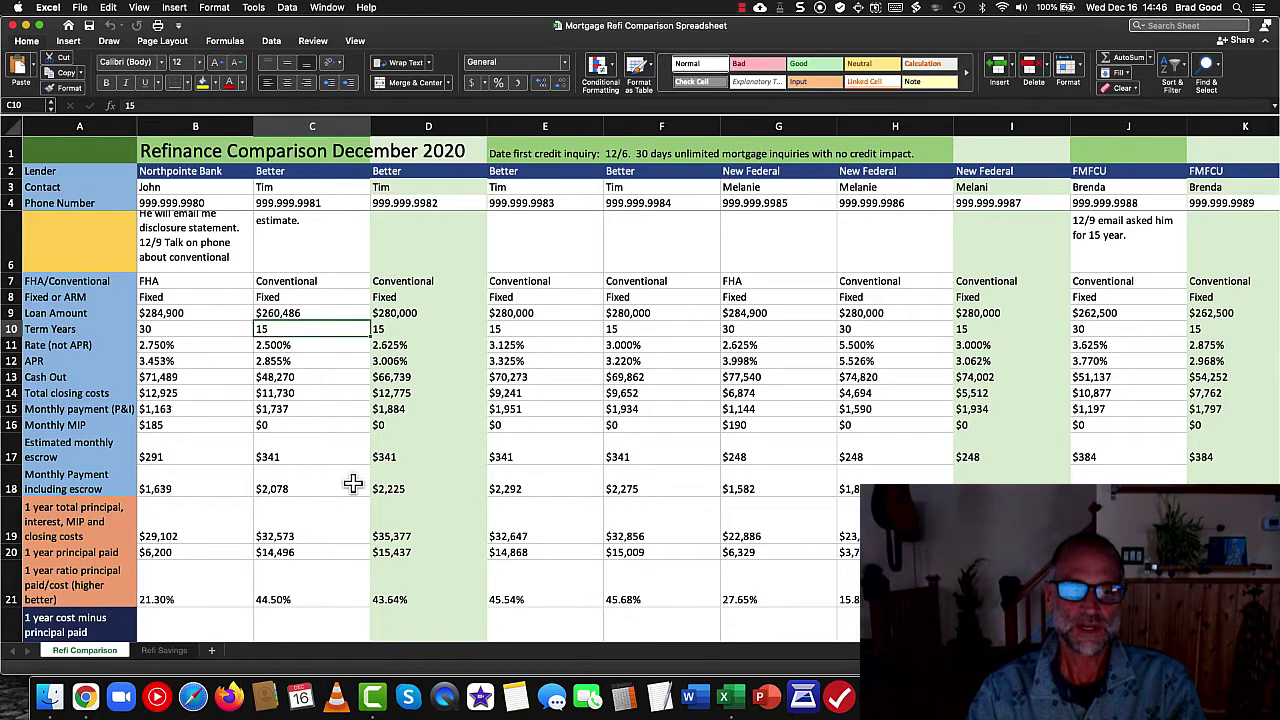
{"action": "scroll", "coordinate": [343, 484], "scroll_direction": "down", "scroll_amount": 2}
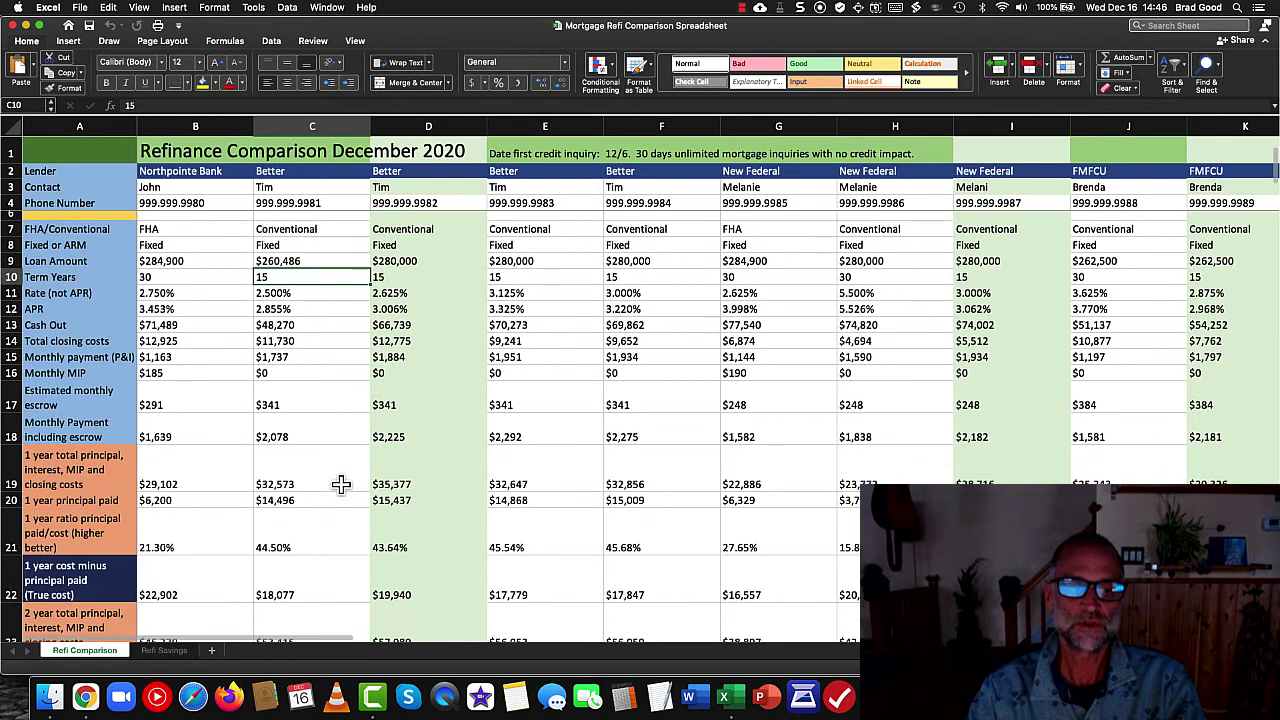
{"action": "scroll", "coordinate": [341, 484], "scroll_direction": "down", "scroll_amount": 1}
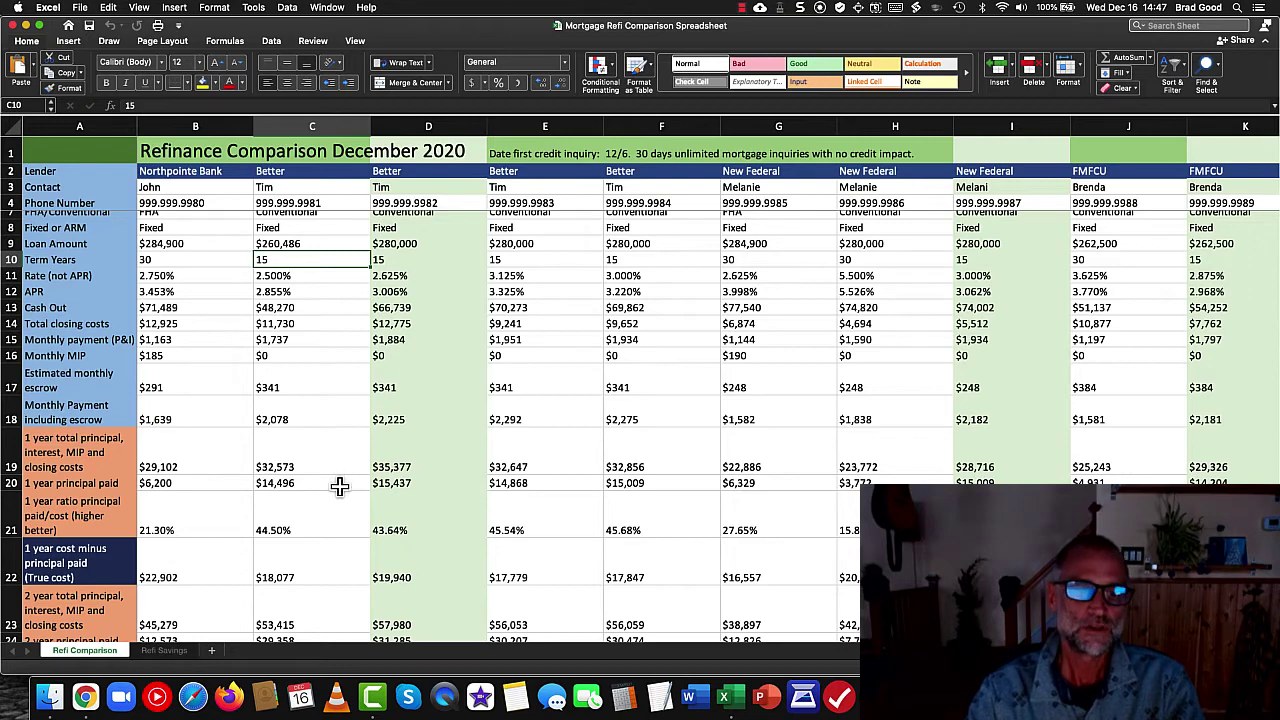
{"action": "scroll", "coordinate": [340, 487], "scroll_direction": "down", "scroll_amount": 5}
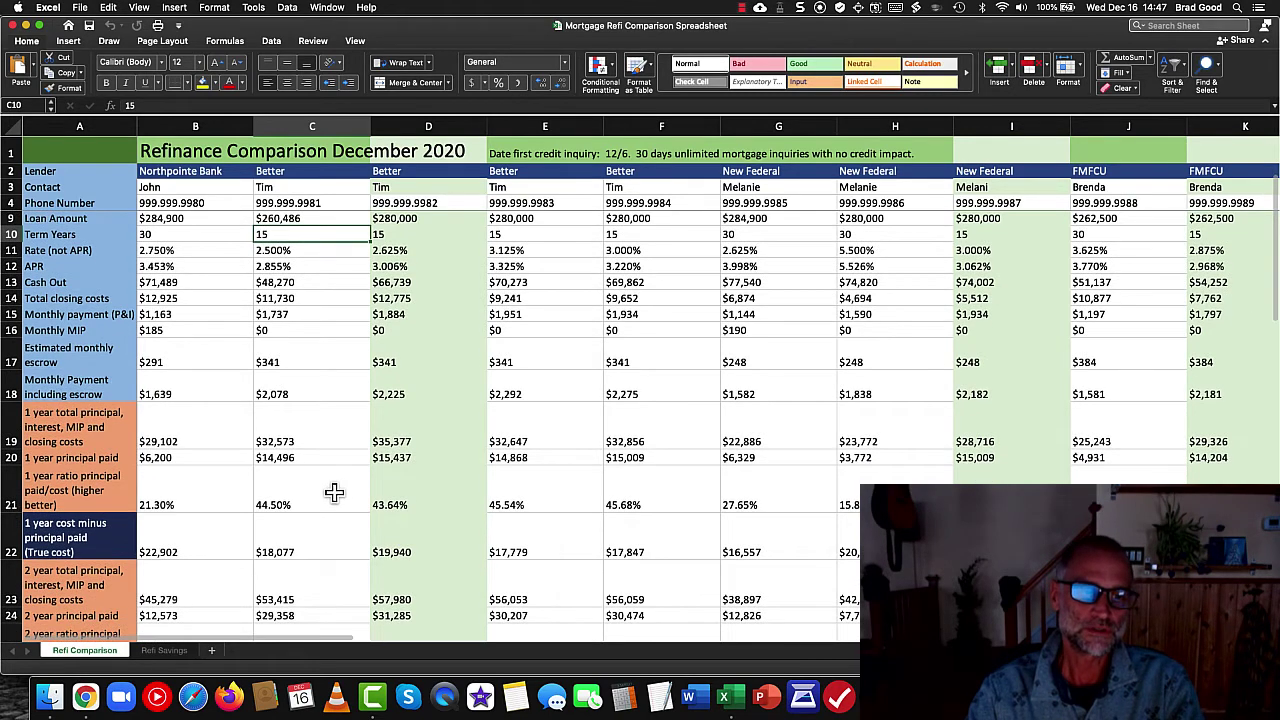
{"action": "scroll", "coordinate": [331, 495], "scroll_direction": "down", "scroll_amount": 4}
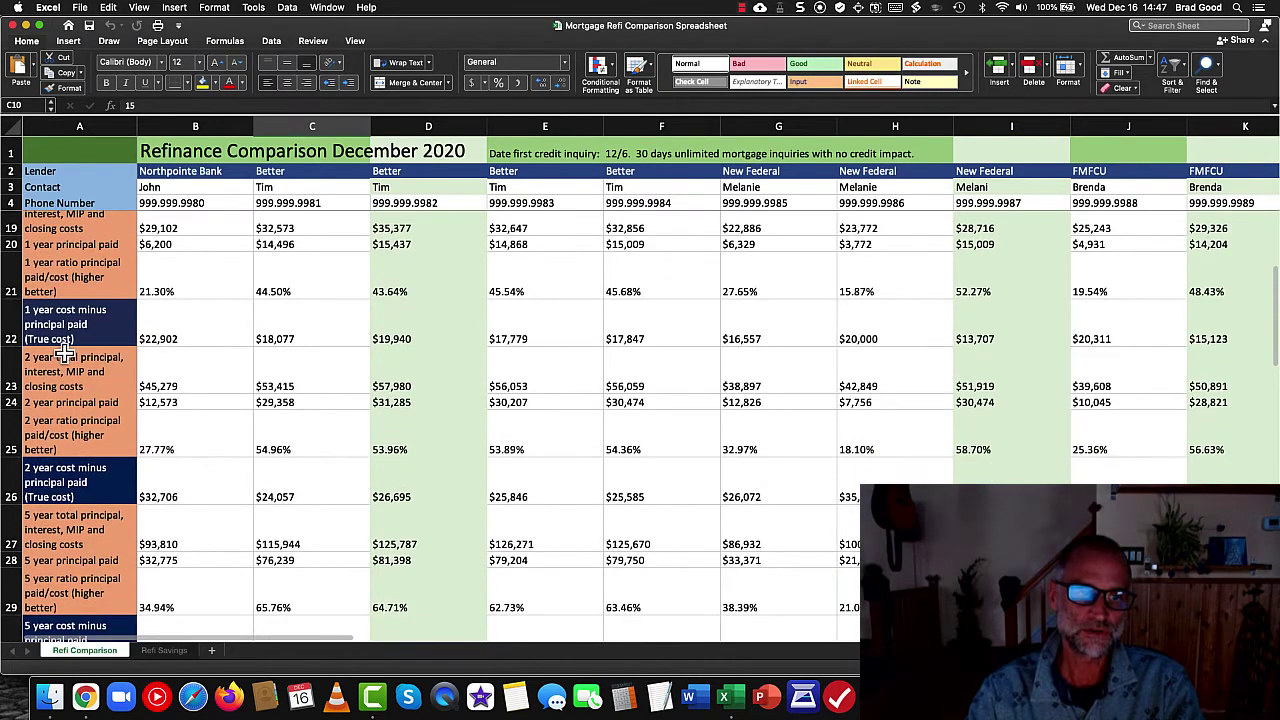
{"action": "scroll", "coordinate": [108, 428], "scroll_direction": "down", "scroll_amount": 1}
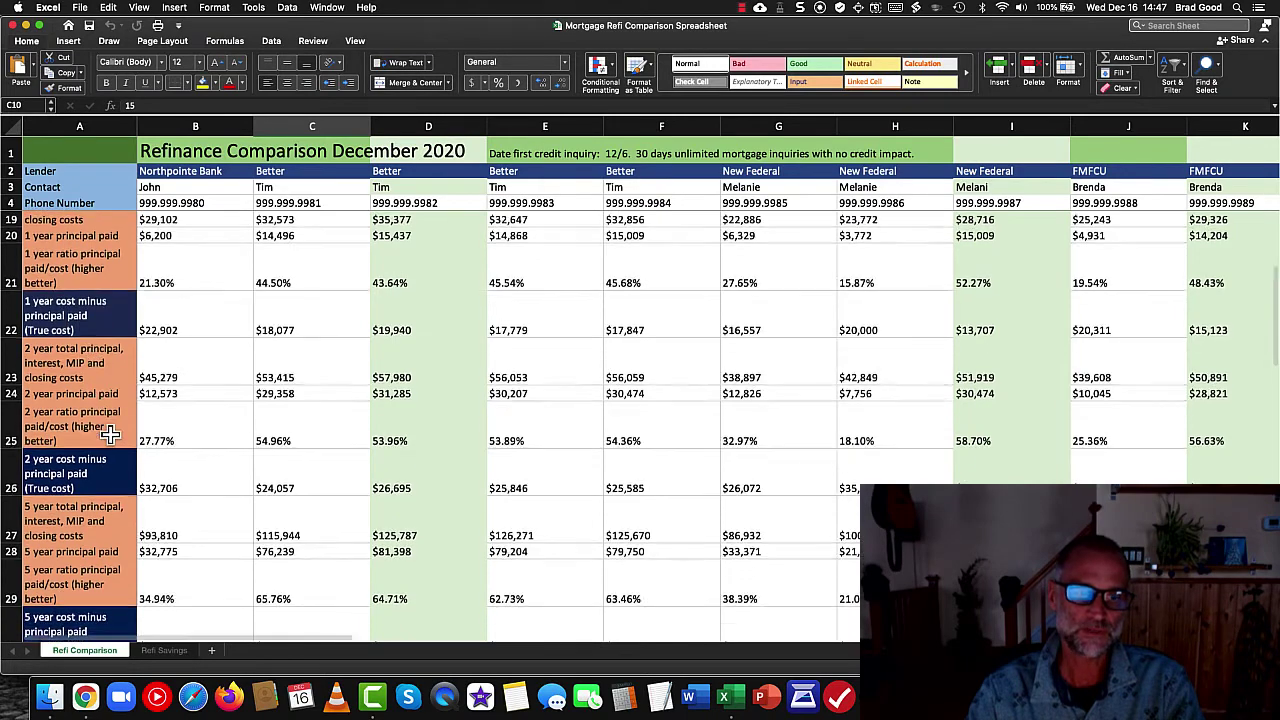
{"action": "scroll", "coordinate": [80, 425], "scroll_direction": "down", "scroll_amount": 3}
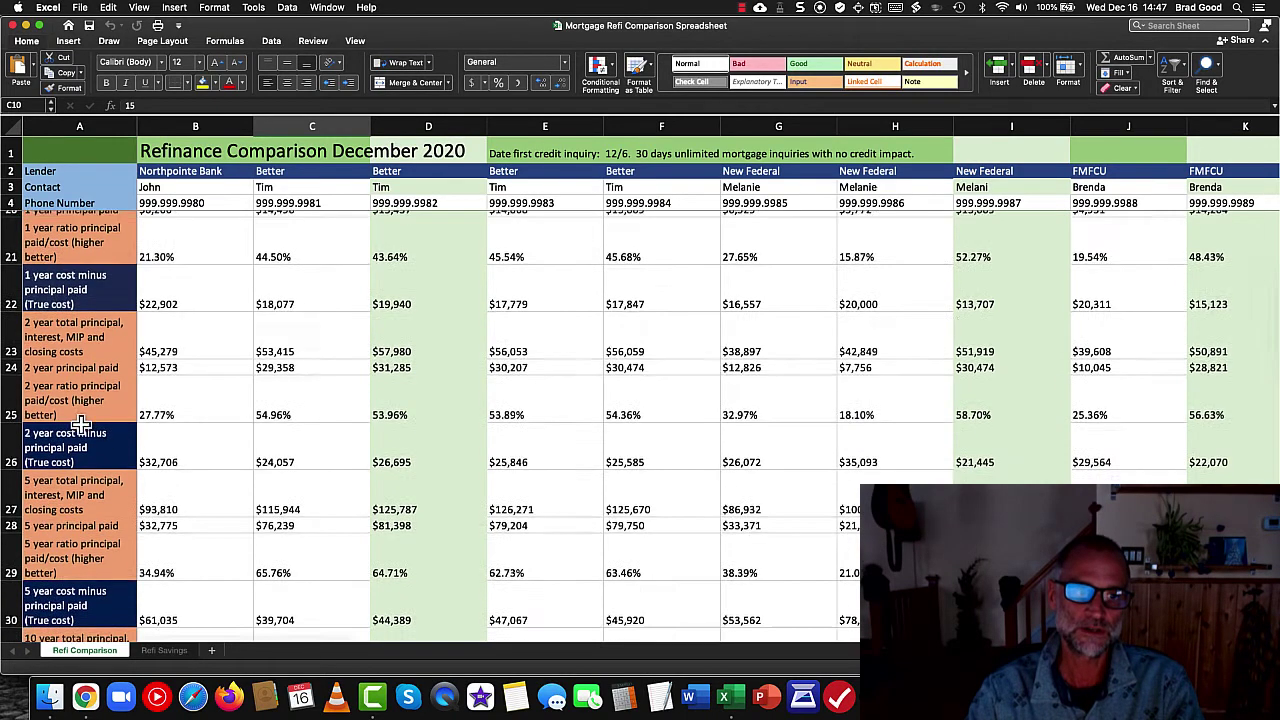
{"action": "scroll", "coordinate": [80, 425], "scroll_direction": "down", "scroll_amount": 3}
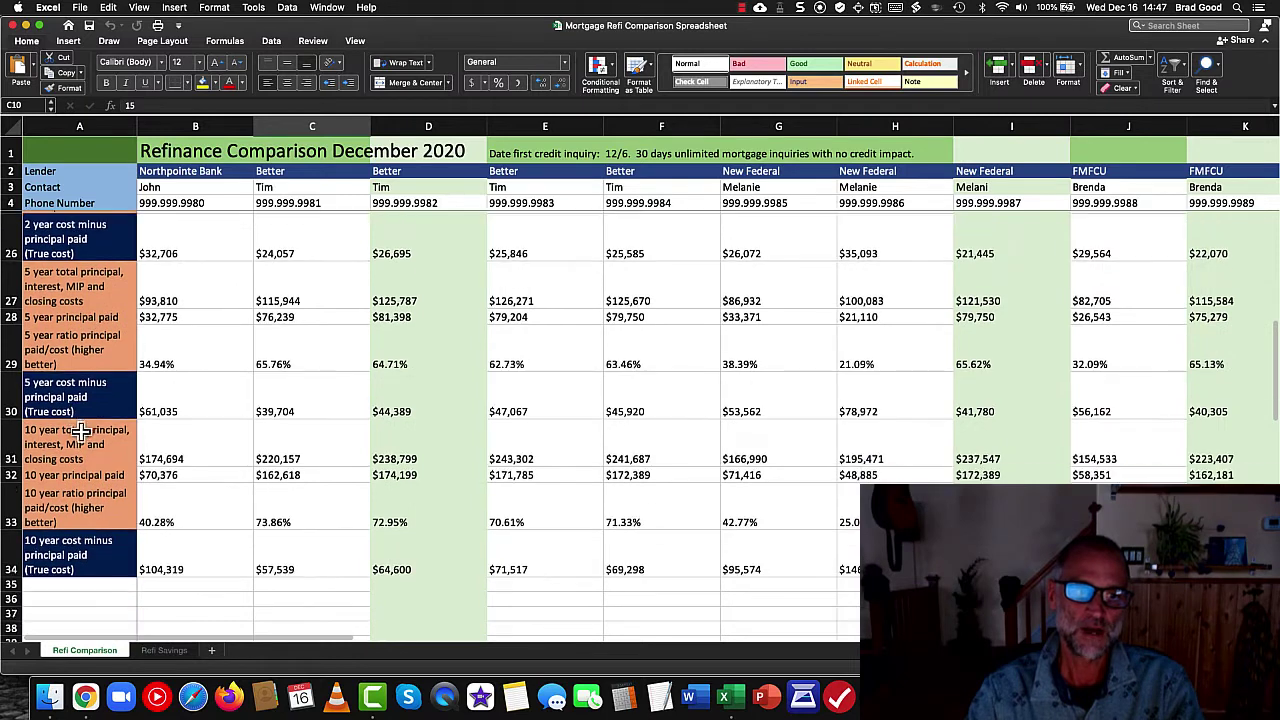
{"action": "scroll", "coordinate": [96, 553], "scroll_direction": "down", "scroll_amount": 1}
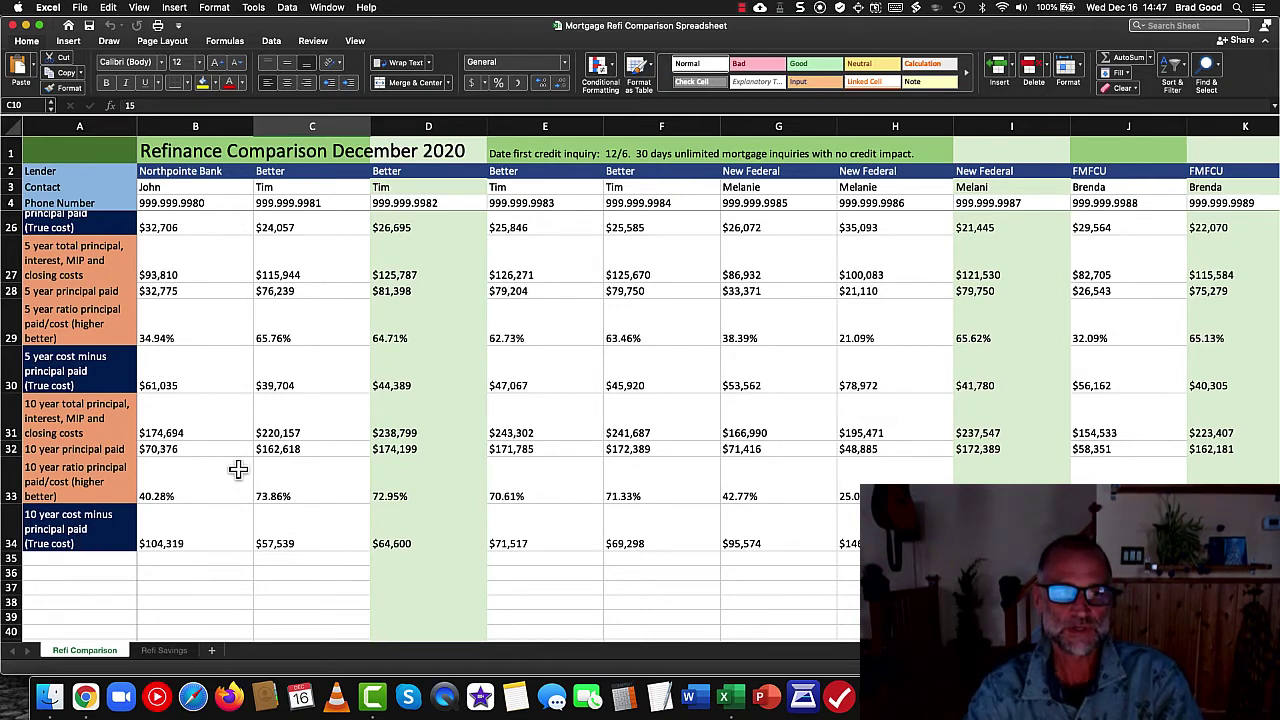
{"action": "scroll", "coordinate": [251, 418], "scroll_direction": "up", "scroll_amount": 1}
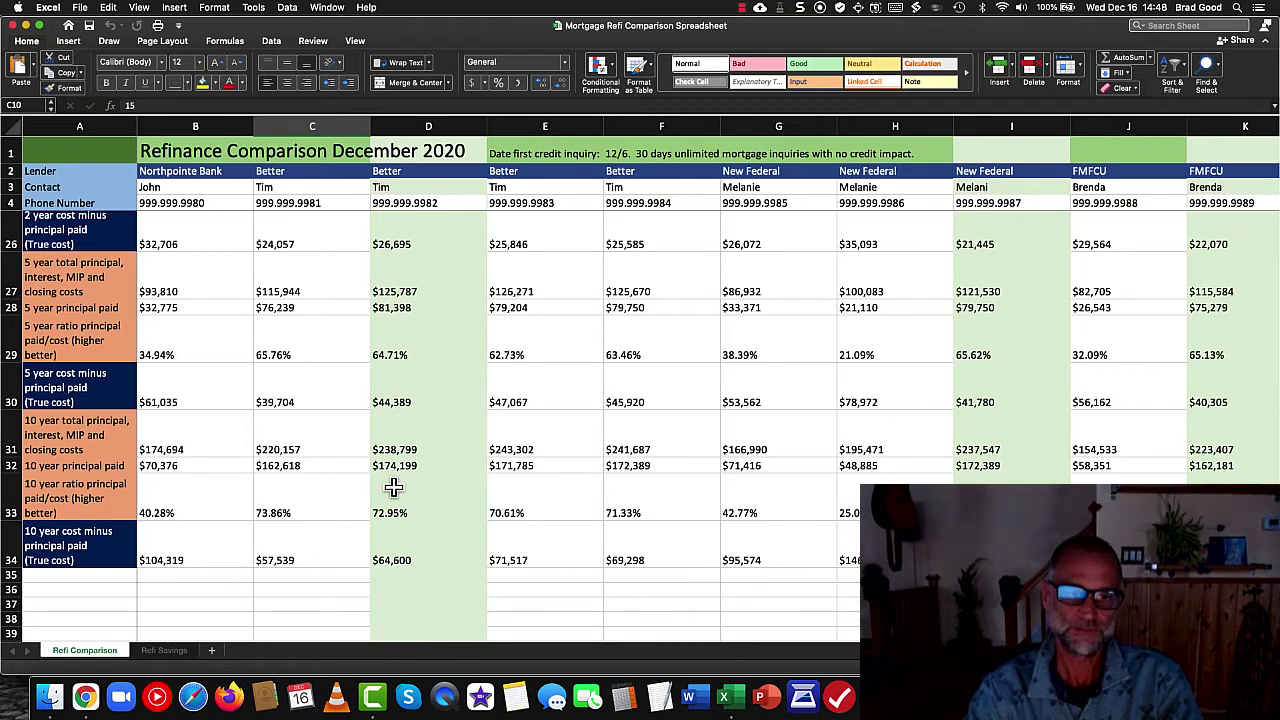
{"action": "scroll", "coordinate": [392, 482], "scroll_direction": "up", "scroll_amount": 5}
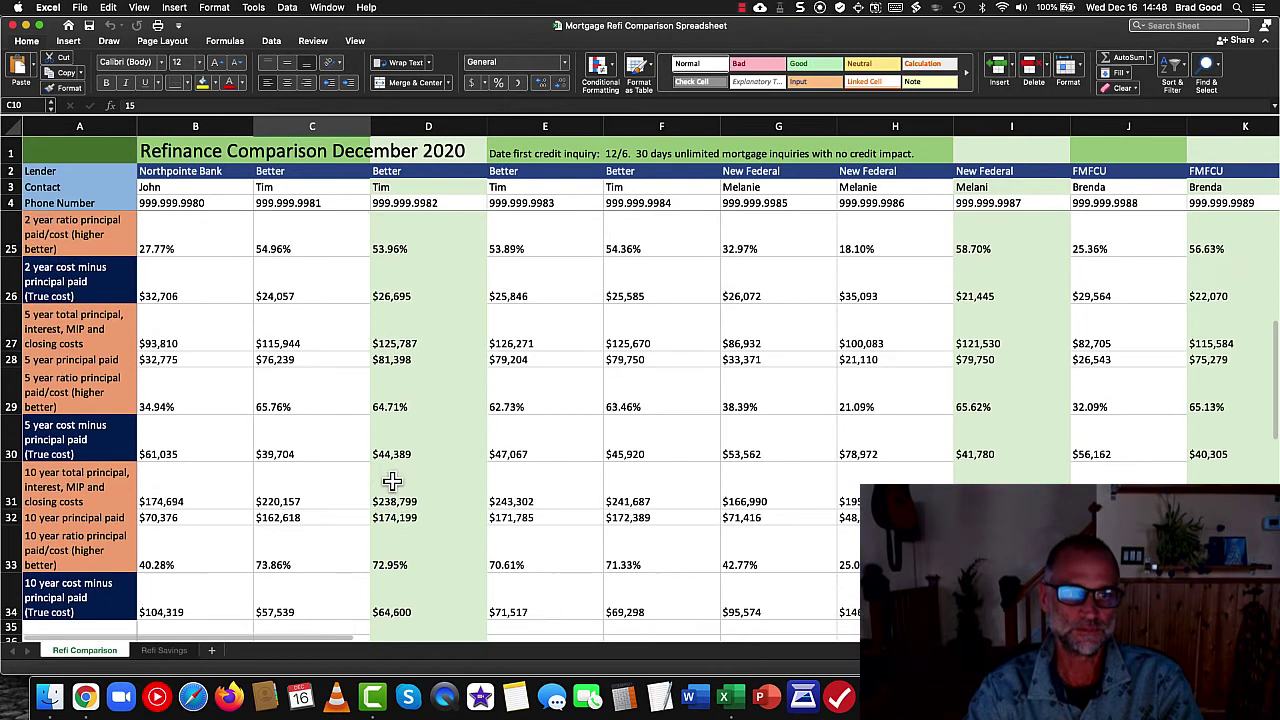
{"action": "scroll", "coordinate": [392, 482], "scroll_direction": "up", "scroll_amount": 8}
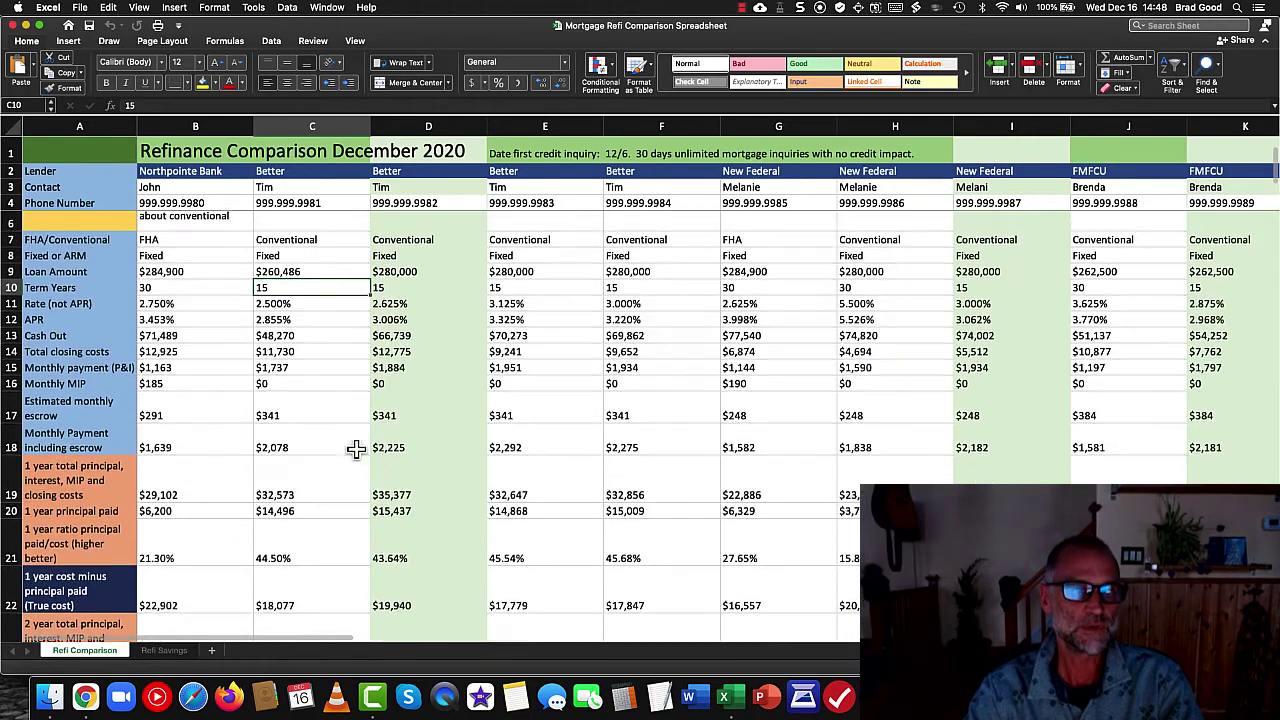
{"action": "scroll", "coordinate": [255, 405], "scroll_direction": "down", "scroll_amount": 2}
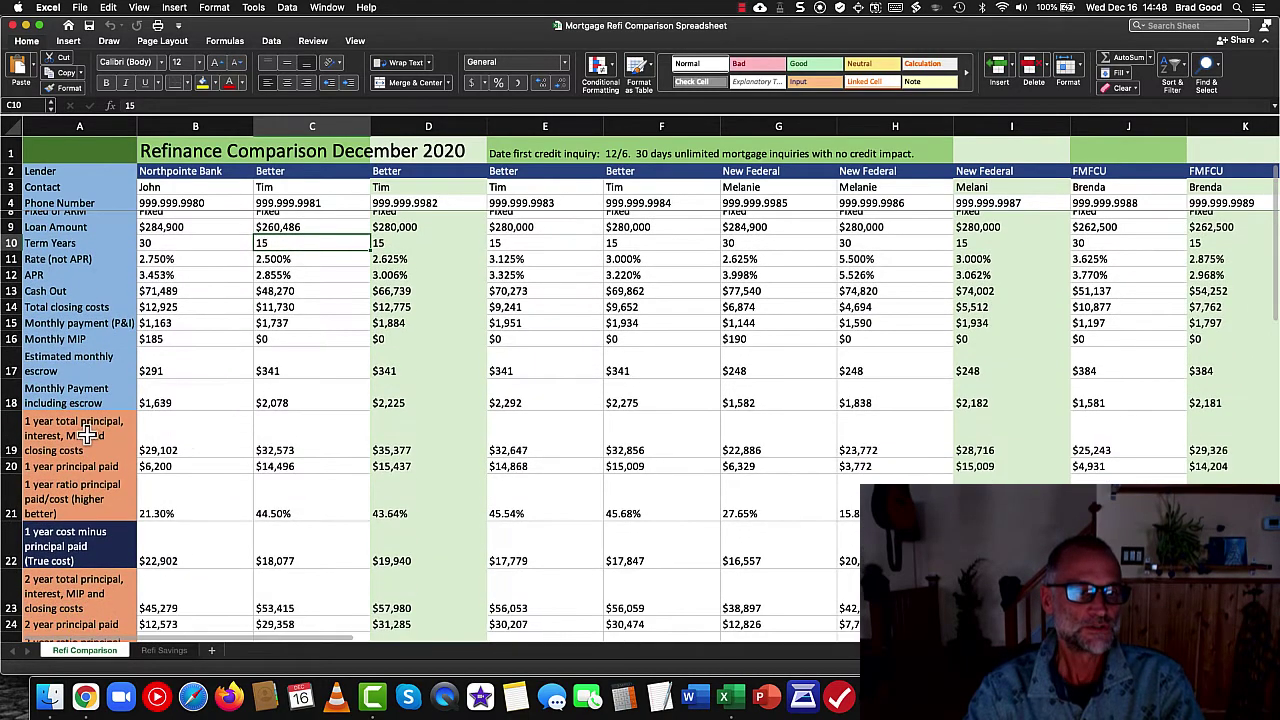
{"action": "scroll", "coordinate": [90, 432], "scroll_direction": "down", "scroll_amount": 3}
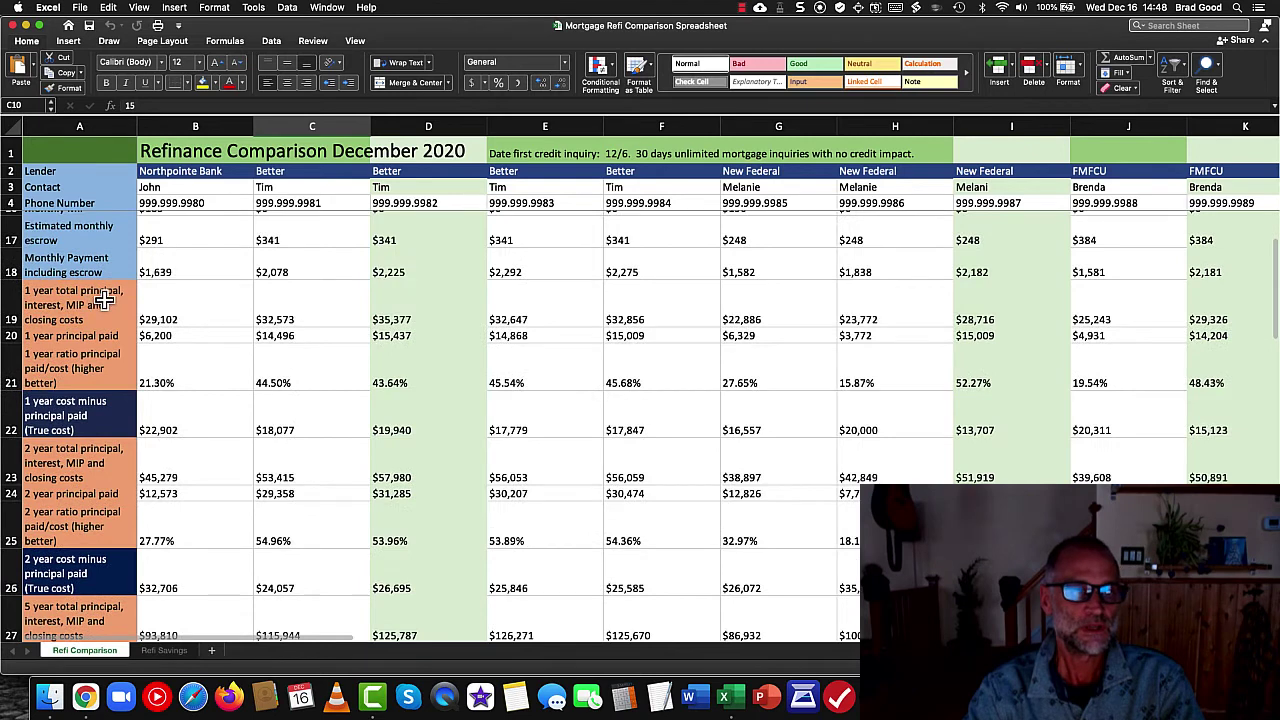
{"action": "scroll", "coordinate": [170, 318], "scroll_direction": "up", "scroll_amount": 2}
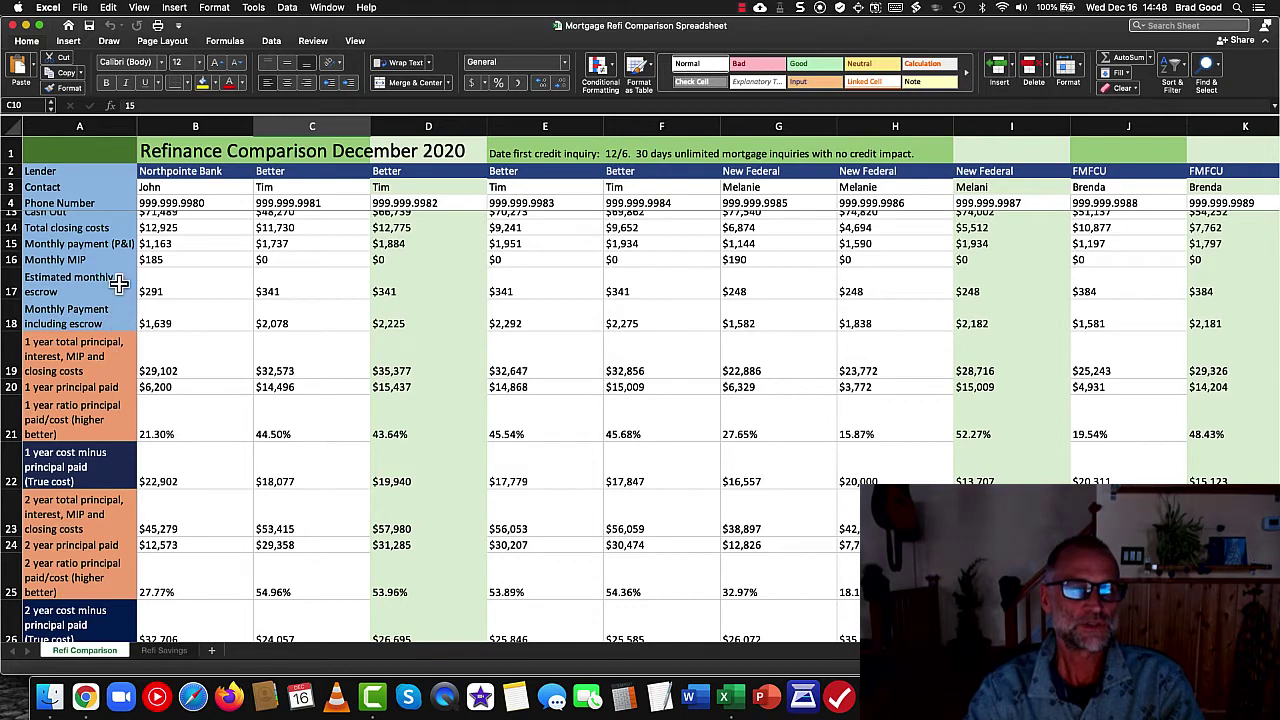
{"action": "left_click", "coordinate": [86, 243]}
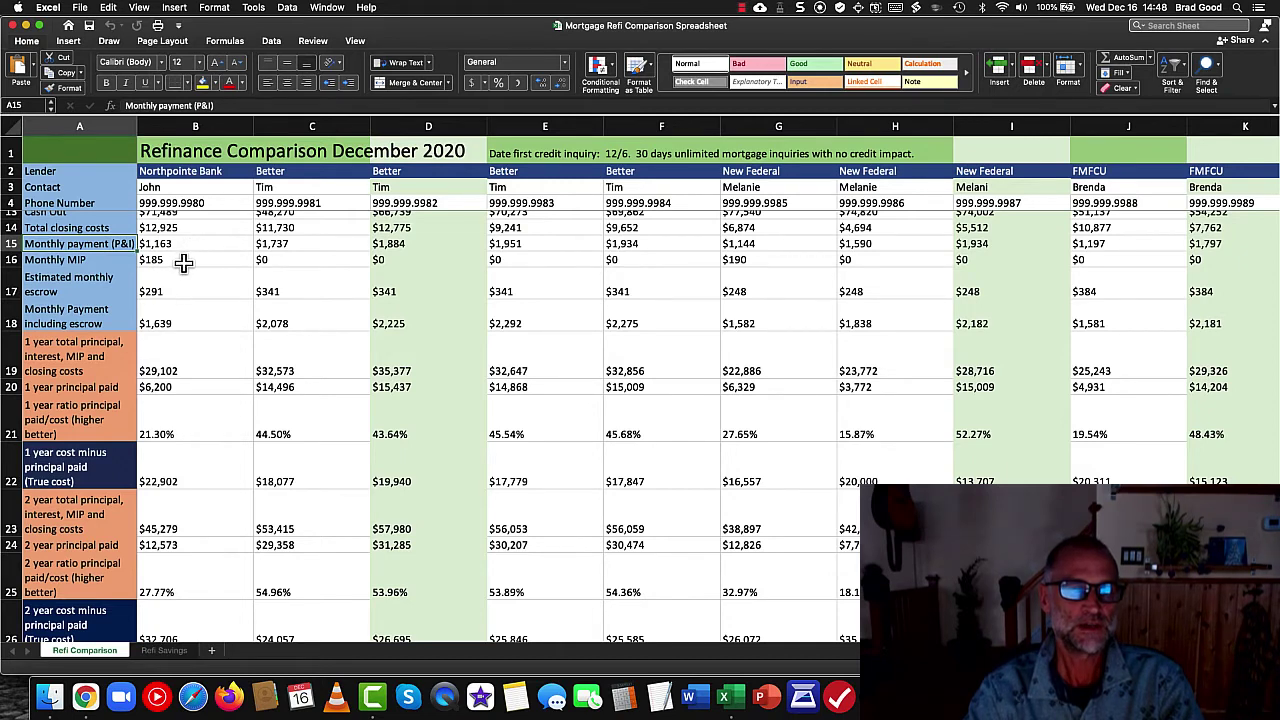
{"action": "left_click", "coordinate": [177, 262]}
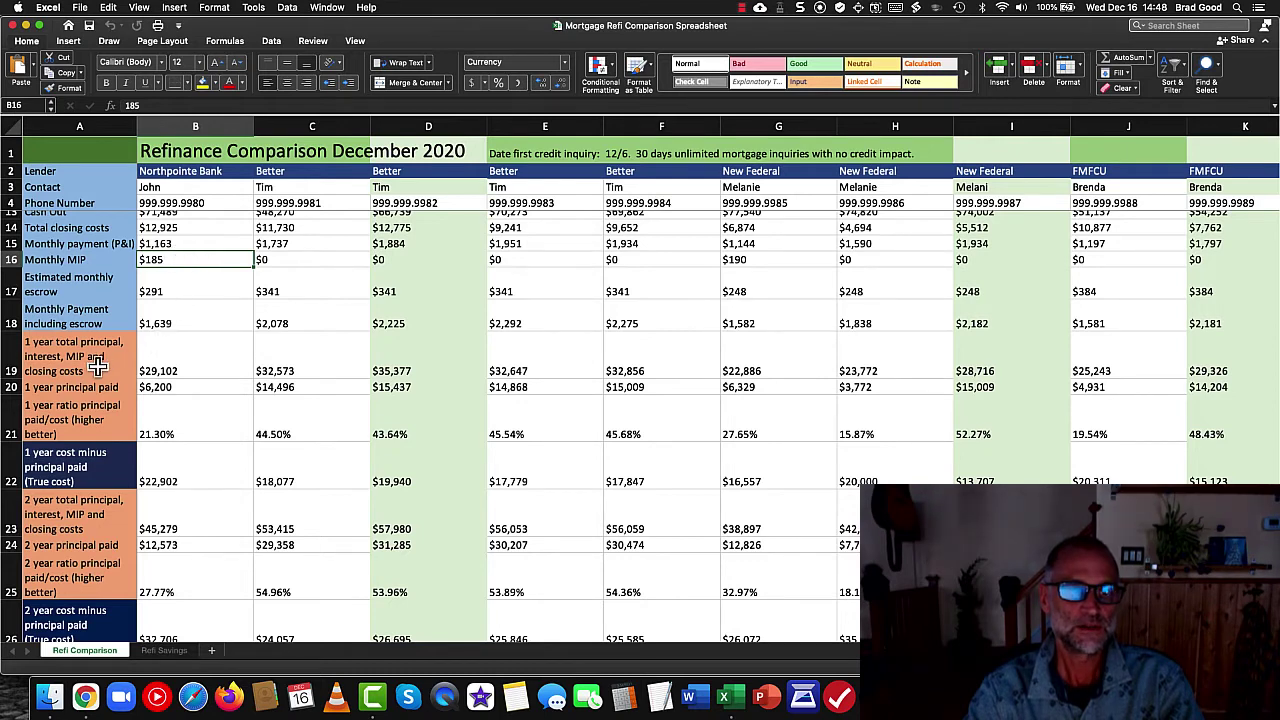
{"action": "scroll", "coordinate": [170, 330], "scroll_direction": "up", "scroll_amount": 2}
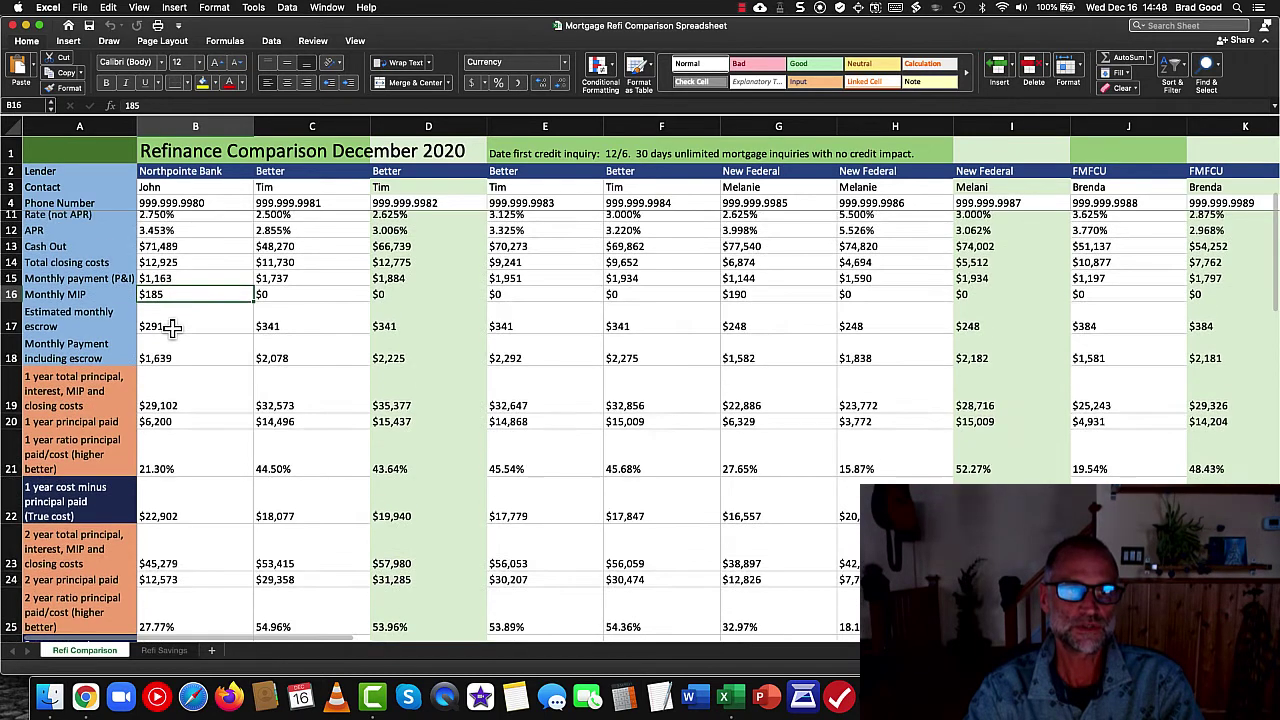
{"action": "left_click", "coordinate": [185, 264]}
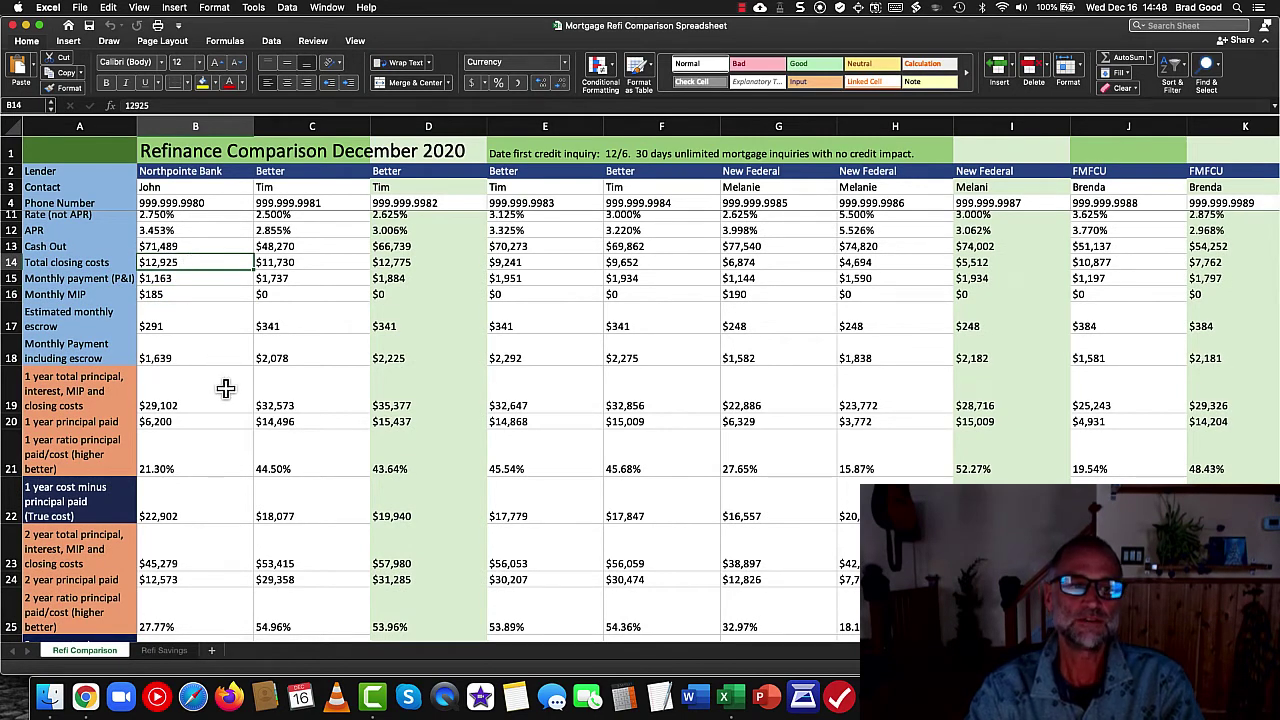
{"action": "scroll", "coordinate": [225, 388], "scroll_direction": "up", "scroll_amount": 5}
{"action": "scroll", "coordinate": [225, 388], "scroll_direction": "up", "scroll_amount": 3}
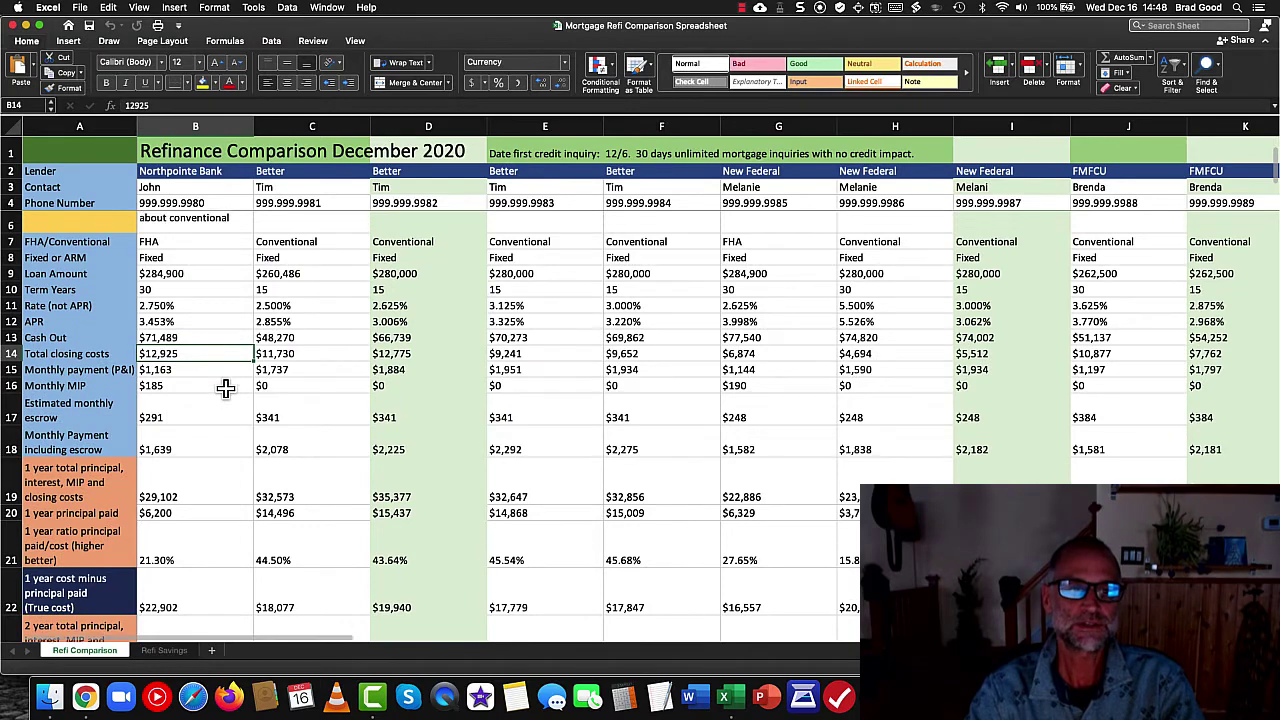
{"action": "scroll", "coordinate": [225, 388], "scroll_direction": "up", "scroll_amount": 3}
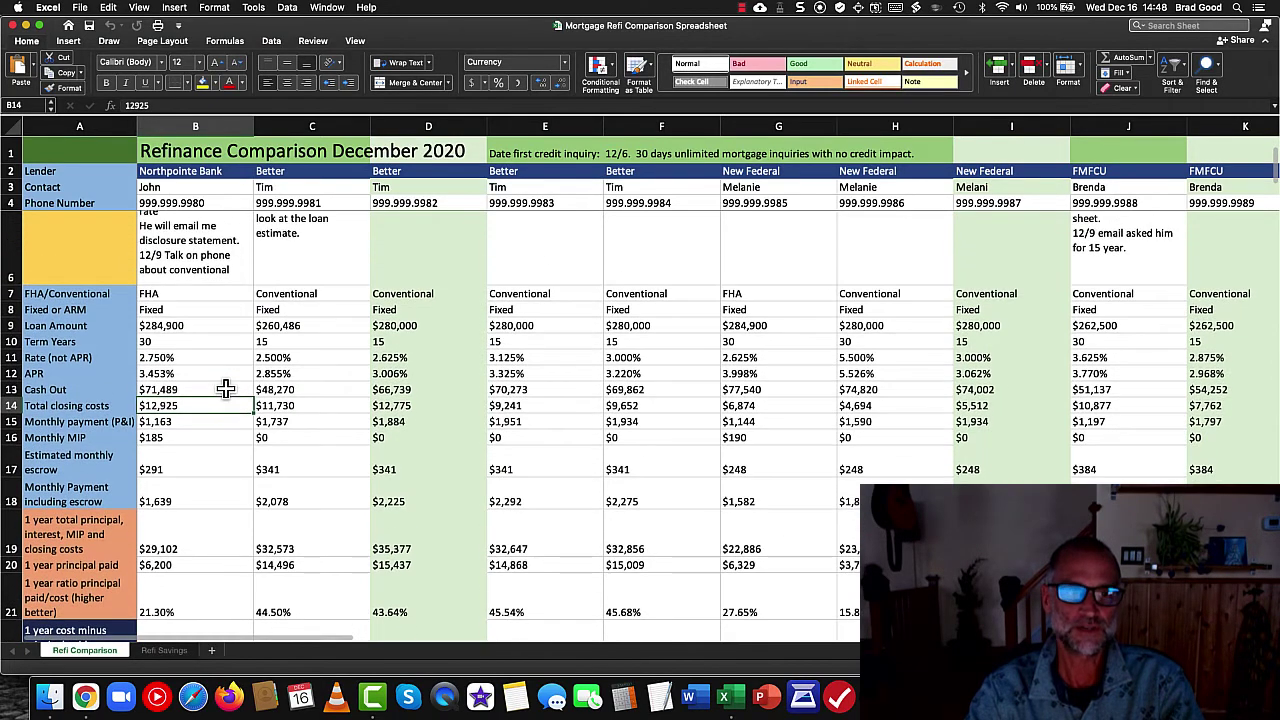
{"action": "scroll", "coordinate": [225, 388], "scroll_direction": "up", "scroll_amount": 3}
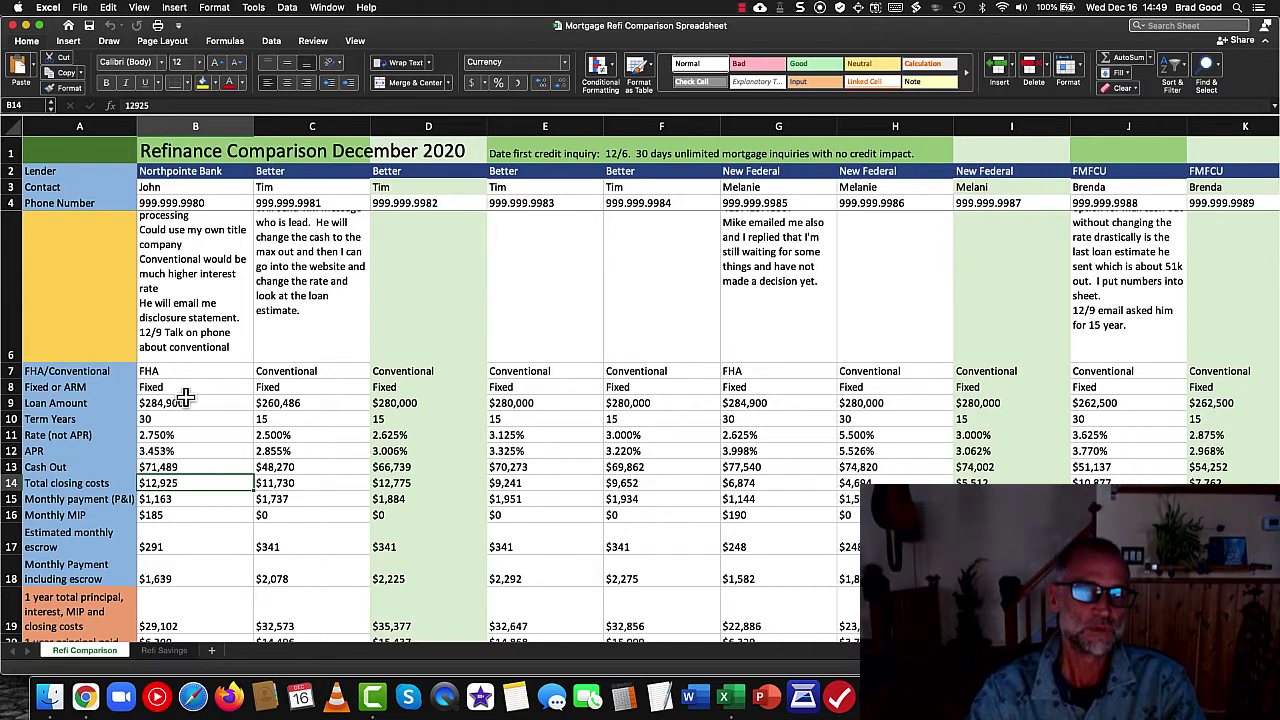
{"action": "scroll", "coordinate": [191, 450], "scroll_direction": "down", "scroll_amount": 3}
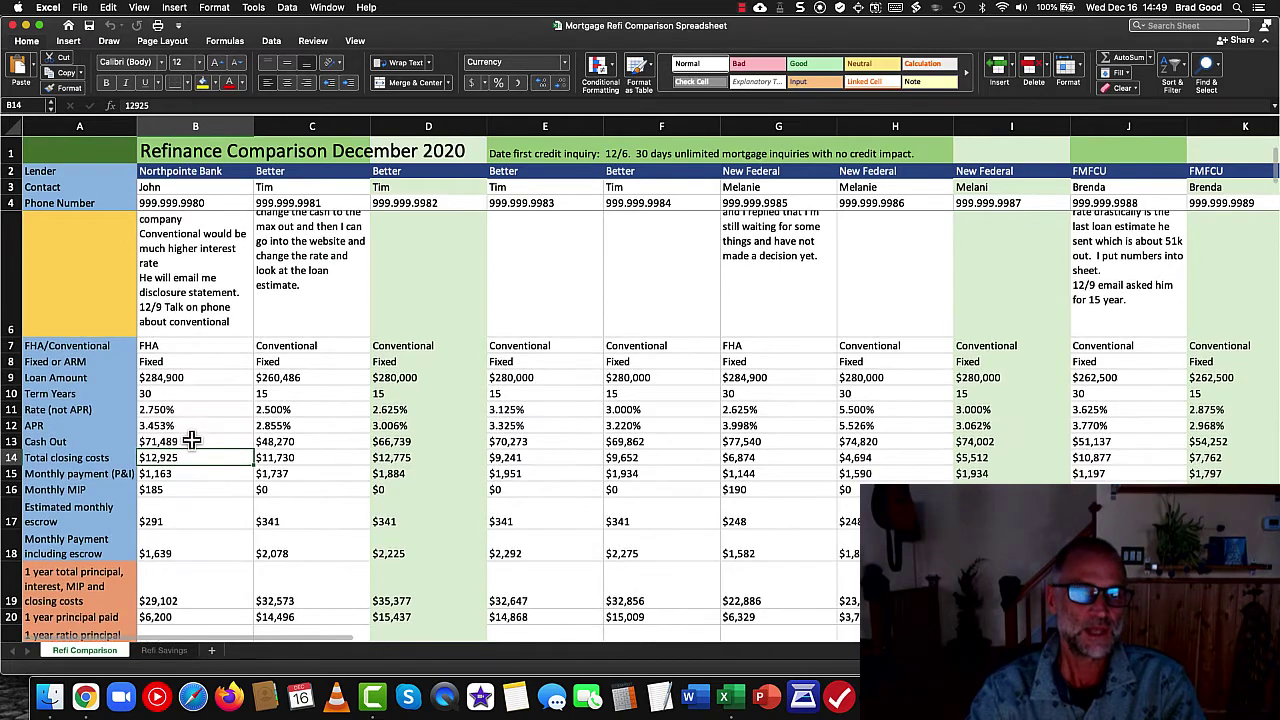
{"action": "scroll", "coordinate": [191, 443], "scroll_direction": "down", "scroll_amount": 1}
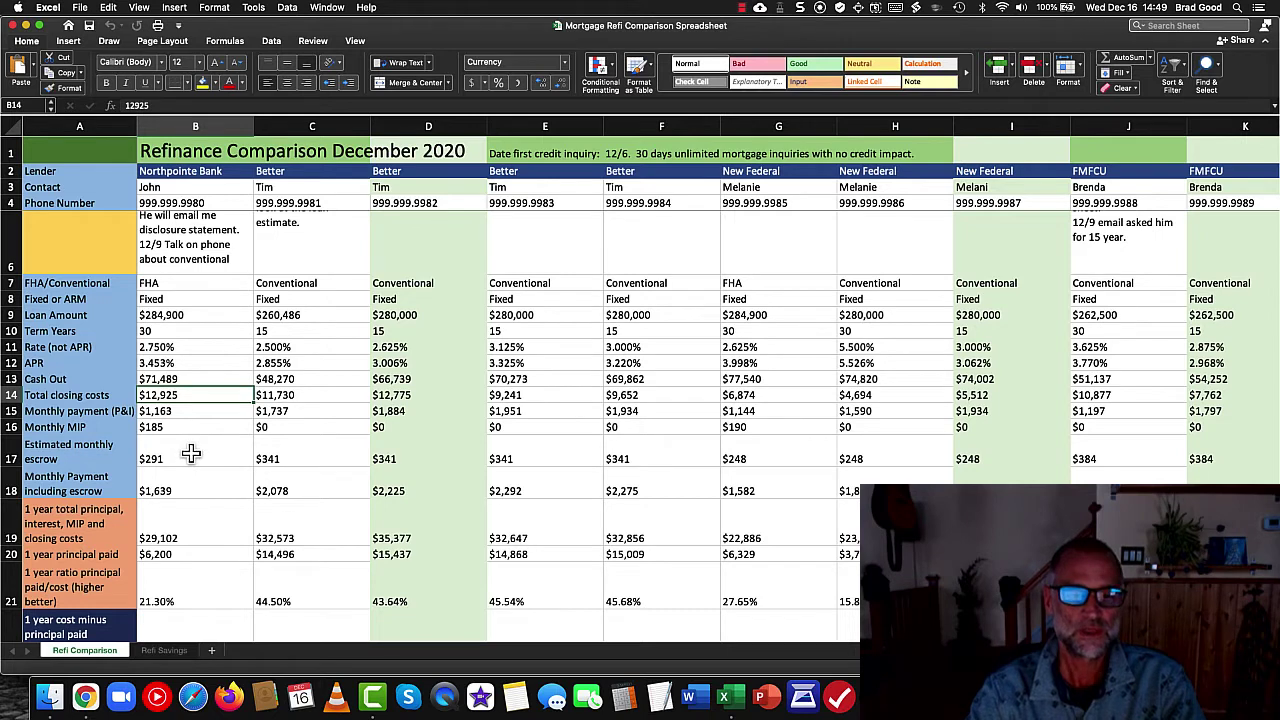
{"action": "scroll", "coordinate": [191, 453], "scroll_direction": "down", "scroll_amount": 2}
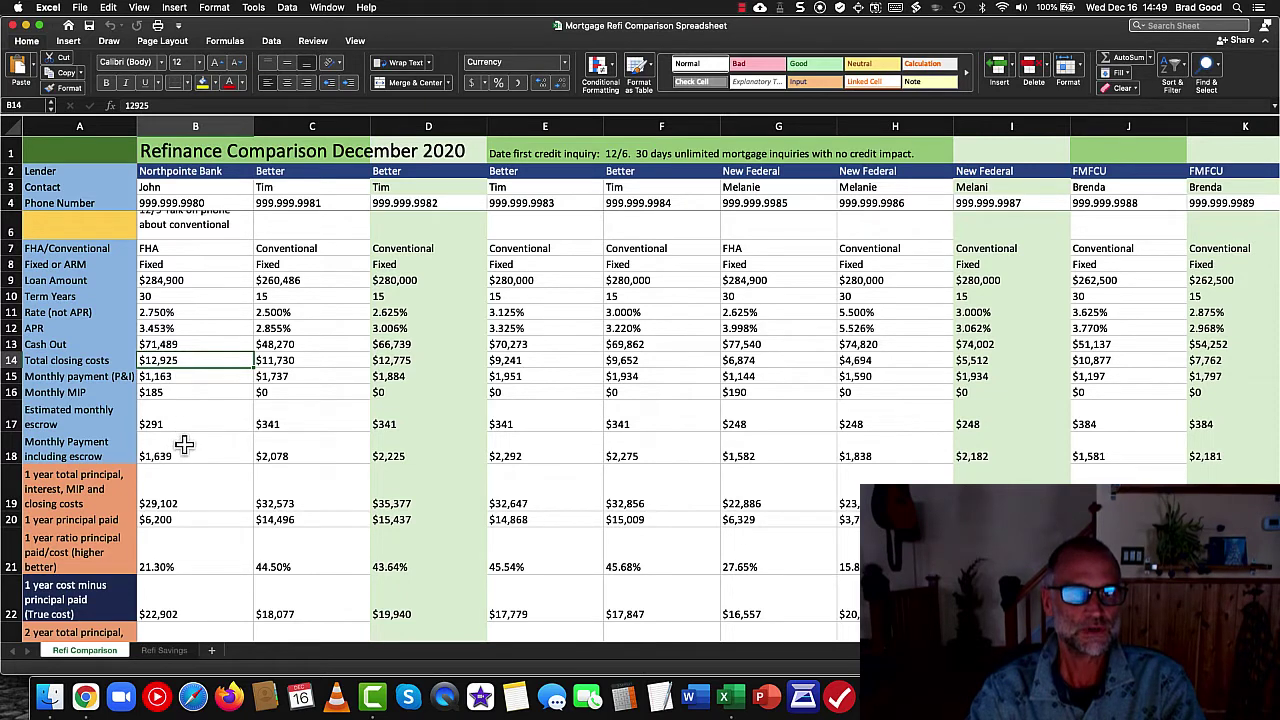
{"action": "scroll", "coordinate": [186, 444], "scroll_direction": "down", "scroll_amount": 1}
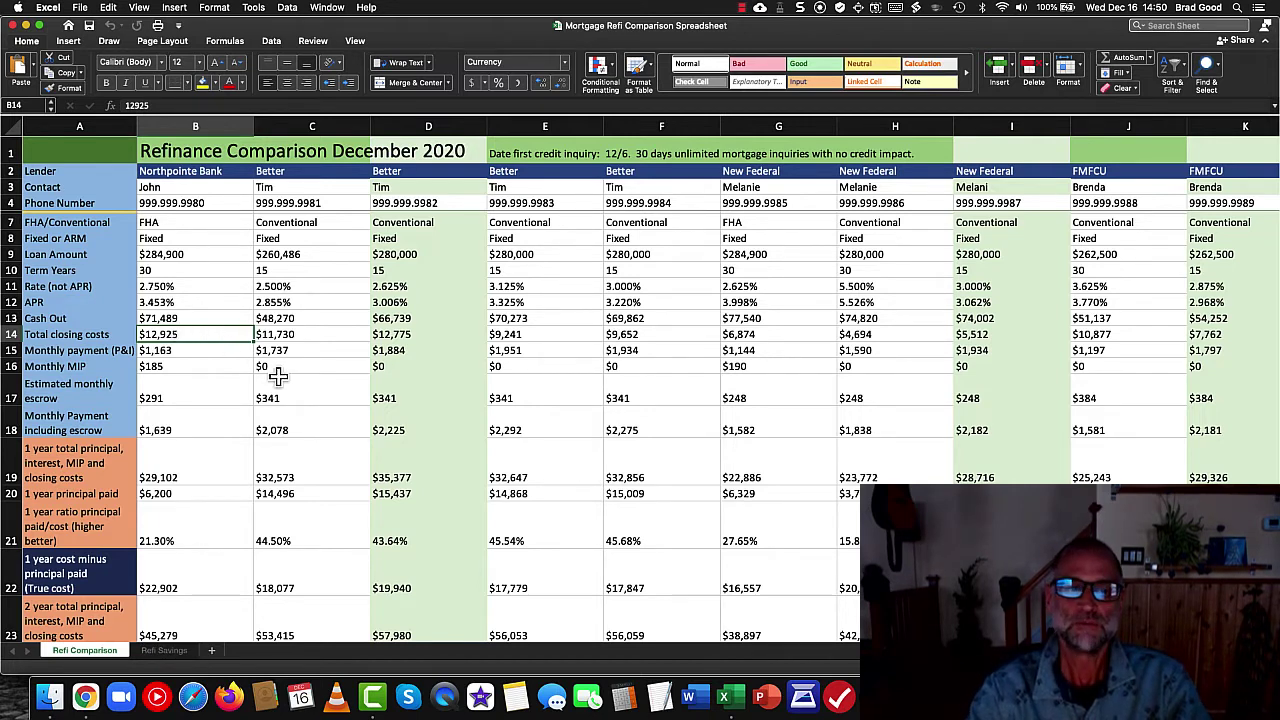
{"action": "left_click", "coordinate": [401, 366]}
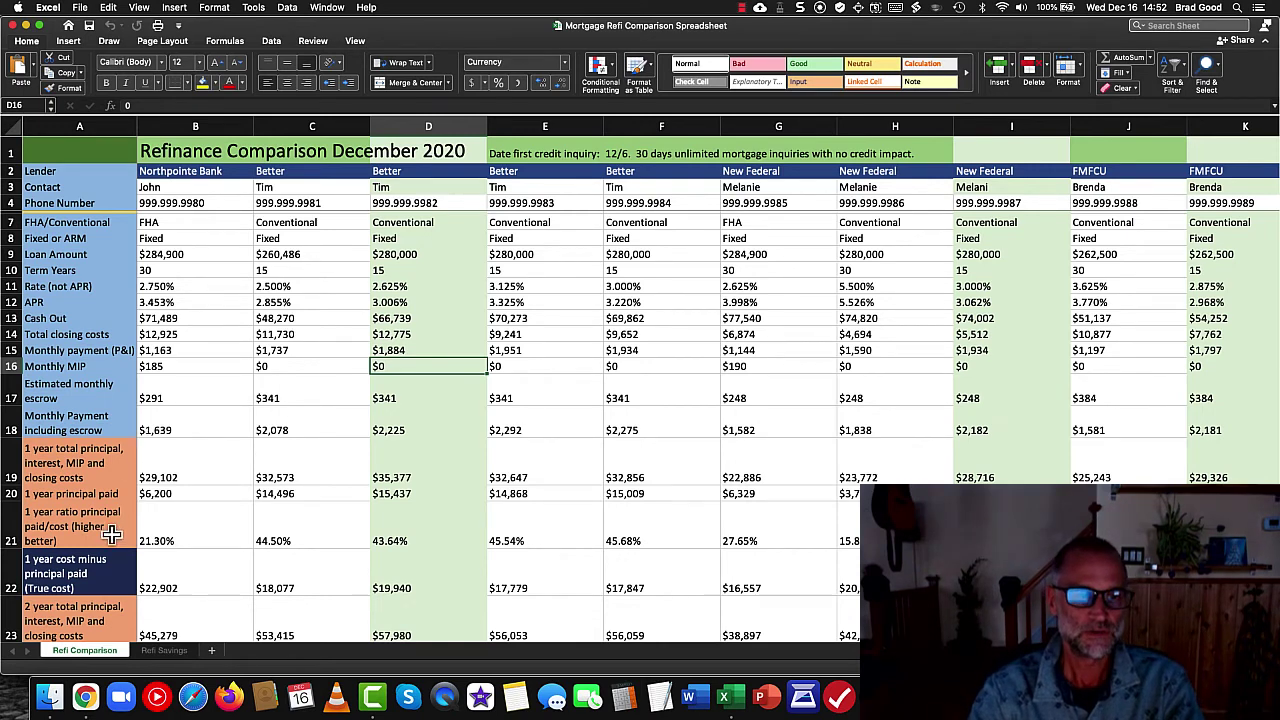
{"action": "left_click", "coordinate": [170, 480]}
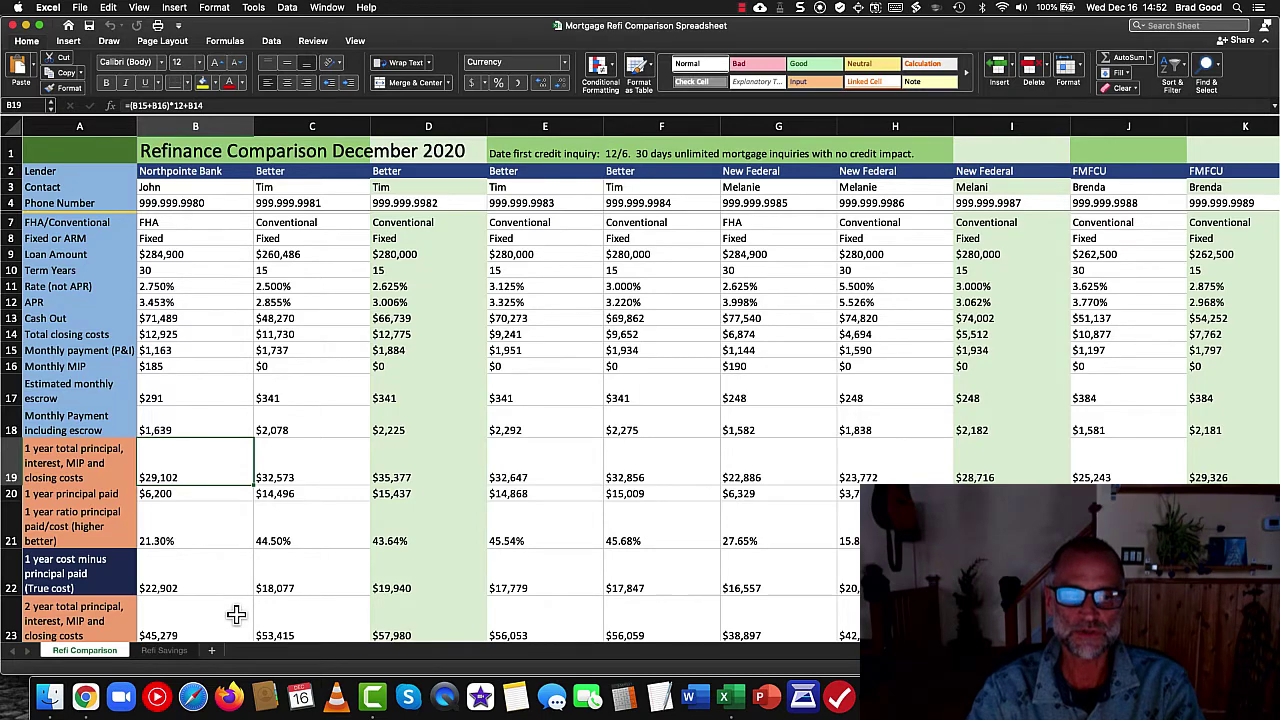
{"action": "scroll", "coordinate": [234, 614], "scroll_direction": "down", "scroll_amount": 4}
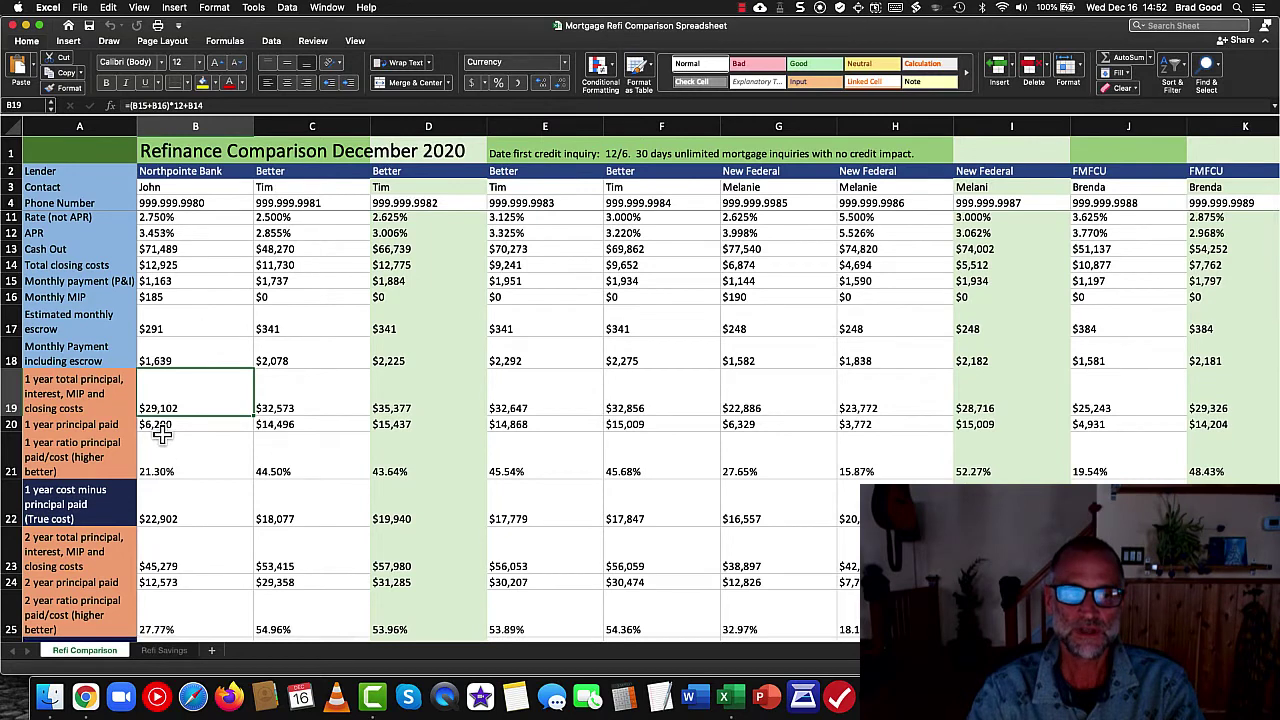
{"action": "key", "text": "Down"}
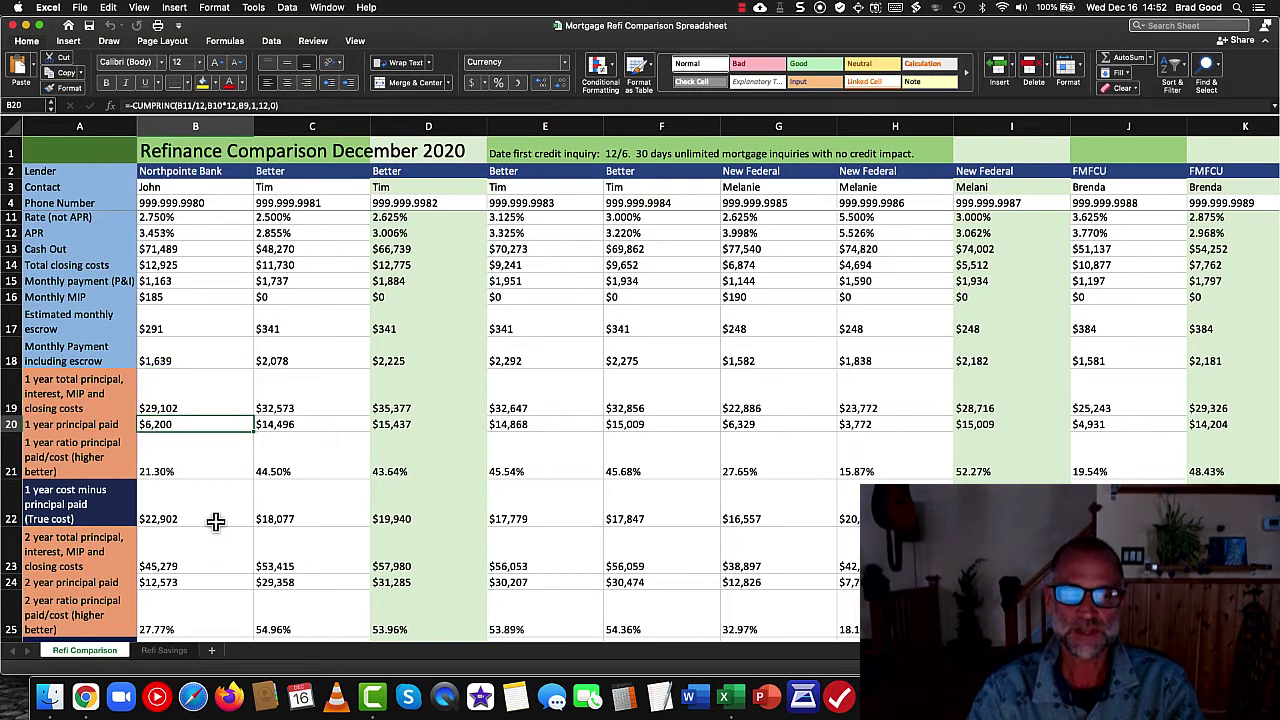
{"action": "left_click", "coordinate": [193, 470]}
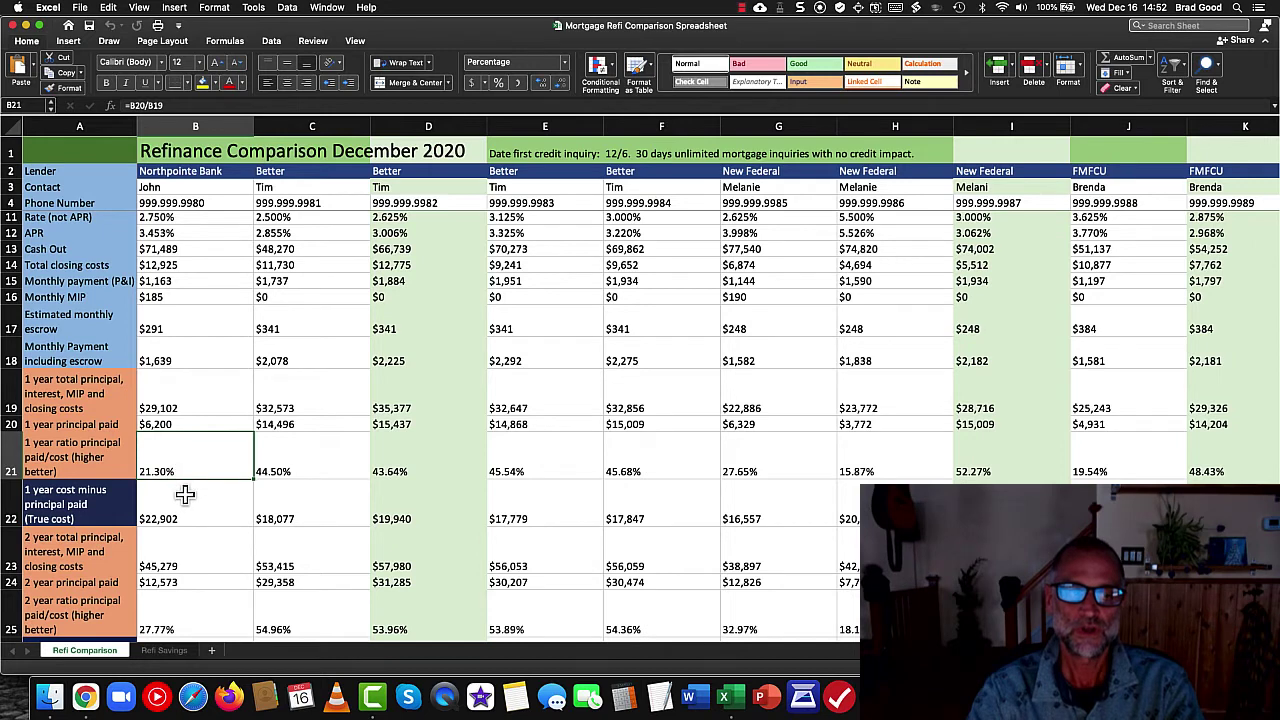
{"action": "scroll", "coordinate": [183, 490], "scroll_direction": "down", "scroll_amount": 2}
{"action": "scroll", "coordinate": [185, 493], "scroll_direction": "down", "scroll_amount": 1}
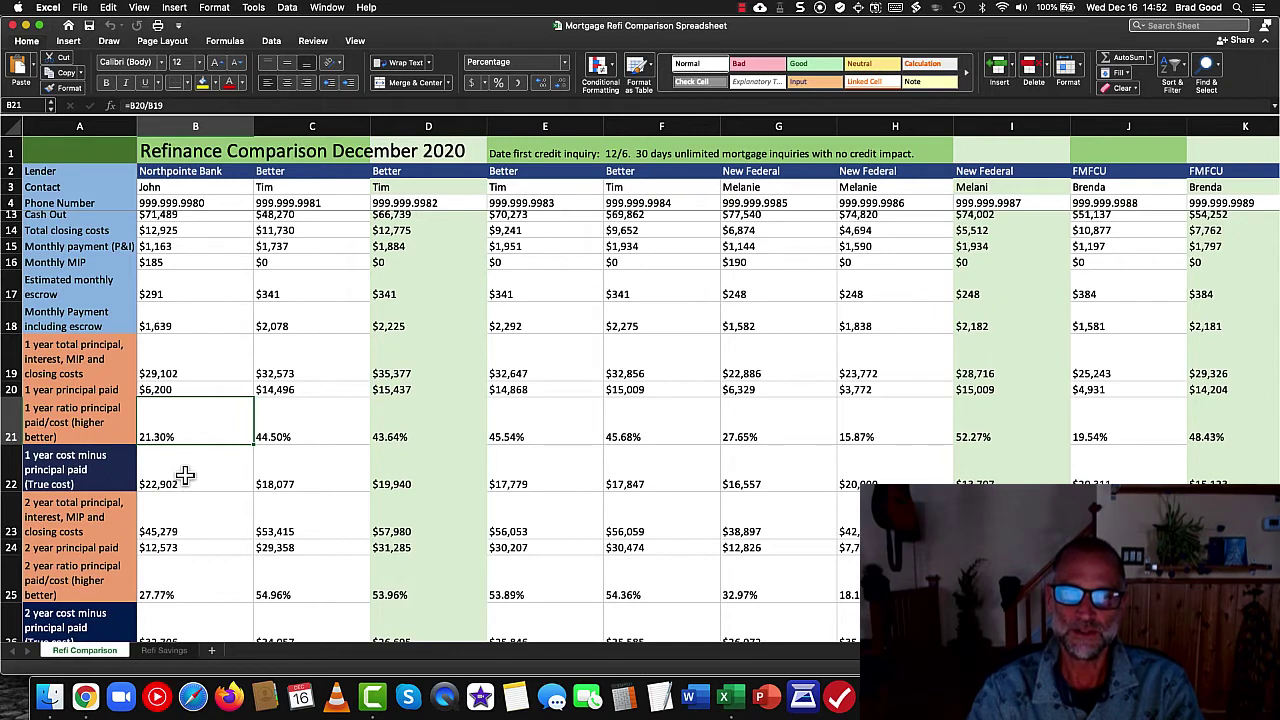
{"action": "left_click", "coordinate": [346, 430]}
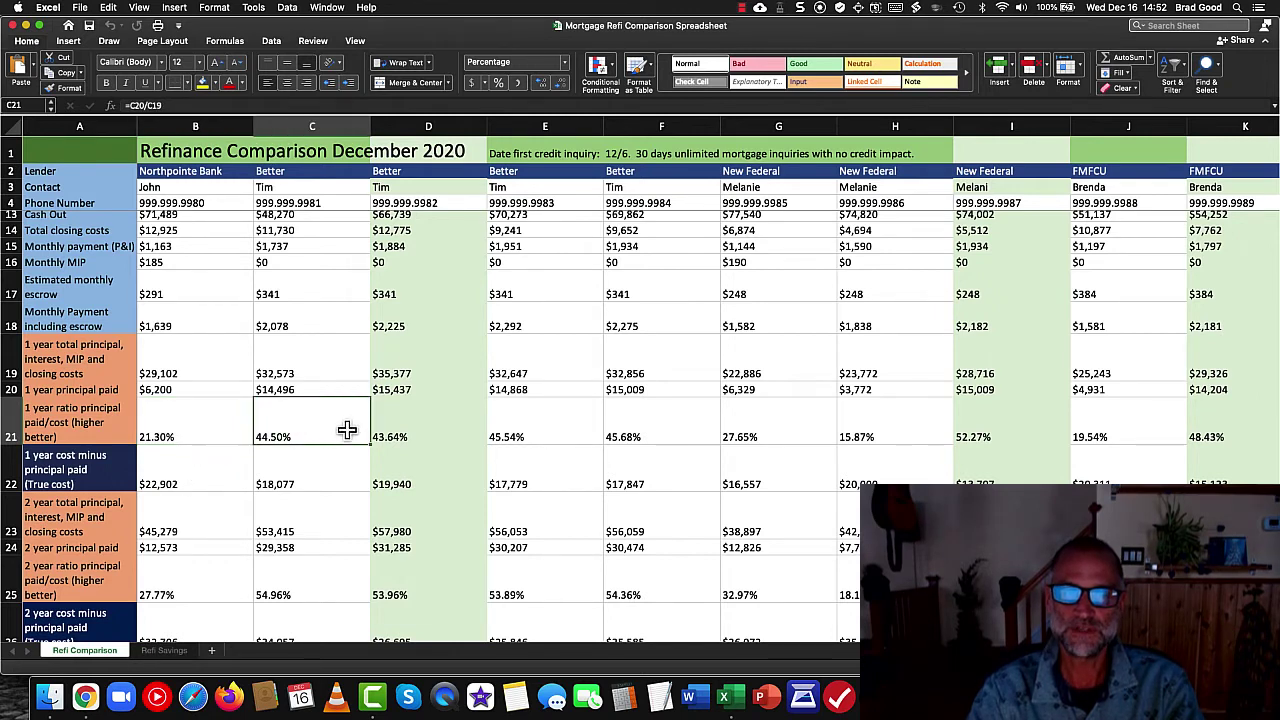
{"action": "left_click", "coordinate": [167, 479]}
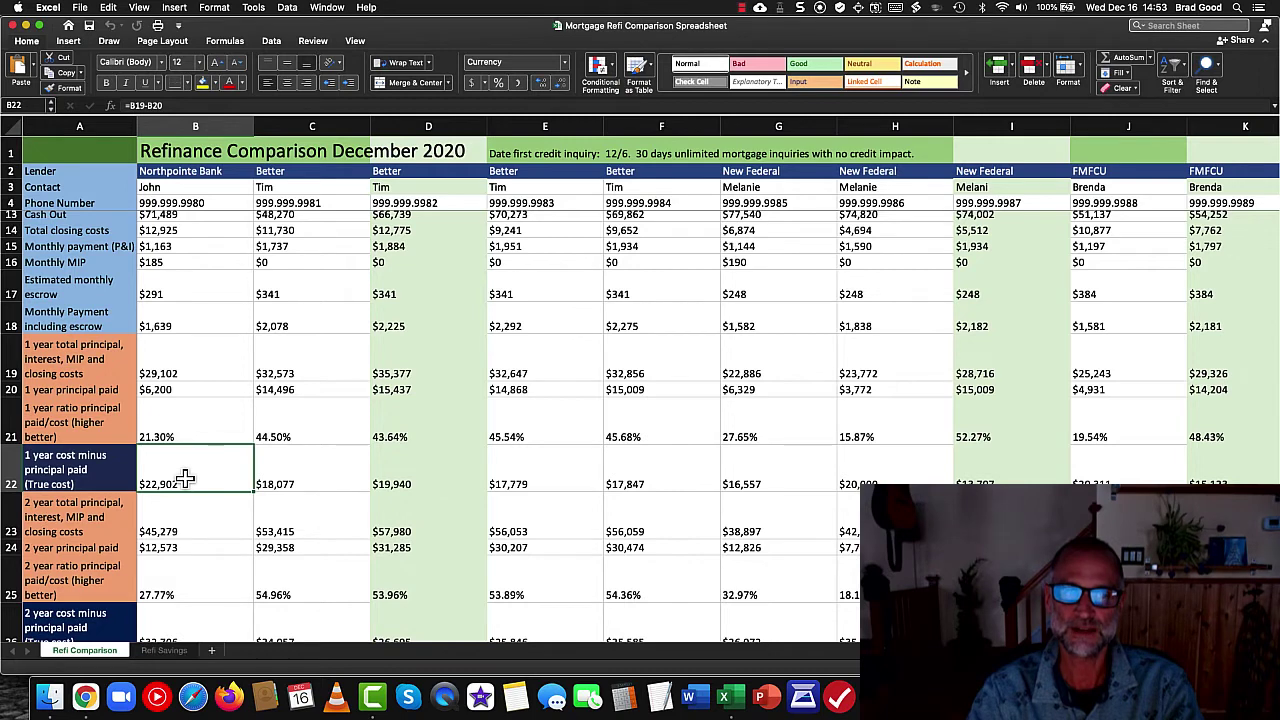
{"action": "left_click", "coordinate": [178, 391]}
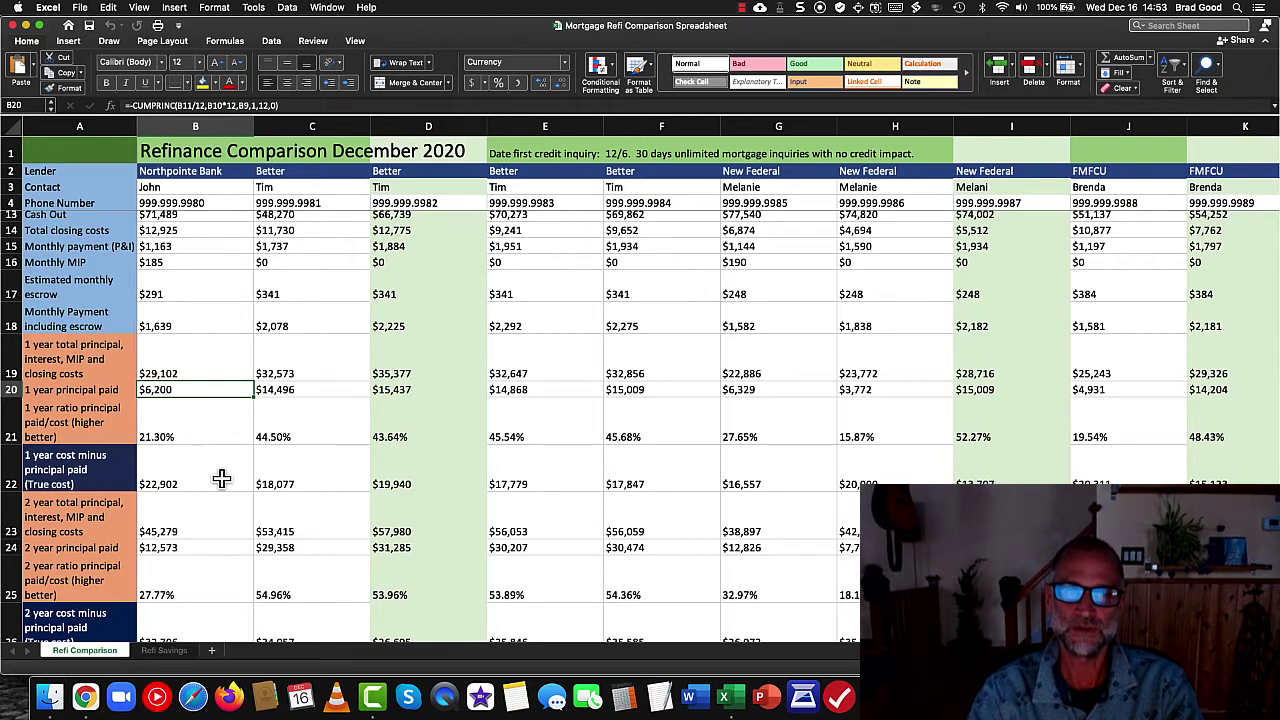
{"action": "left_click", "coordinate": [310, 374]}
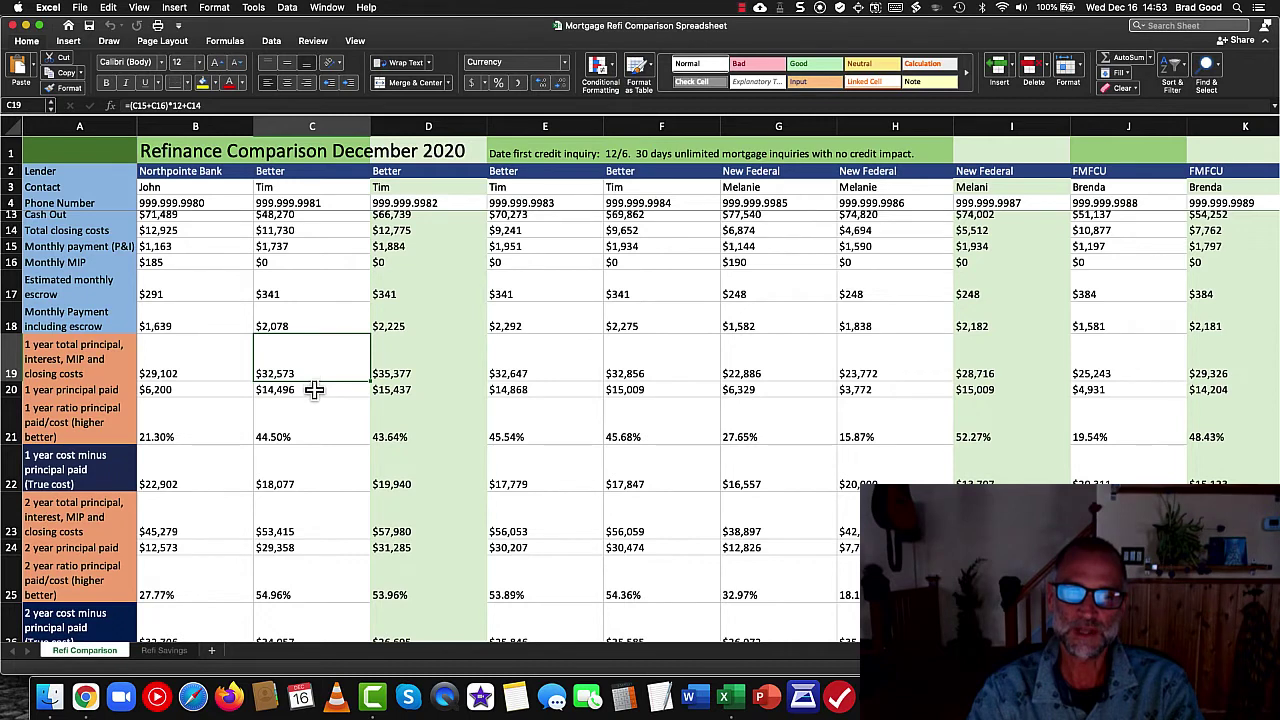
{"action": "left_click", "coordinate": [313, 390]}
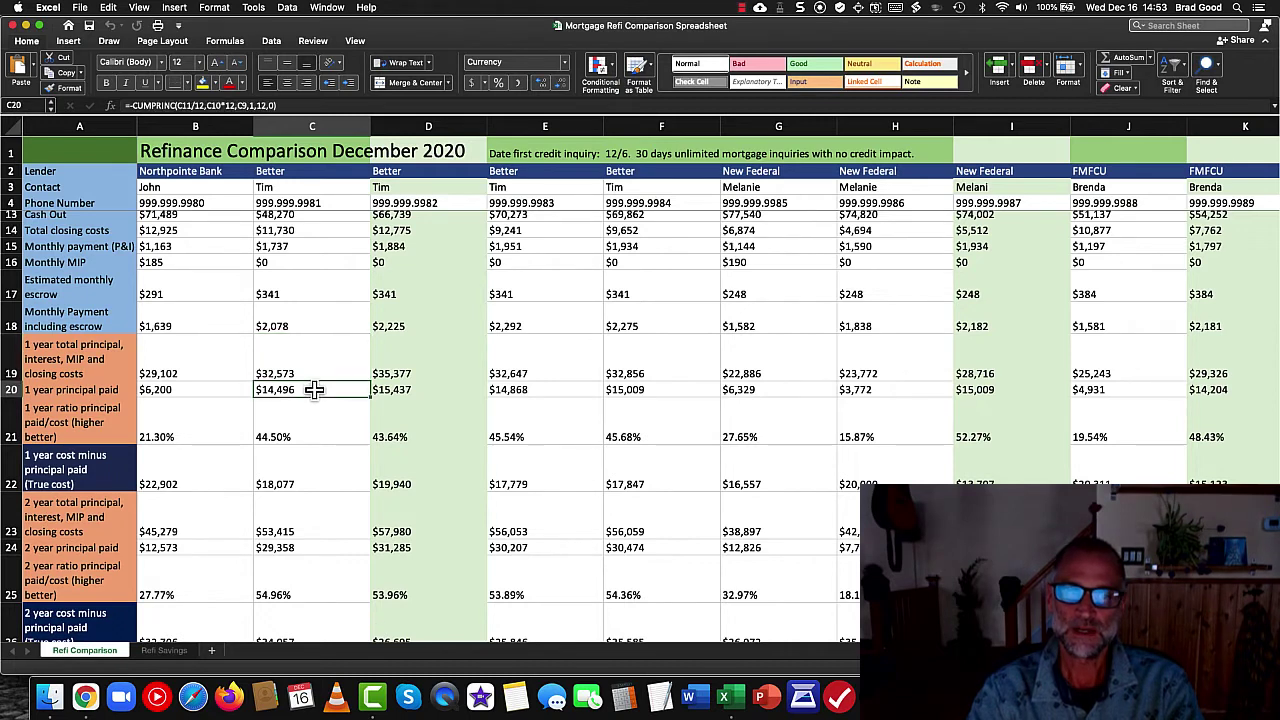
{"action": "left_click", "coordinate": [325, 427]}
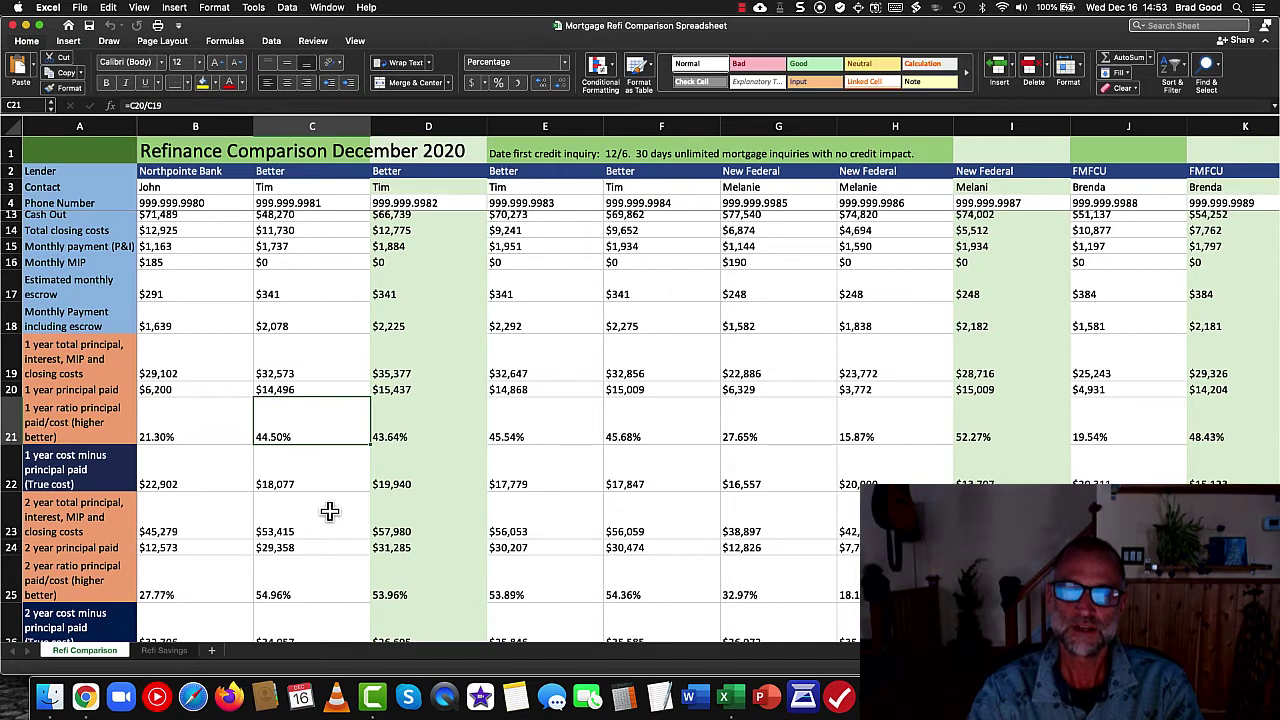
{"action": "left_click", "coordinate": [308, 480]}
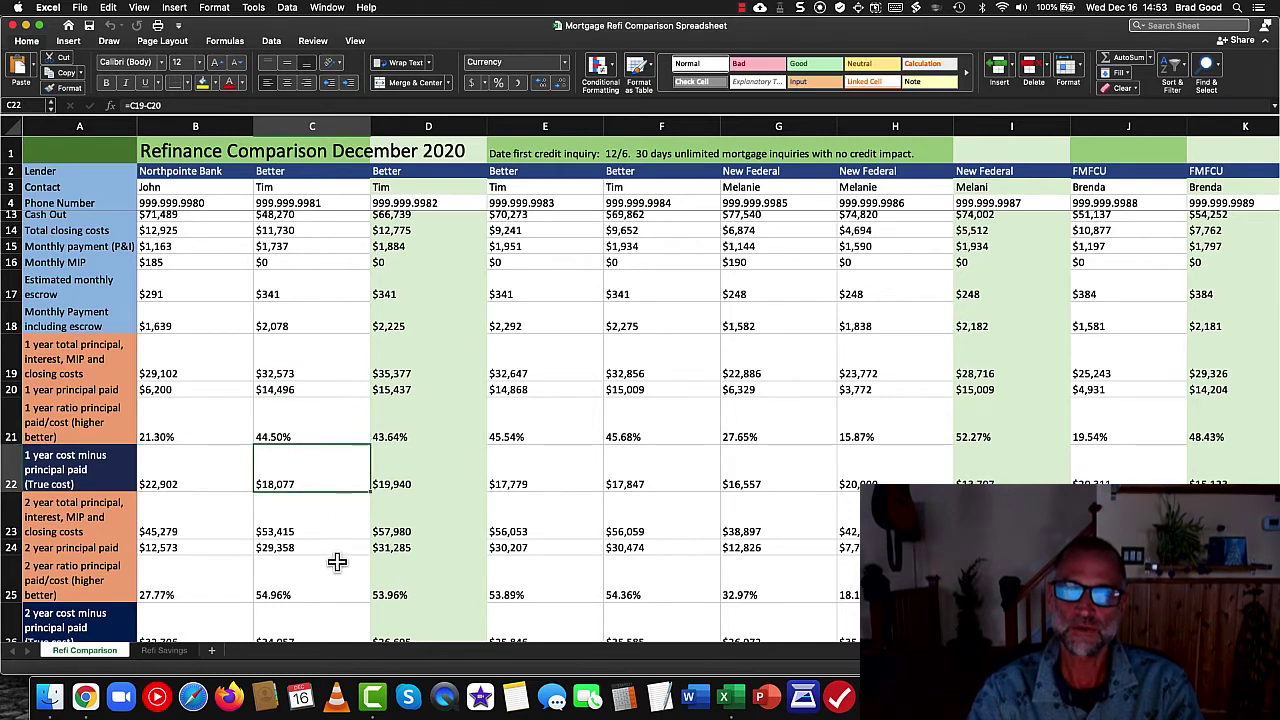
{"action": "scroll", "coordinate": [344, 525], "scroll_direction": "down", "scroll_amount": 1}
{"action": "scroll", "coordinate": [344, 525], "scroll_direction": "down", "scroll_amount": 5}
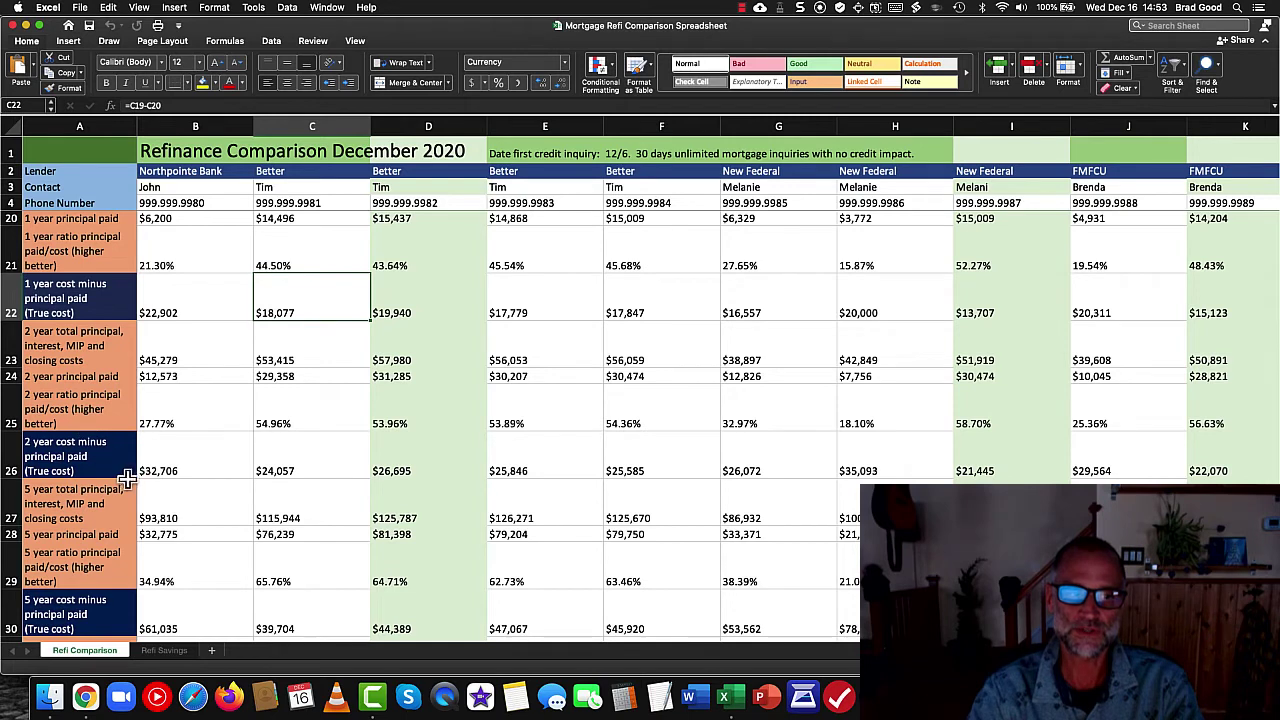
{"action": "left_click", "coordinate": [189, 312]}
{"action": "left_click", "coordinate": [219, 456]}
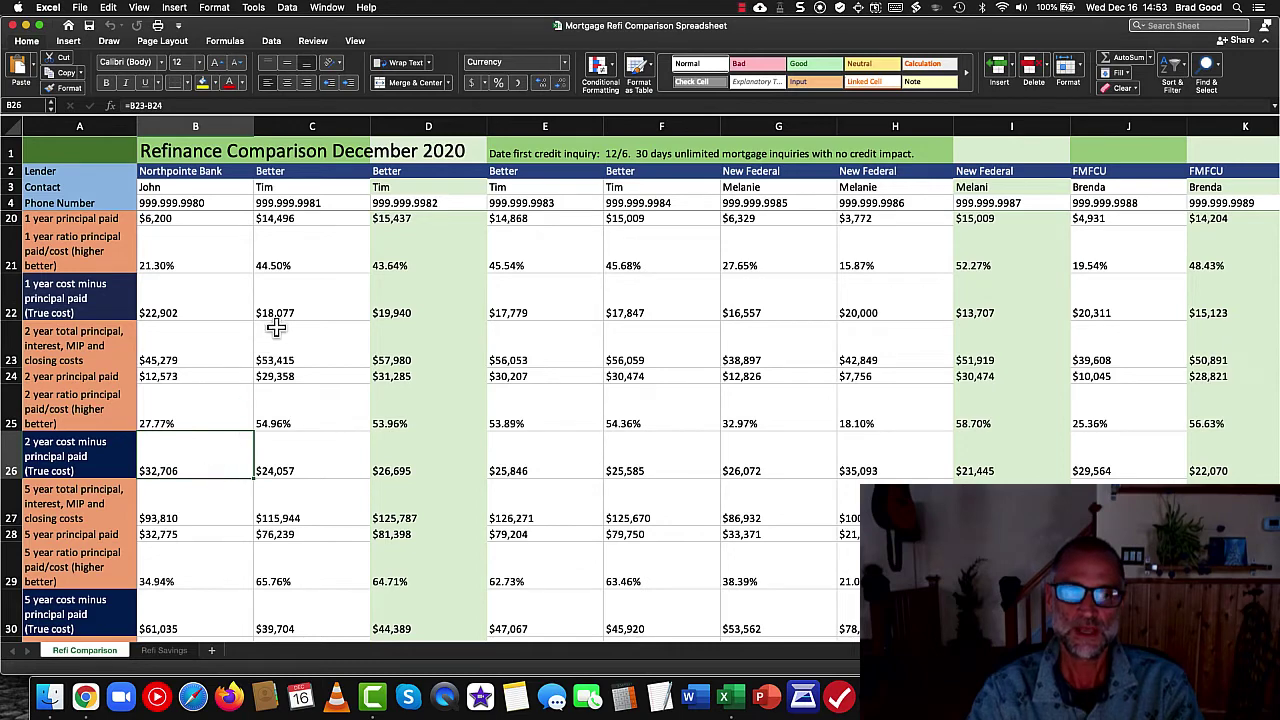
{"action": "scroll", "coordinate": [273, 467], "scroll_direction": "down", "scroll_amount": 1}
{"action": "scroll", "coordinate": [273, 467], "scroll_direction": "down", "scroll_amount": 5}
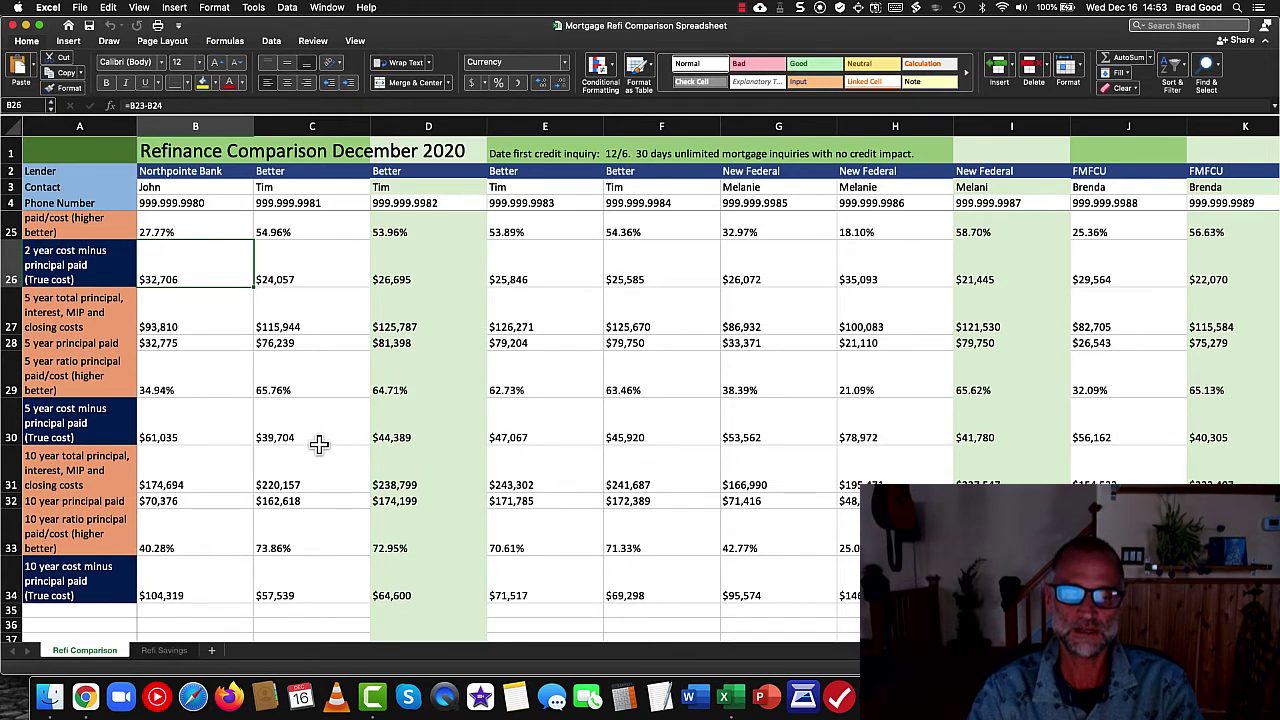
{"action": "scroll", "coordinate": [190, 590], "scroll_direction": "down", "scroll_amount": 1}
{"action": "left_click", "coordinate": [172, 547]}
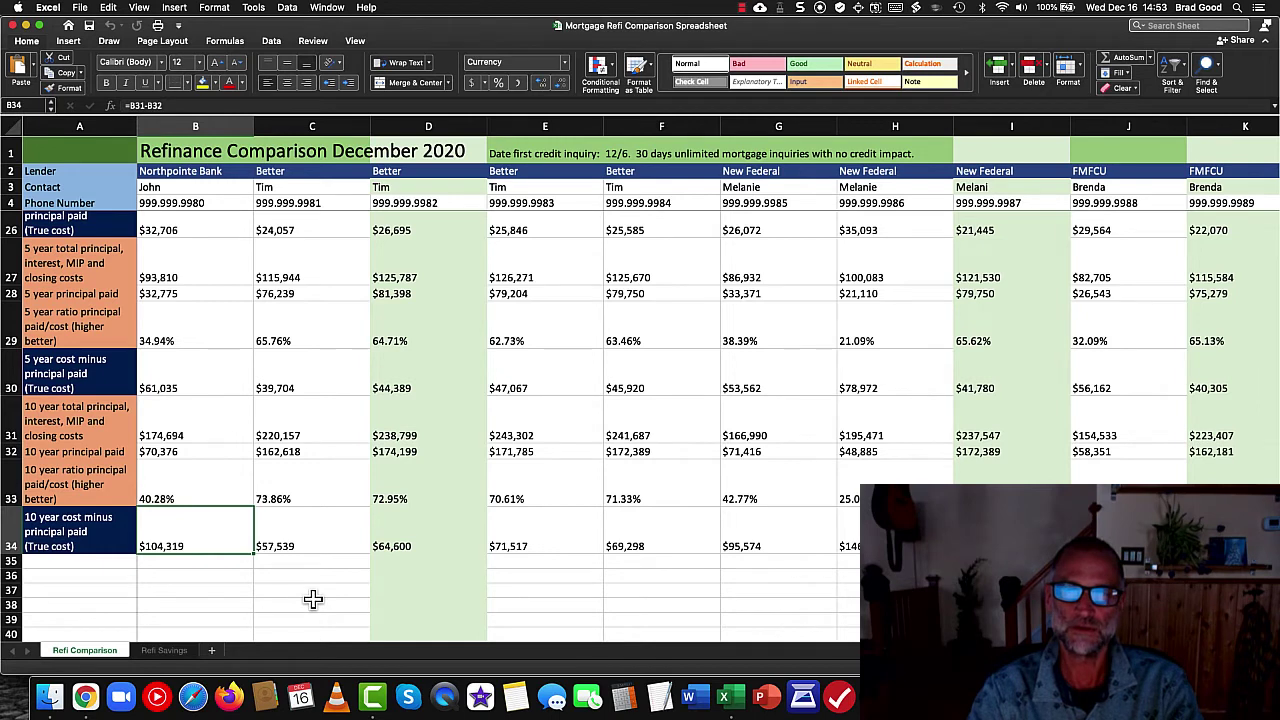
{"action": "left_click", "coordinate": [306, 540]}
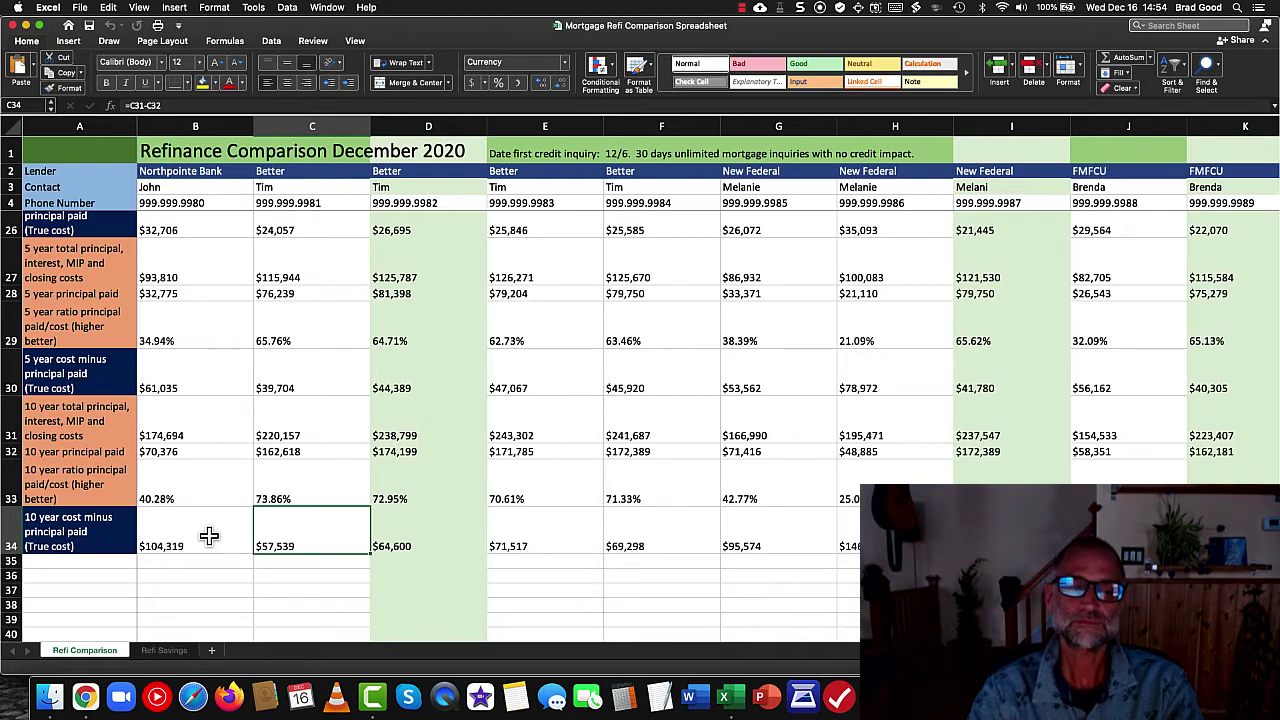
{"action": "scroll", "coordinate": [293, 479], "scroll_direction": "up", "scroll_amount": 5}
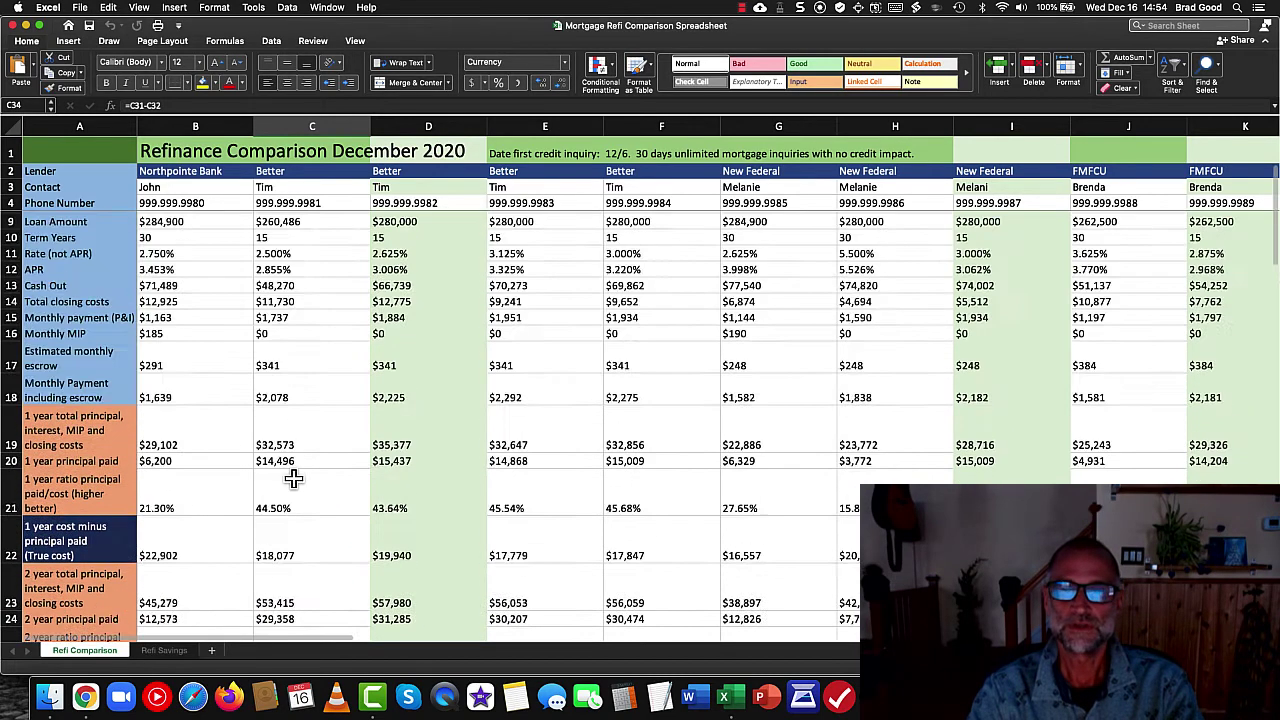
{"action": "scroll", "coordinate": [293, 479], "scroll_direction": "up", "scroll_amount": 3}
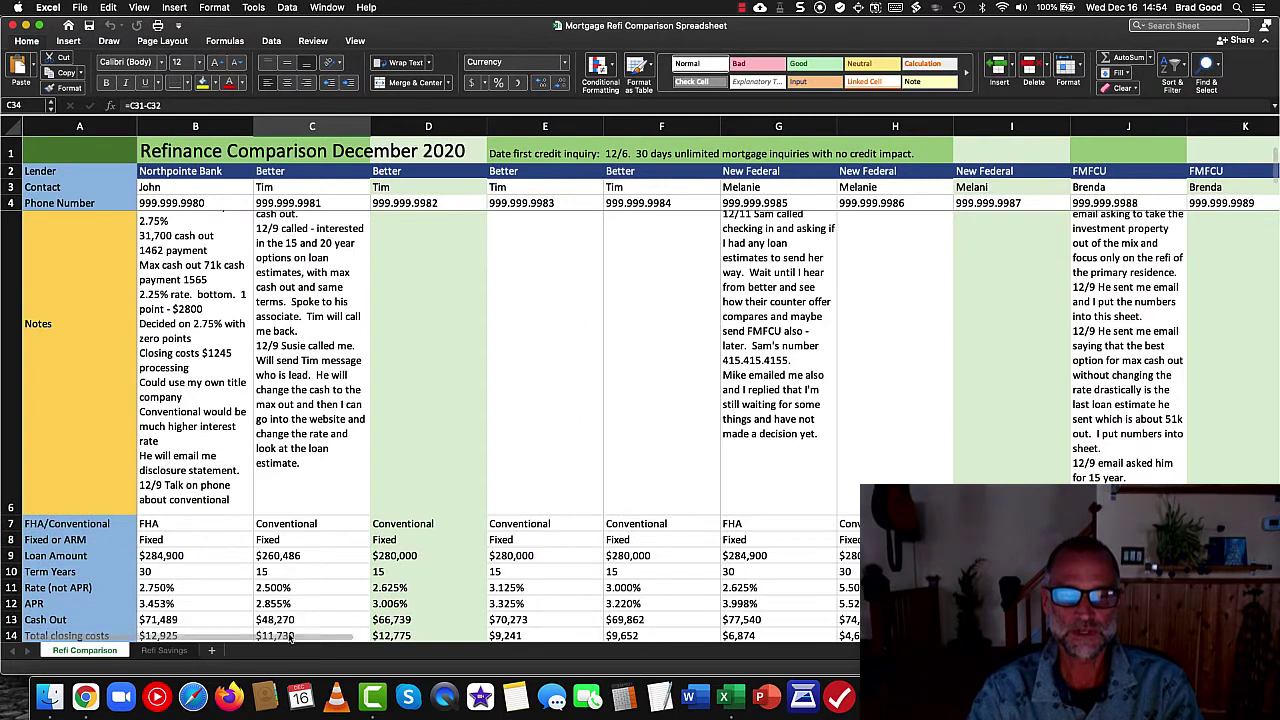
{"action": "scroll", "coordinate": [290, 638], "scroll_direction": "up", "scroll_amount": 2}
{"action": "scroll", "coordinate": [333, 641], "scroll_direction": "right", "scroll_amount": 2}
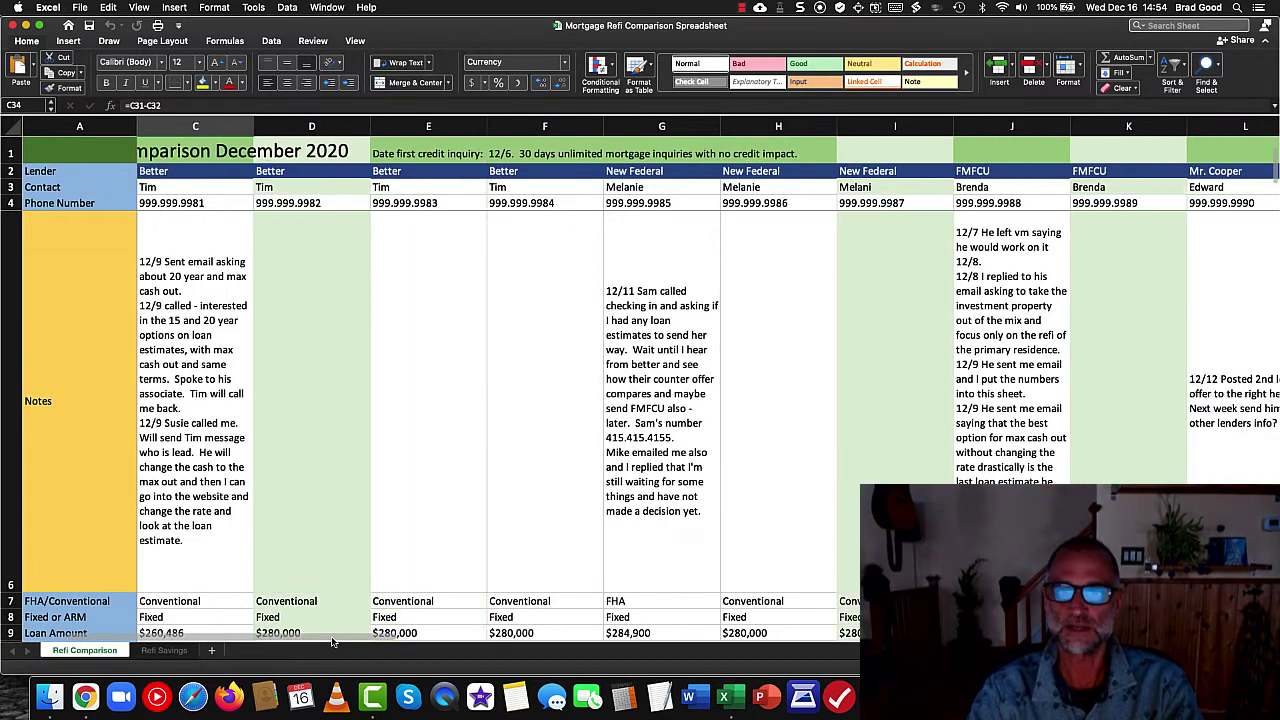
{"action": "scroll", "coordinate": [360, 641], "scroll_direction": "right", "scroll_amount": 1}
{"action": "left_click_drag", "start_coordinate": [387, 641], "coordinate": [461, 636]}
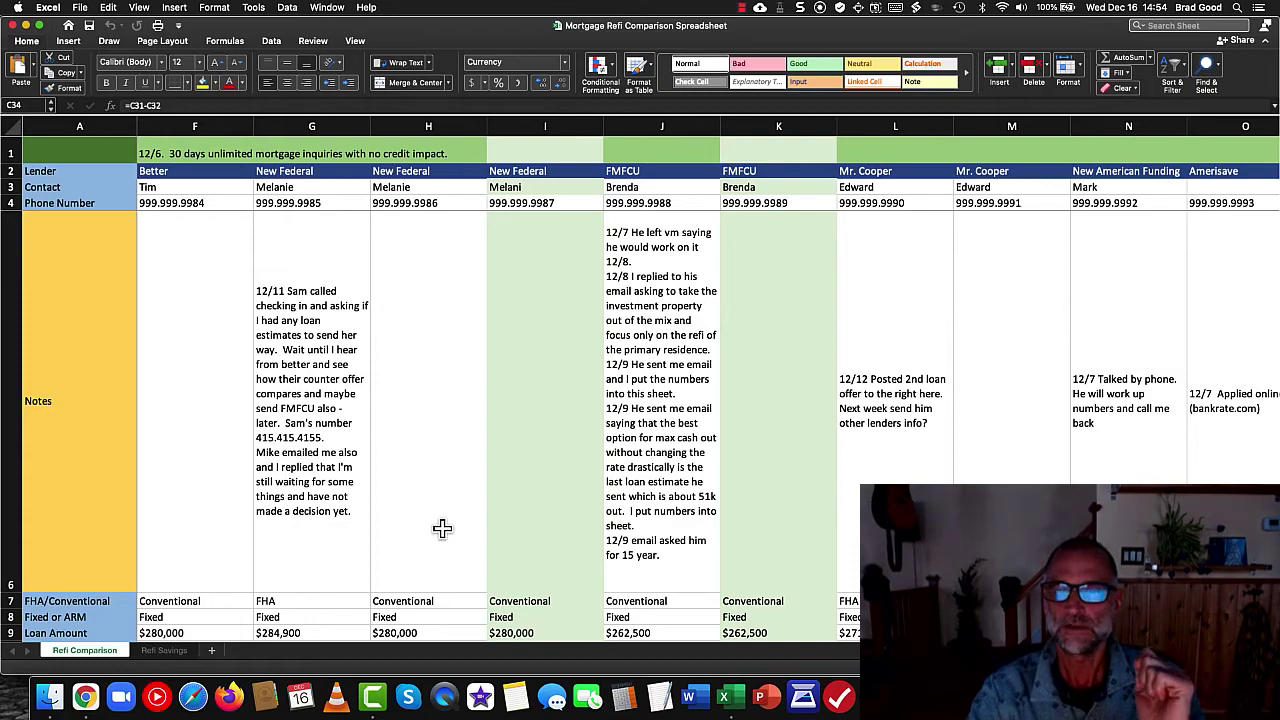
{"action": "scroll", "coordinate": [446, 528], "scroll_direction": "right", "scroll_amount": 2}
{"action": "scroll", "coordinate": [446, 528], "scroll_direction": "down", "scroll_amount": 1}
{"action": "scroll", "coordinate": [446, 530], "scroll_direction": "right", "scroll_amount": 5}
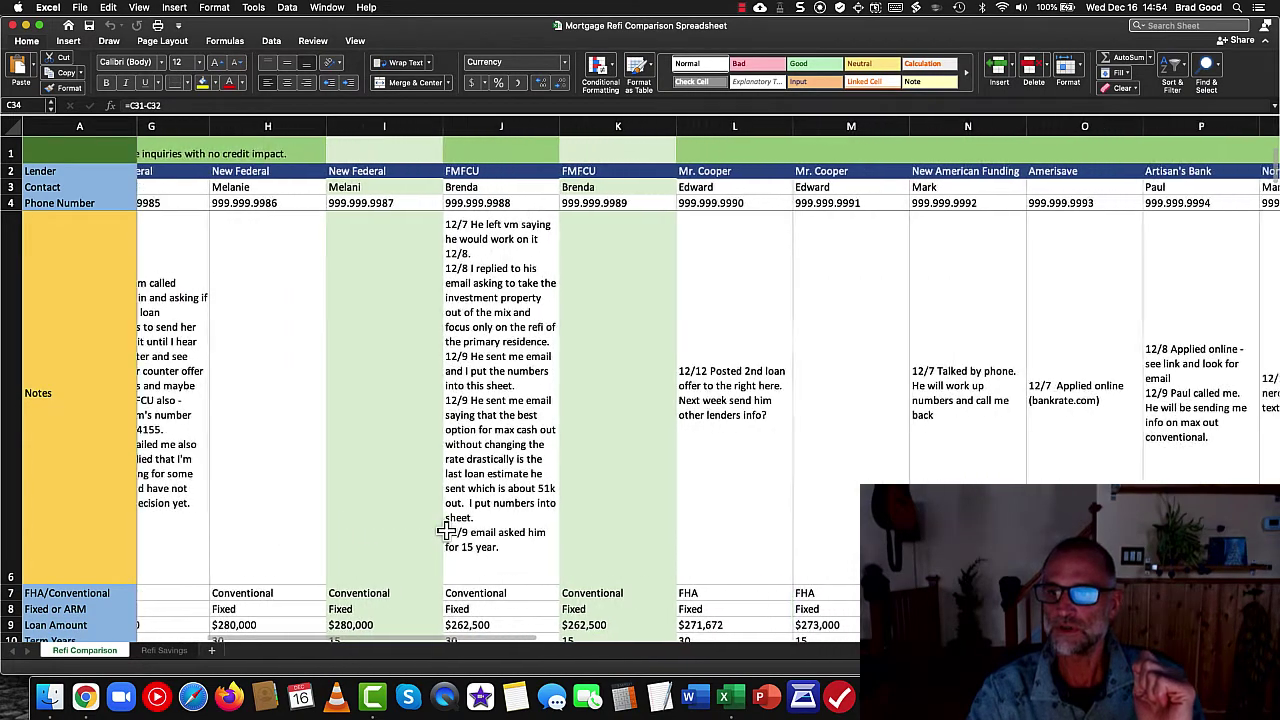
{"action": "scroll", "coordinate": [446, 530], "scroll_direction": "right", "scroll_amount": 5}
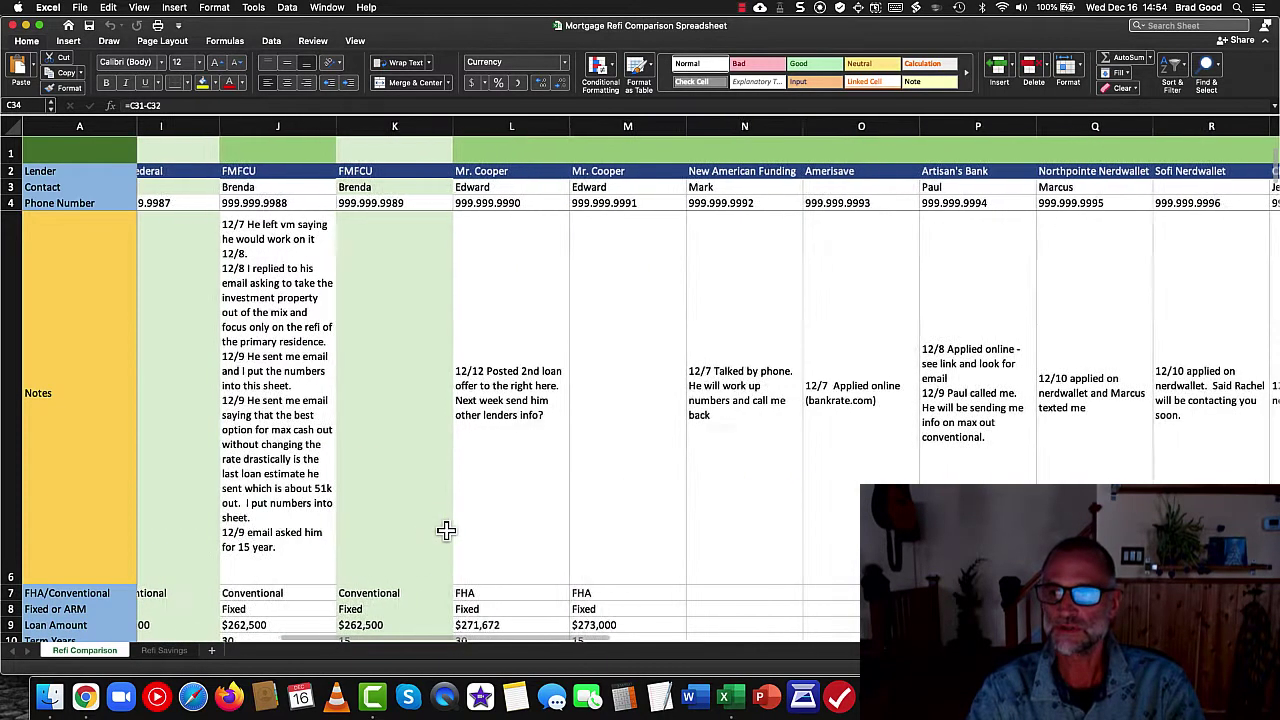
{"action": "scroll", "coordinate": [446, 530], "scroll_direction": "right", "scroll_amount": 2}
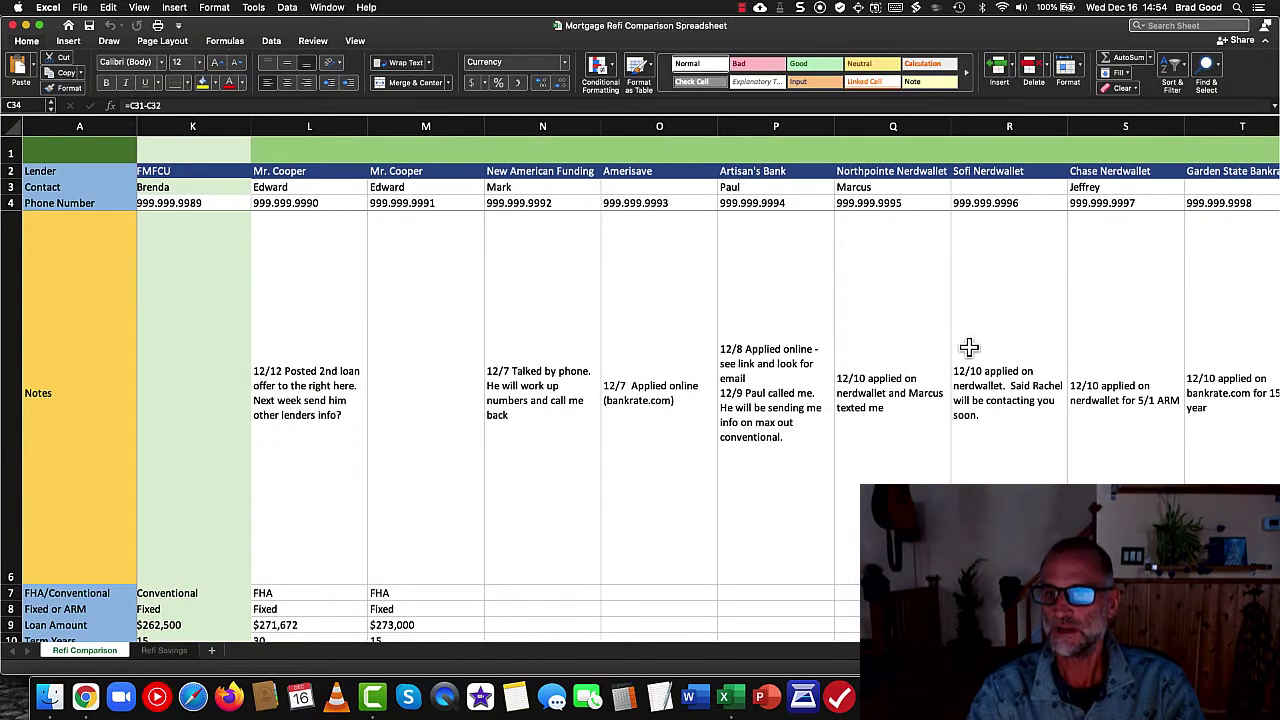
{"action": "scroll", "coordinate": [969, 347], "scroll_direction": "left", "scroll_amount": 4}
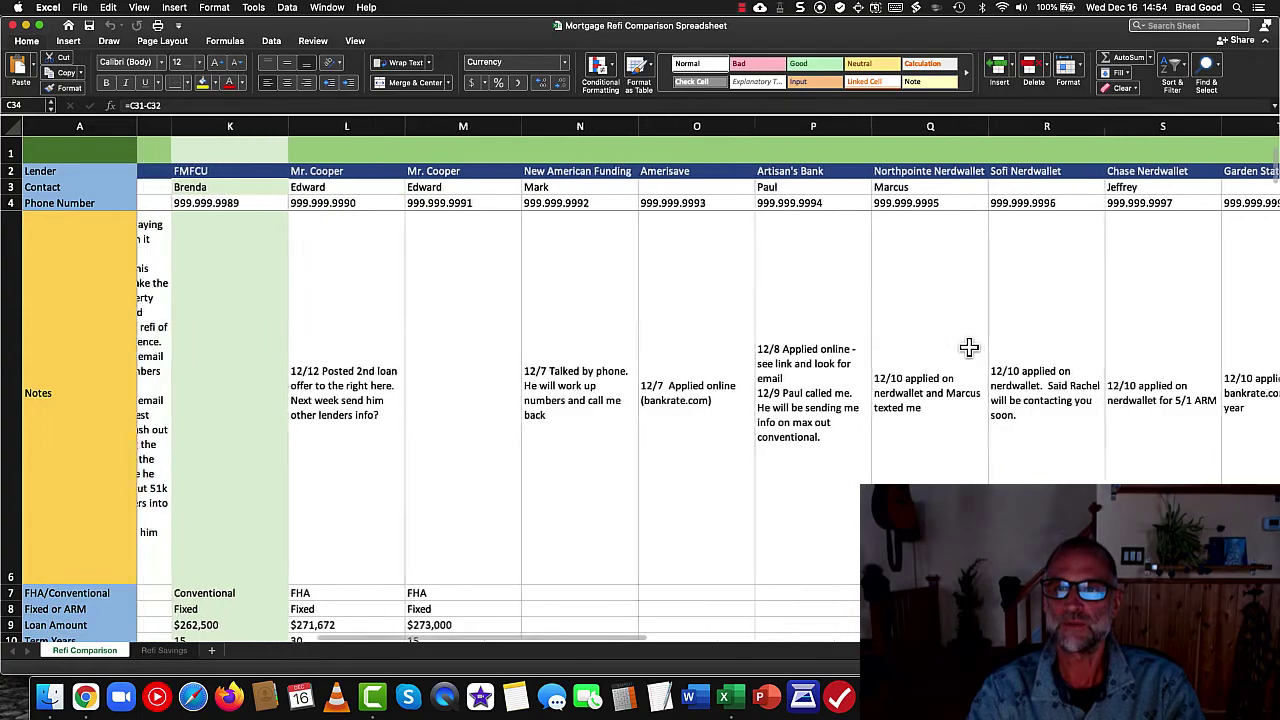
{"action": "scroll", "coordinate": [969, 347], "scroll_direction": "left", "scroll_amount": 4}
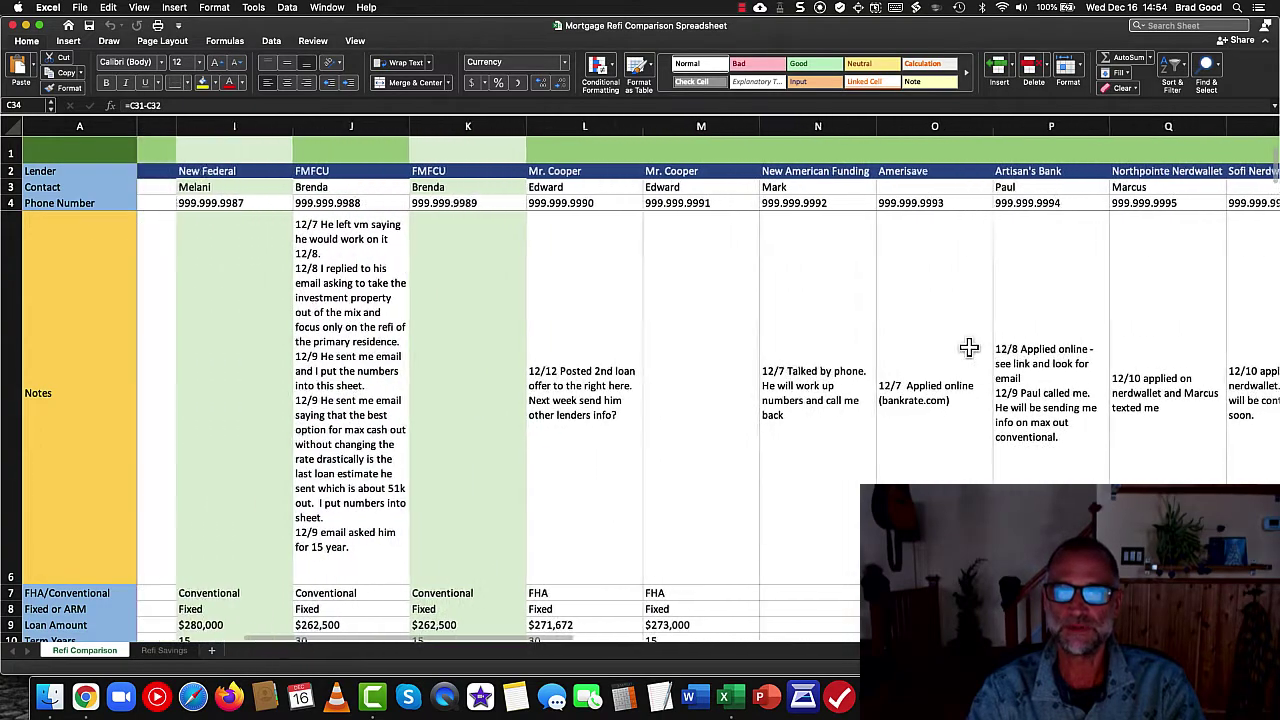
{"action": "scroll", "coordinate": [969, 347], "scroll_direction": "left", "scroll_amount": 4}
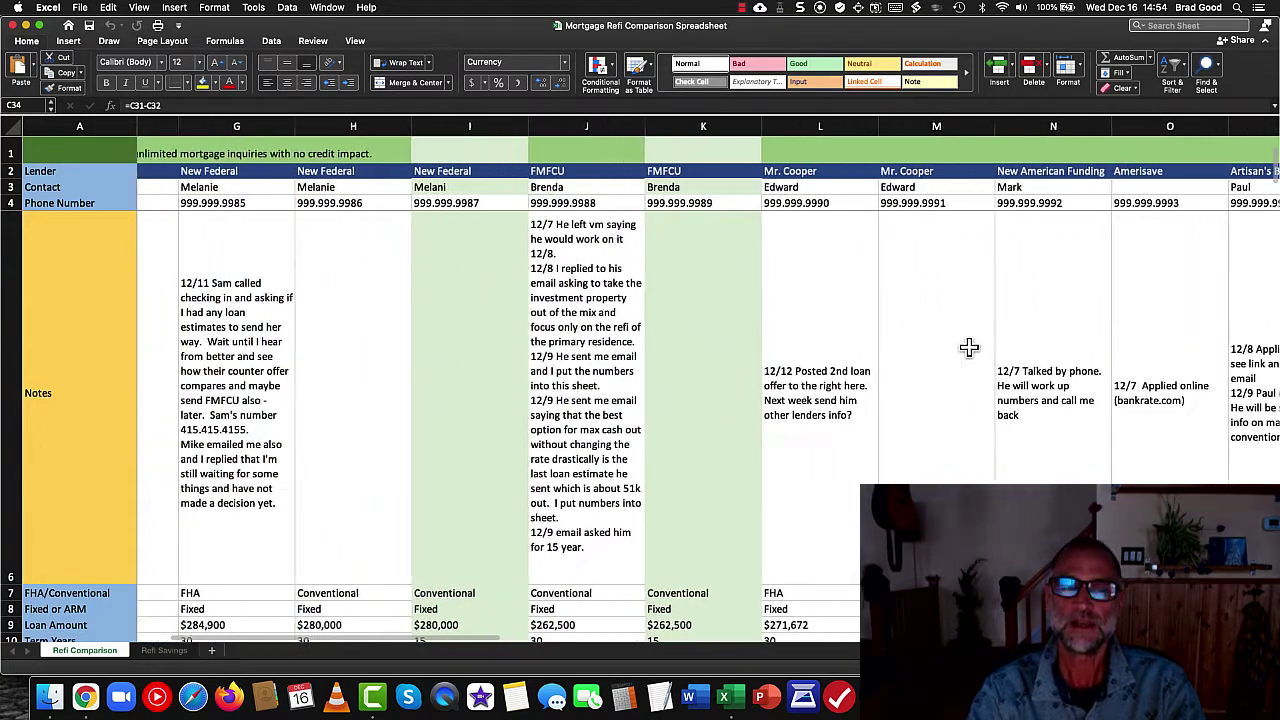
{"action": "scroll", "coordinate": [969, 347], "scroll_direction": "left", "scroll_amount": 1}
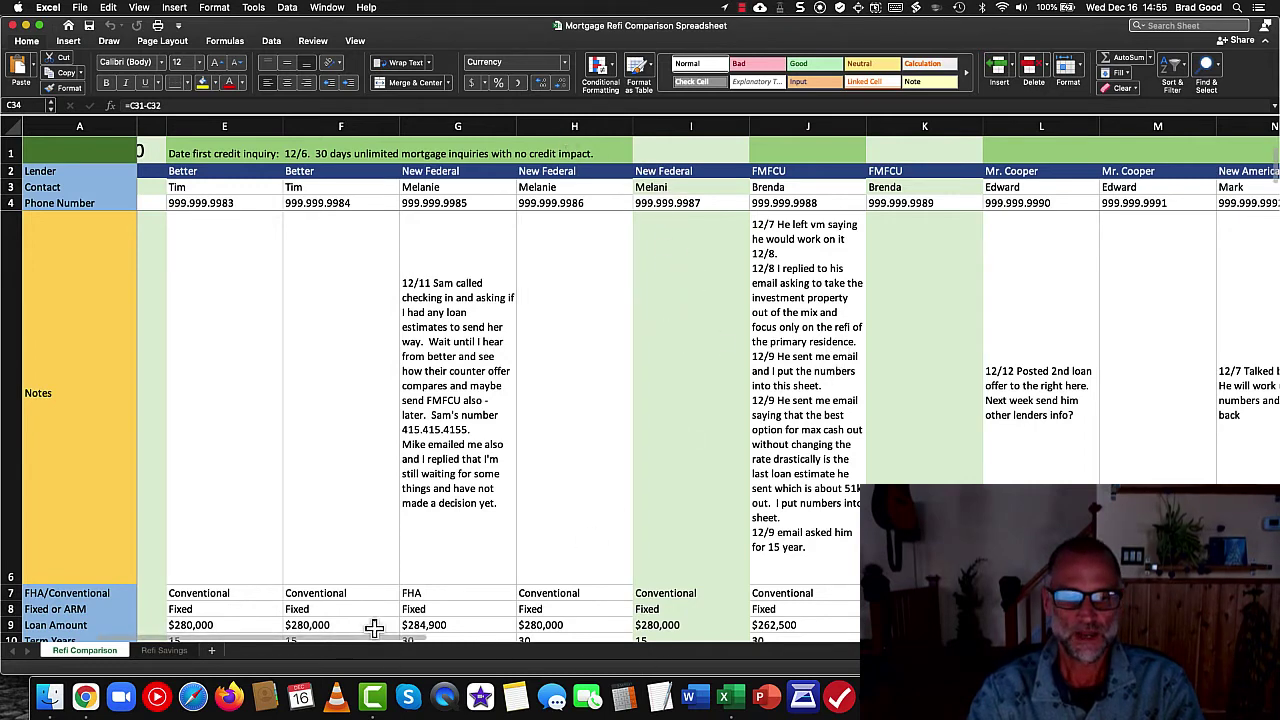
- Hide Northpointe and Better columns B:C, columns E:H, and the second FMFCU column J
{"action": "left_click_drag", "start_coordinate": [376, 640], "coordinate": [283, 645]}
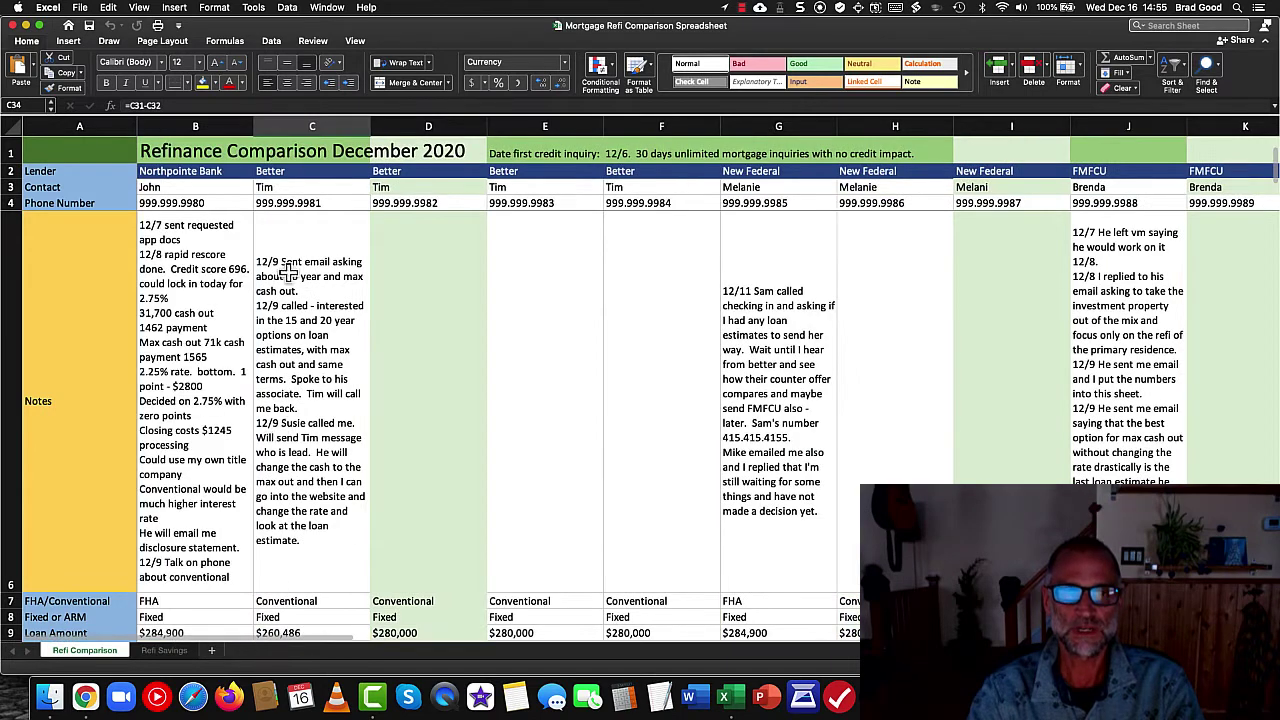
{"action": "left_click_drag", "start_coordinate": [305, 126], "coordinate": [206, 122]}
{"action": "right_click", "coordinate": [206, 122]}
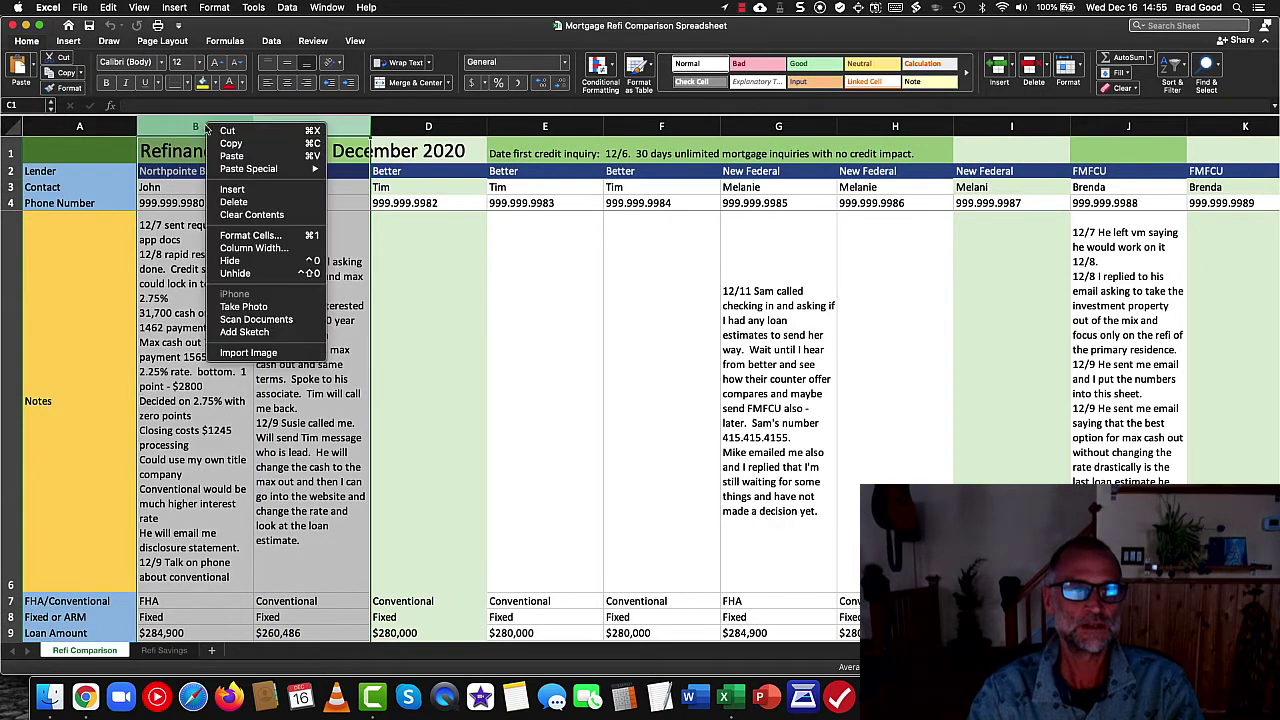
{"action": "left_click", "coordinate": [262, 262]}
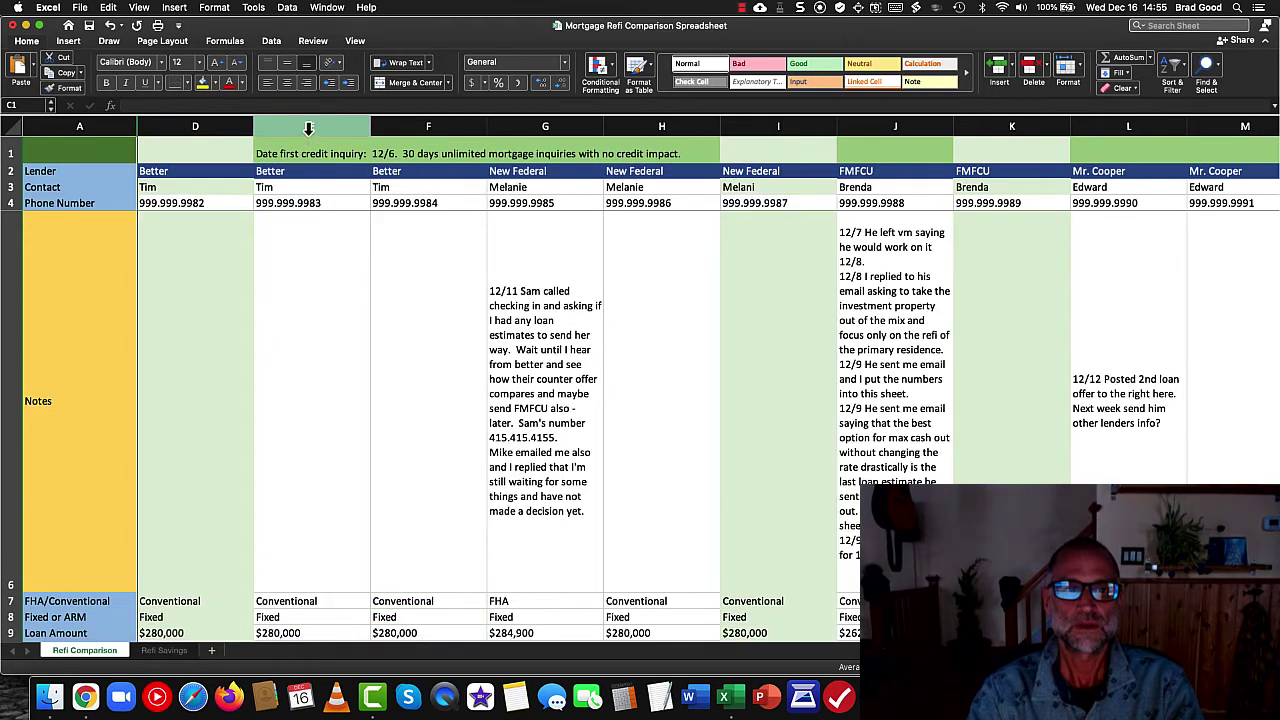
{"action": "left_click_drag", "start_coordinate": [309, 128], "coordinate": [650, 126]}
{"action": "right_click", "coordinate": [640, 128]}
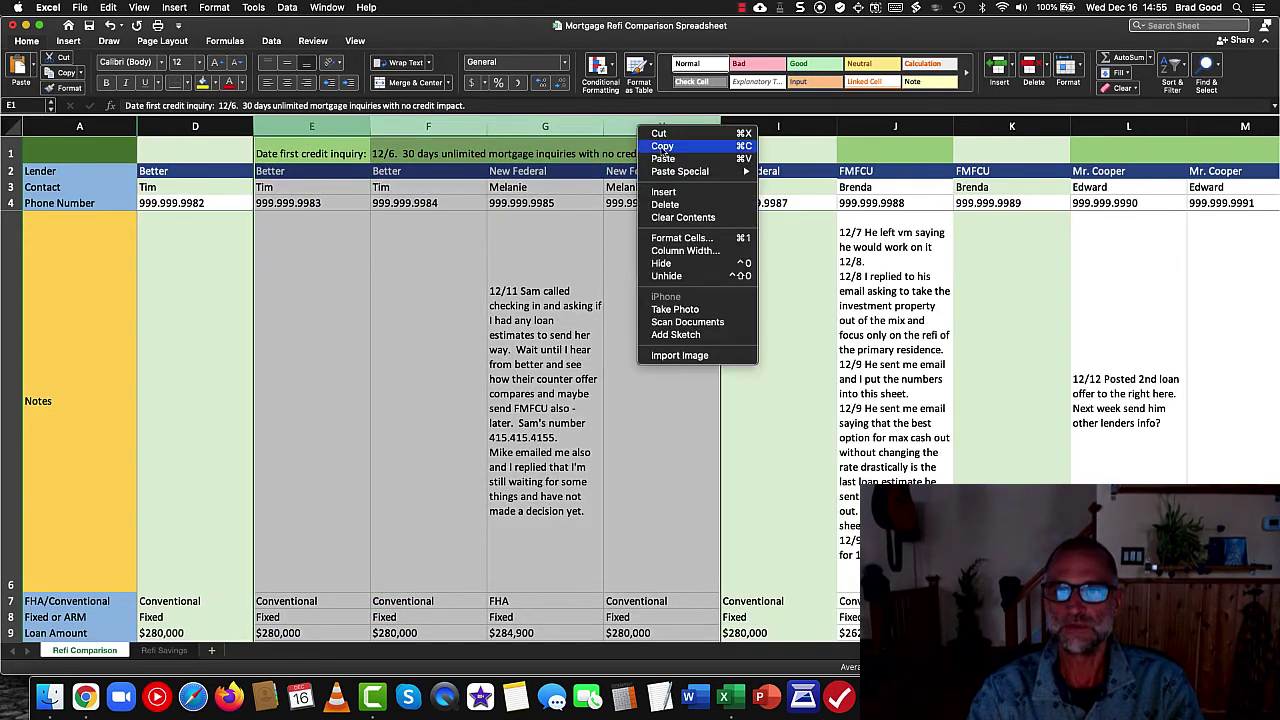
{"action": "left_click", "coordinate": [684, 264]}
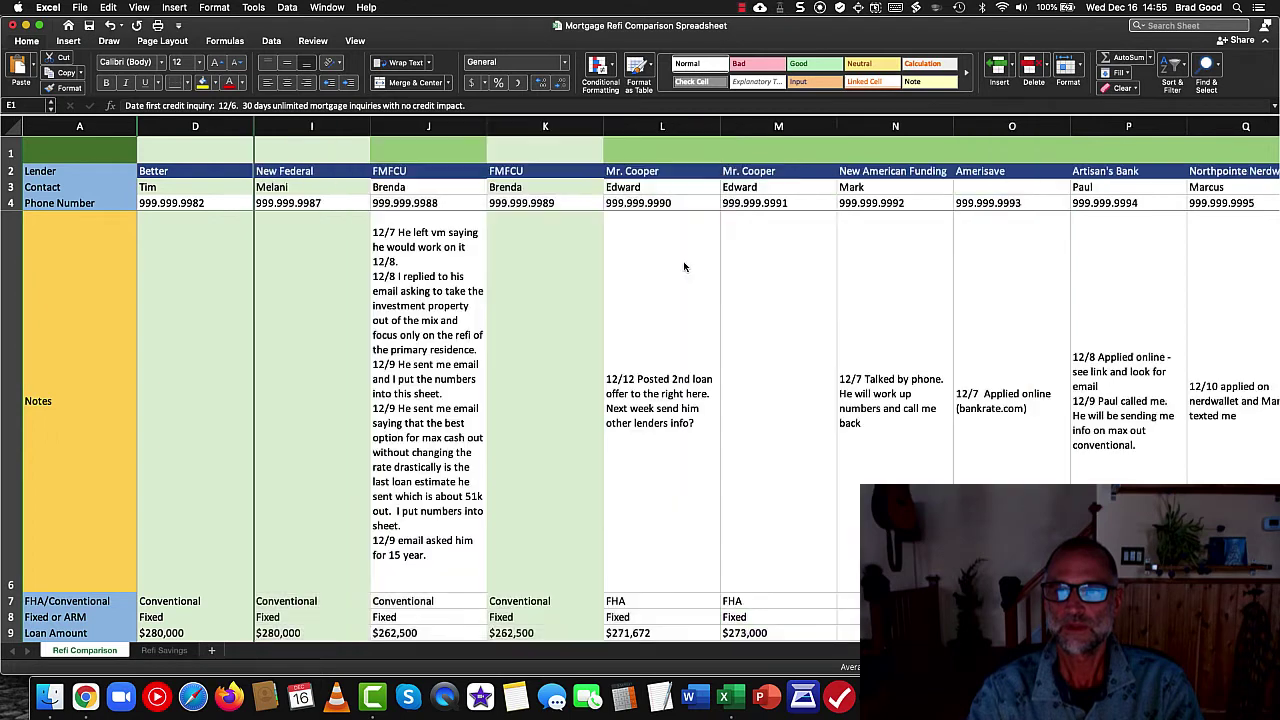
{"action": "right_click", "coordinate": [429, 117]}
{"action": "left_click", "coordinate": [491, 254]}
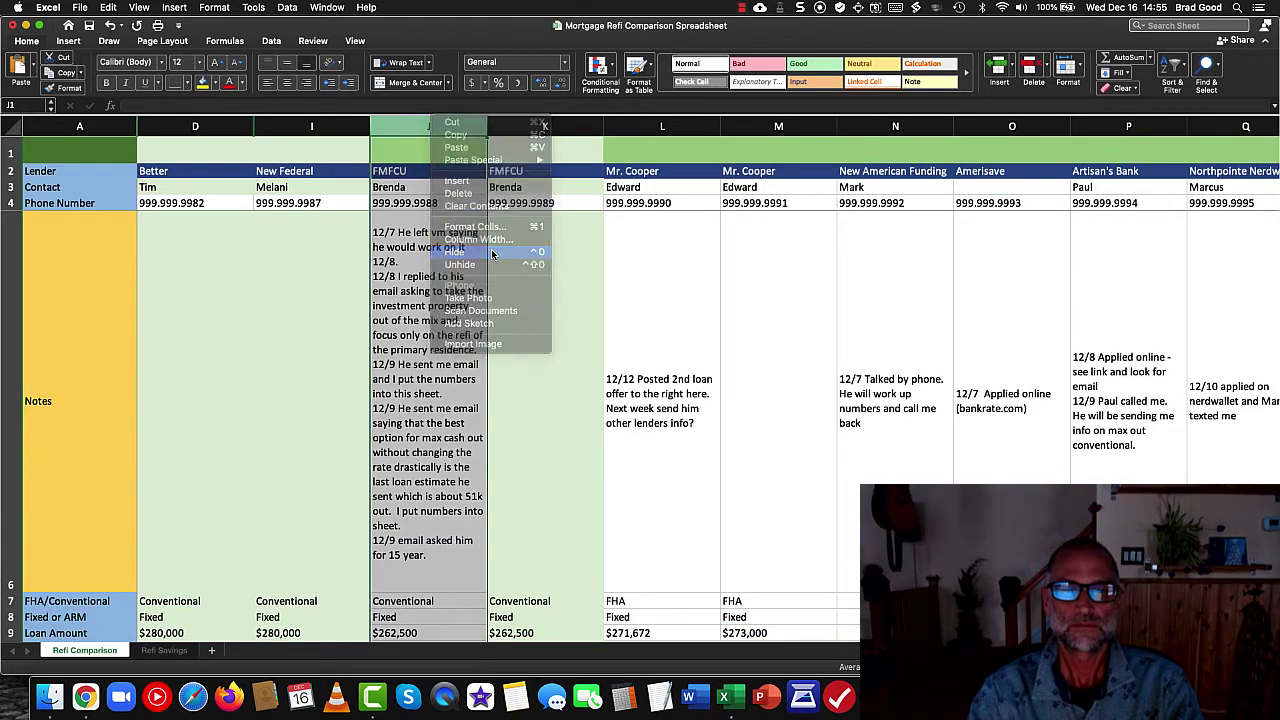
{"action": "scroll", "coordinate": [405, 300], "scroll_direction": "up", "scroll_amount": 1}
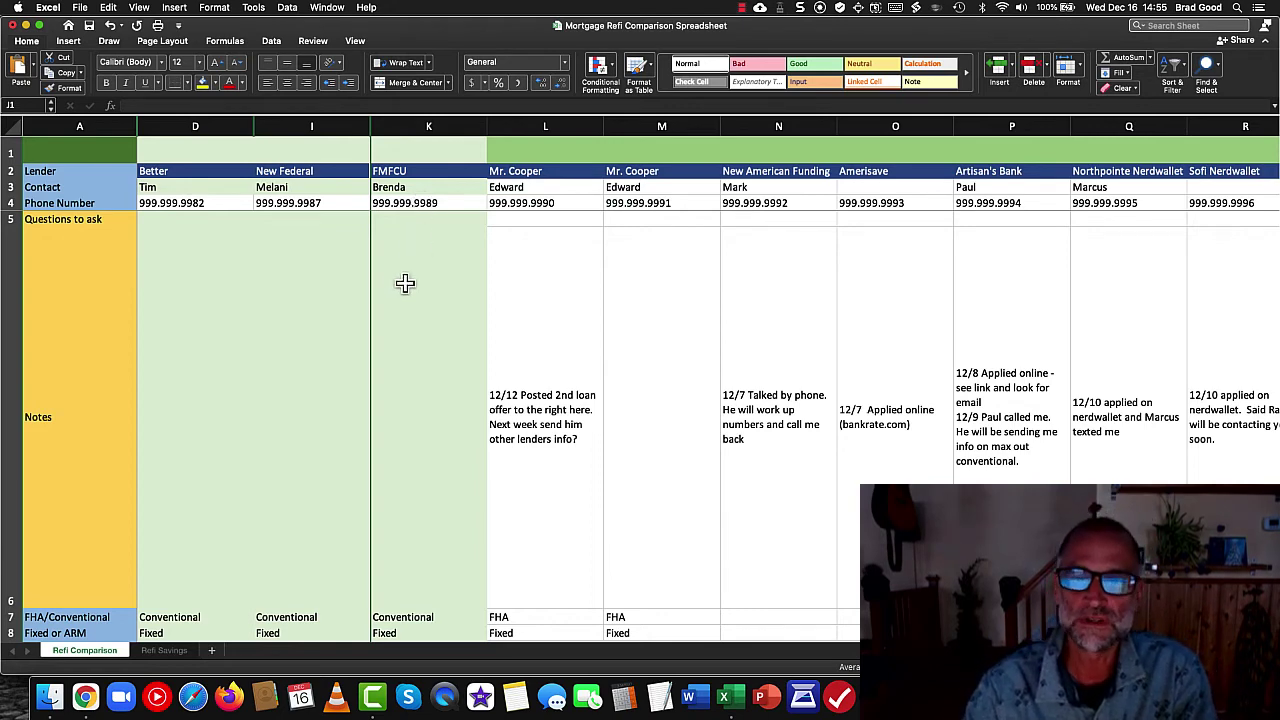
{"action": "scroll", "coordinate": [403, 309], "scroll_direction": "down", "scroll_amount": 2}
{"action": "scroll", "coordinate": [380, 312], "scroll_direction": "down", "scroll_amount": 6}
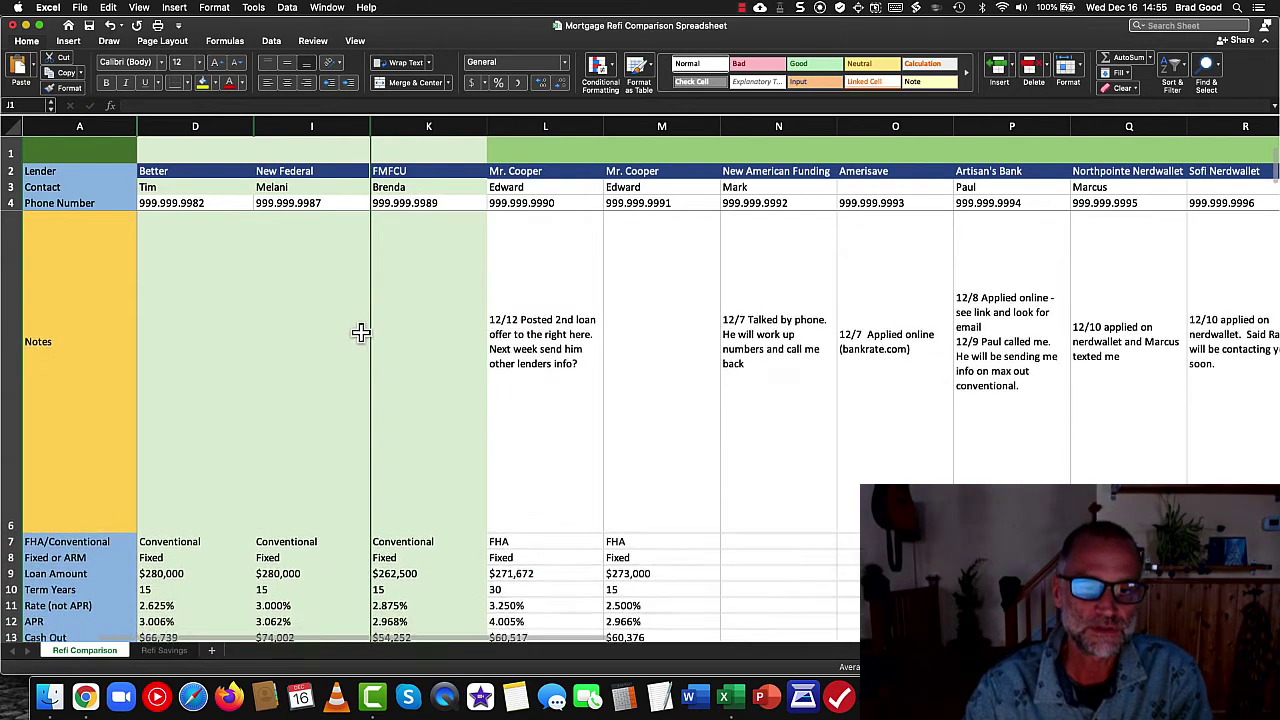
{"action": "scroll", "coordinate": [346, 340], "scroll_direction": "down", "scroll_amount": 3}
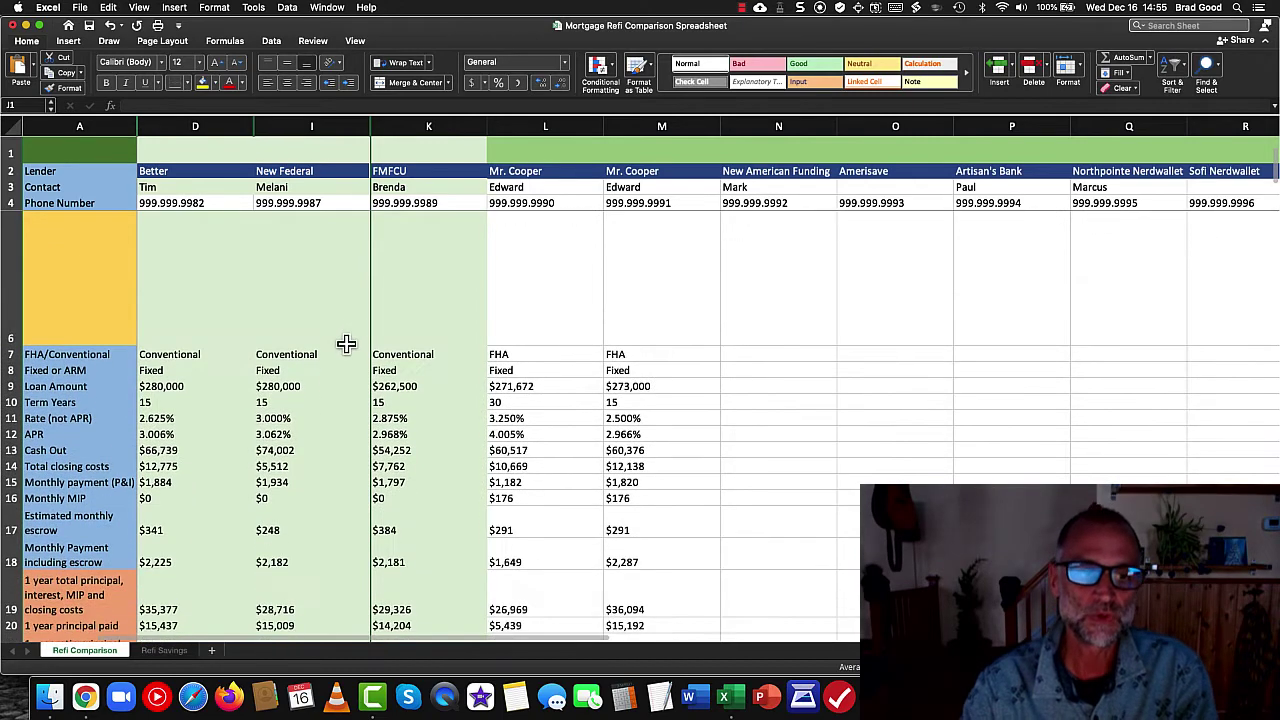
{"action": "scroll", "coordinate": [318, 345], "scroll_direction": "down", "scroll_amount": 4}
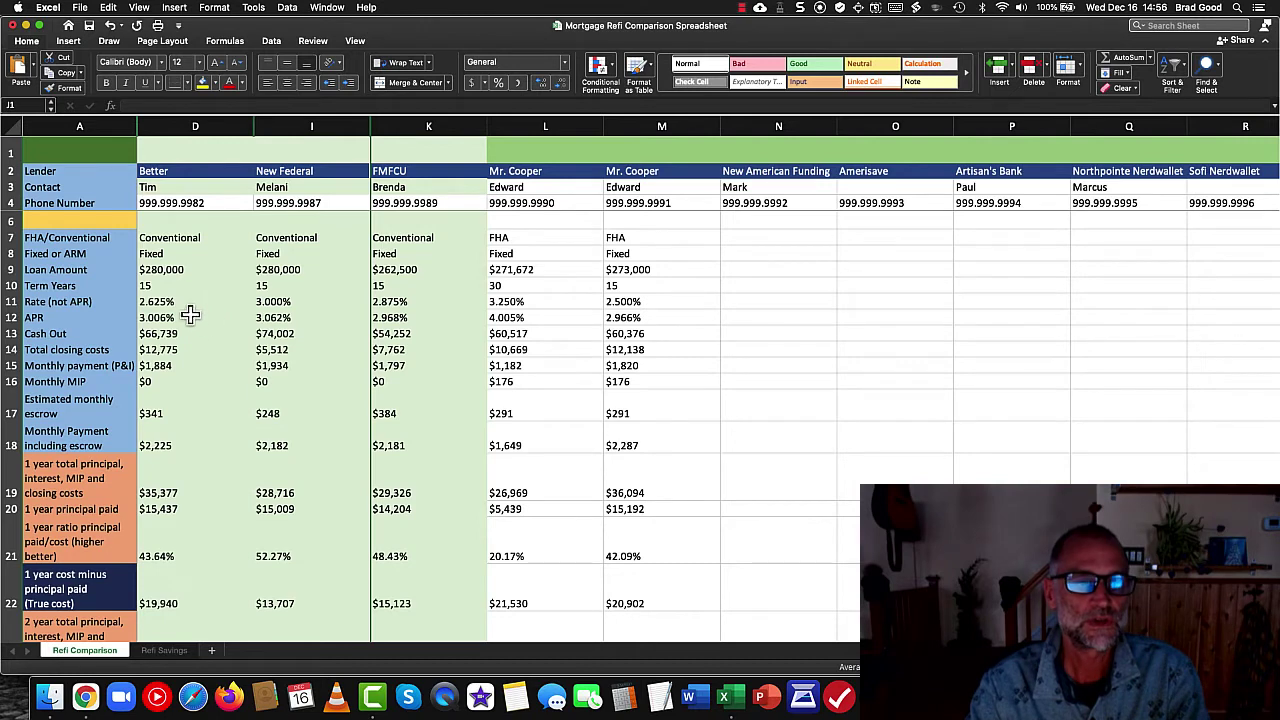
{"action": "left_click", "coordinate": [170, 270]}
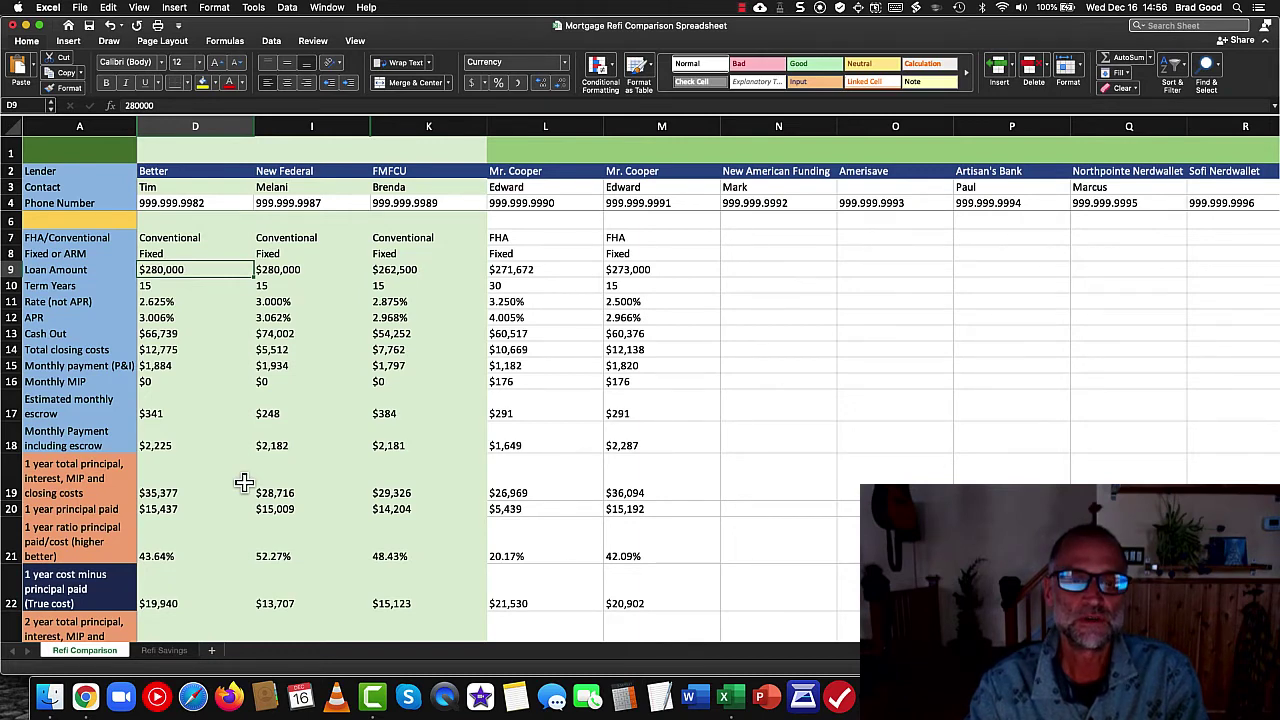
- Switch to the Refi Savings sheet and check the original primary loan amount in B4
{"action": "left_click", "coordinate": [156, 655]}
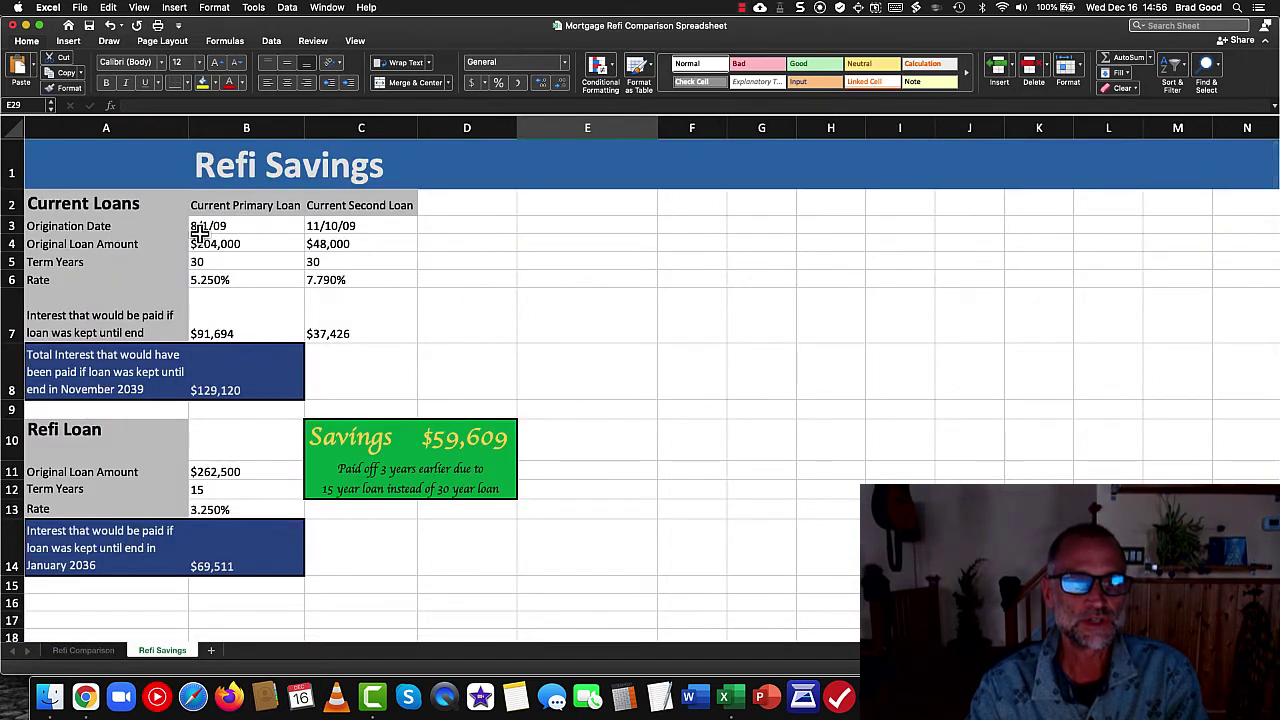
{"action": "left_click", "coordinate": [240, 245]}
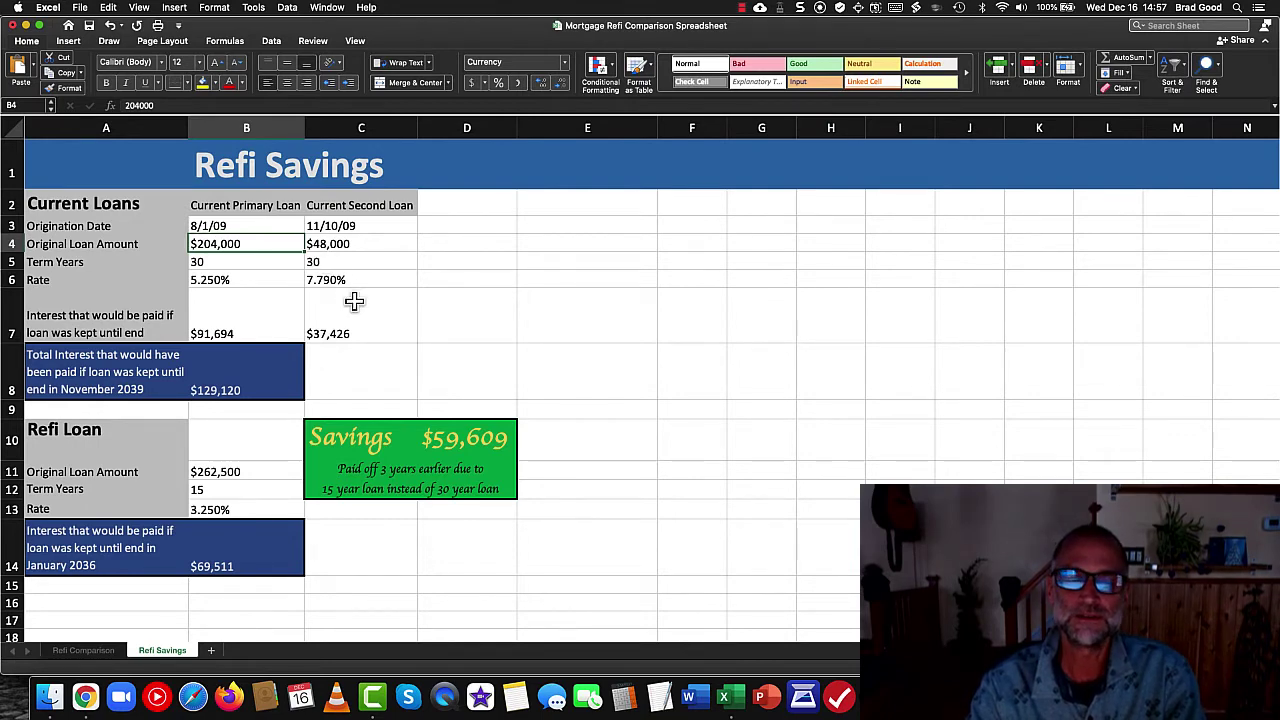
{"action": "left_click", "coordinate": [84, 651]}
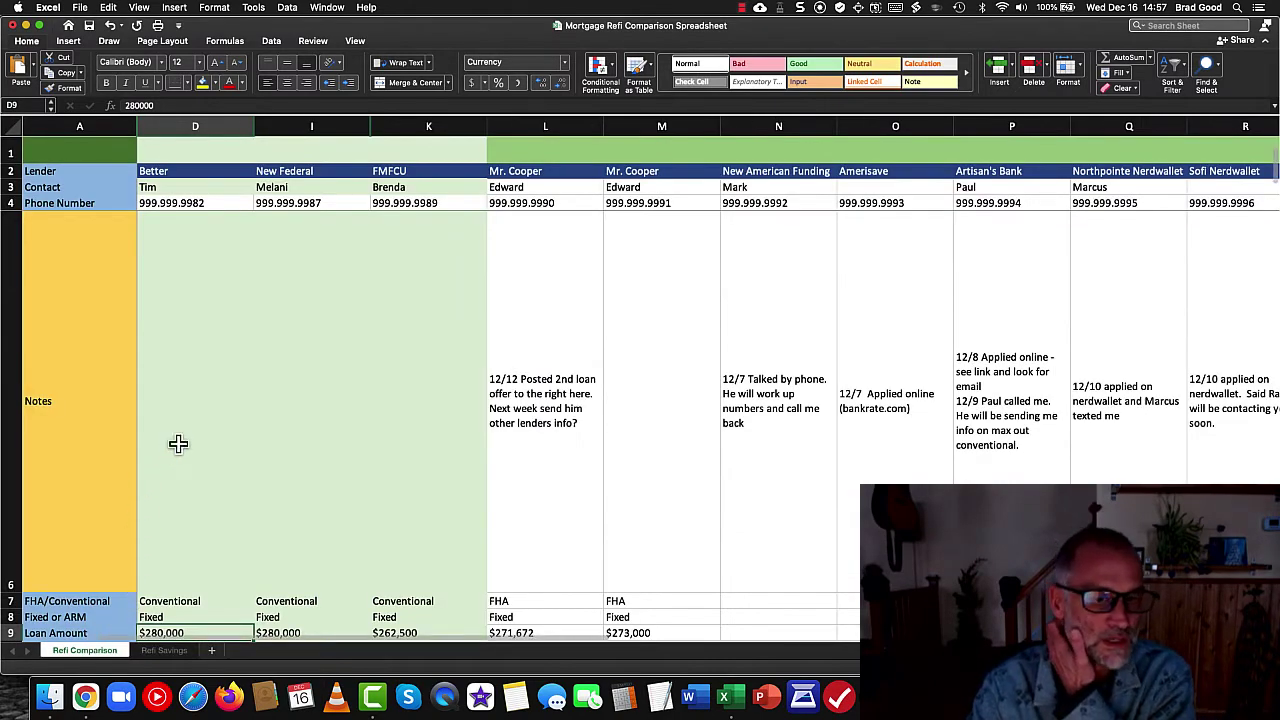
{"action": "scroll", "coordinate": [258, 409], "scroll_direction": "down", "scroll_amount": 10}
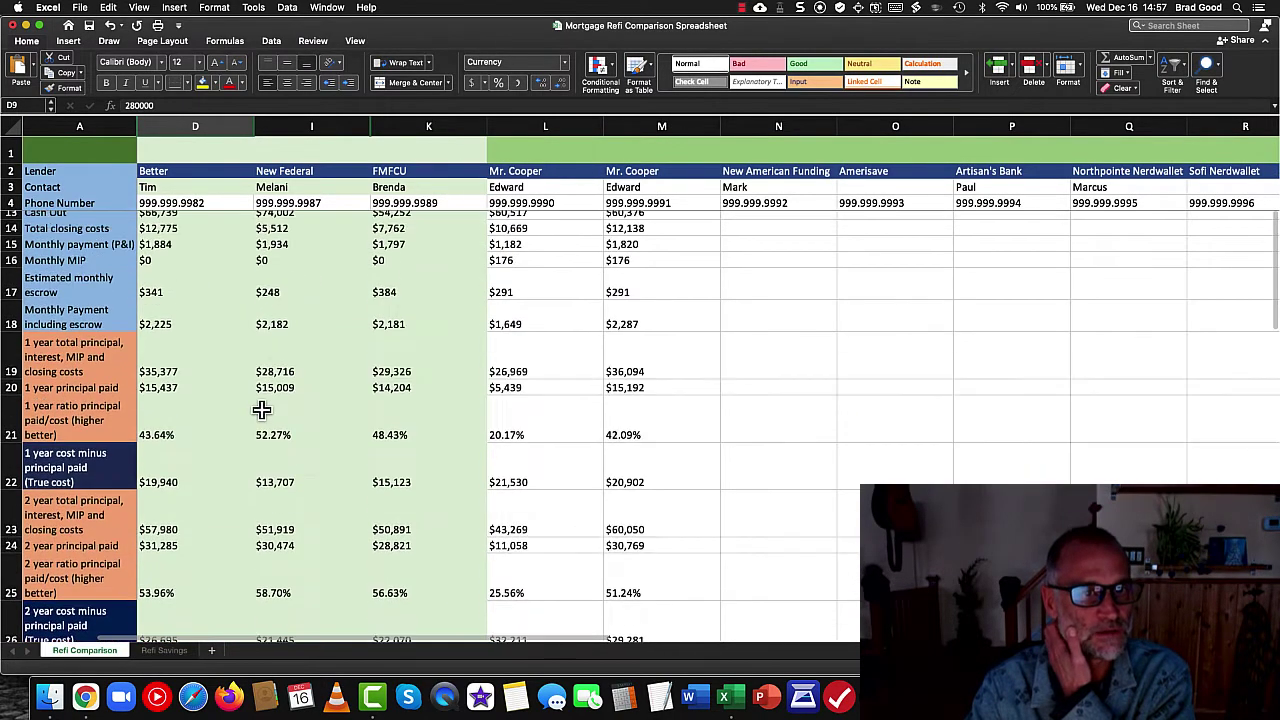
{"action": "scroll", "coordinate": [261, 409], "scroll_direction": "up", "scroll_amount": 5}
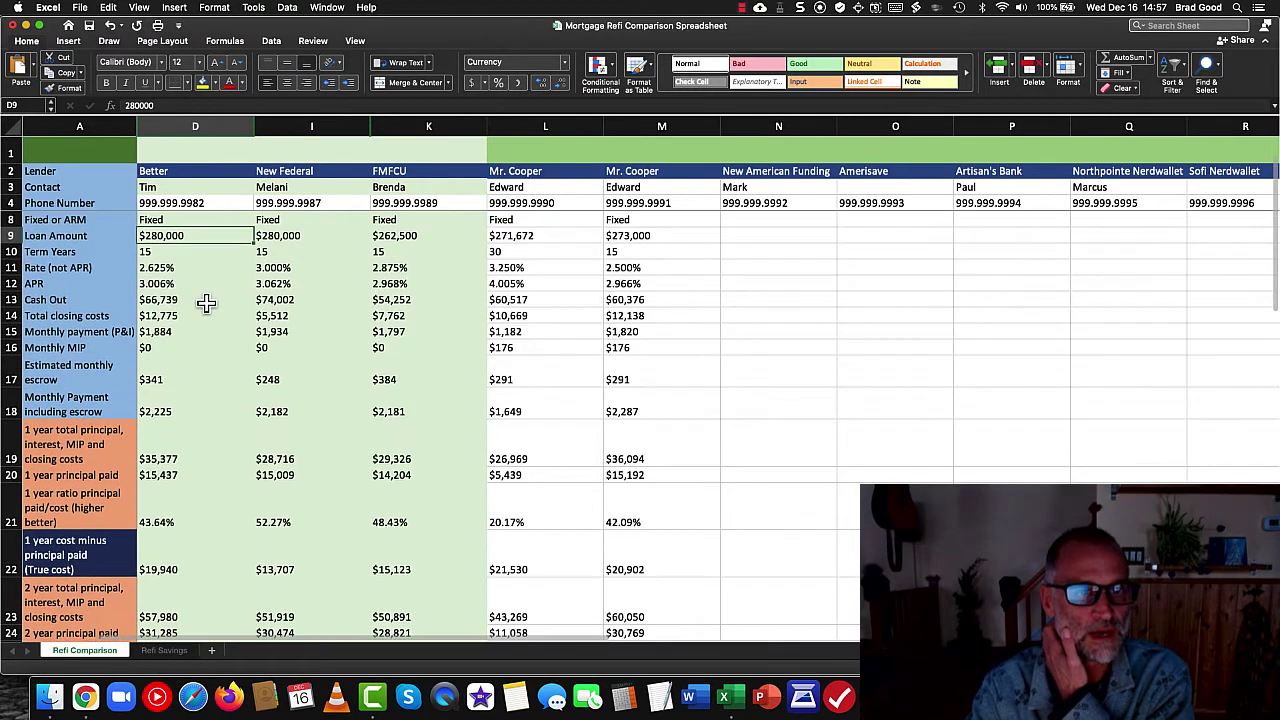
{"action": "scroll", "coordinate": [205, 303], "scroll_direction": "up", "scroll_amount": 1}
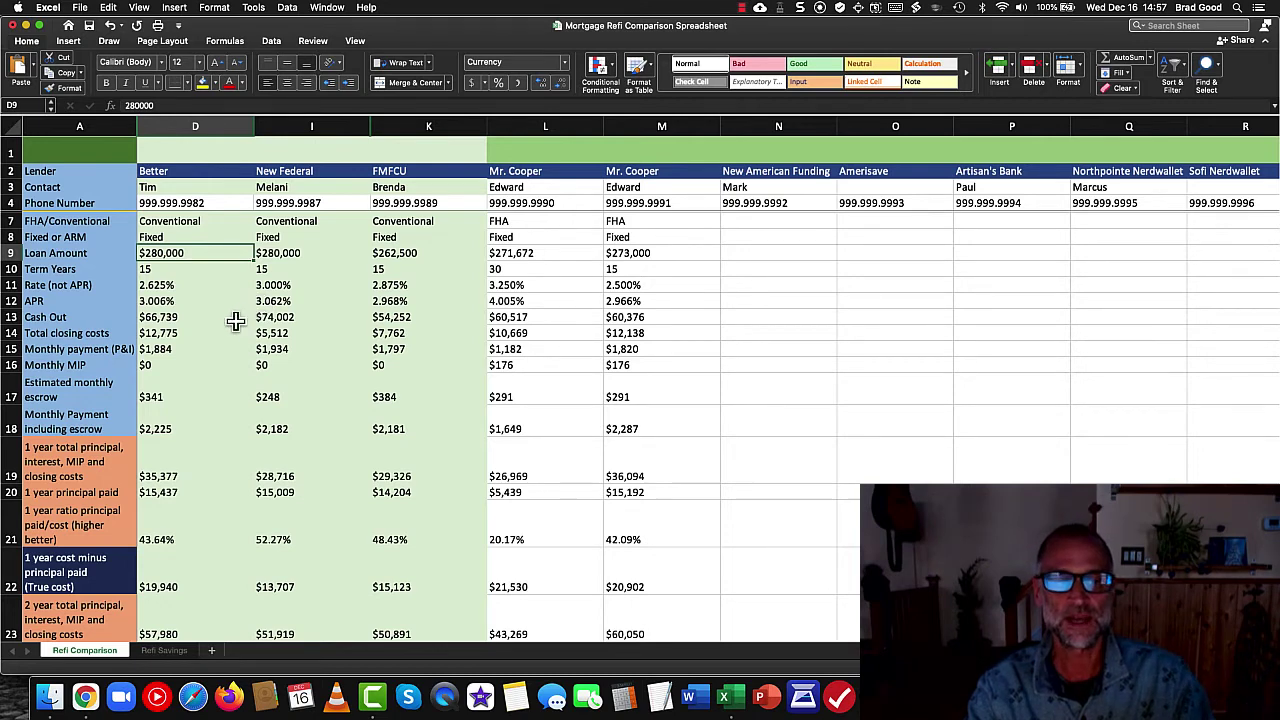
{"action": "left_click", "coordinate": [174, 319]}
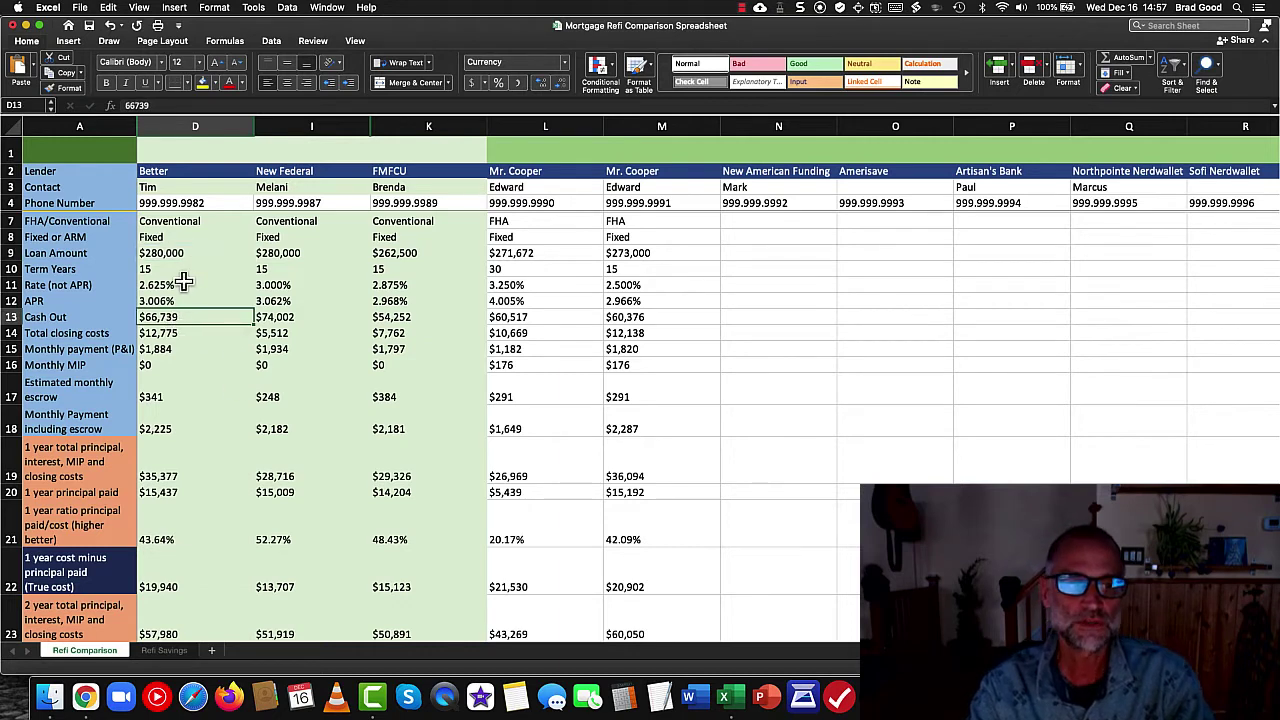
{"action": "left_click", "coordinate": [184, 284]}
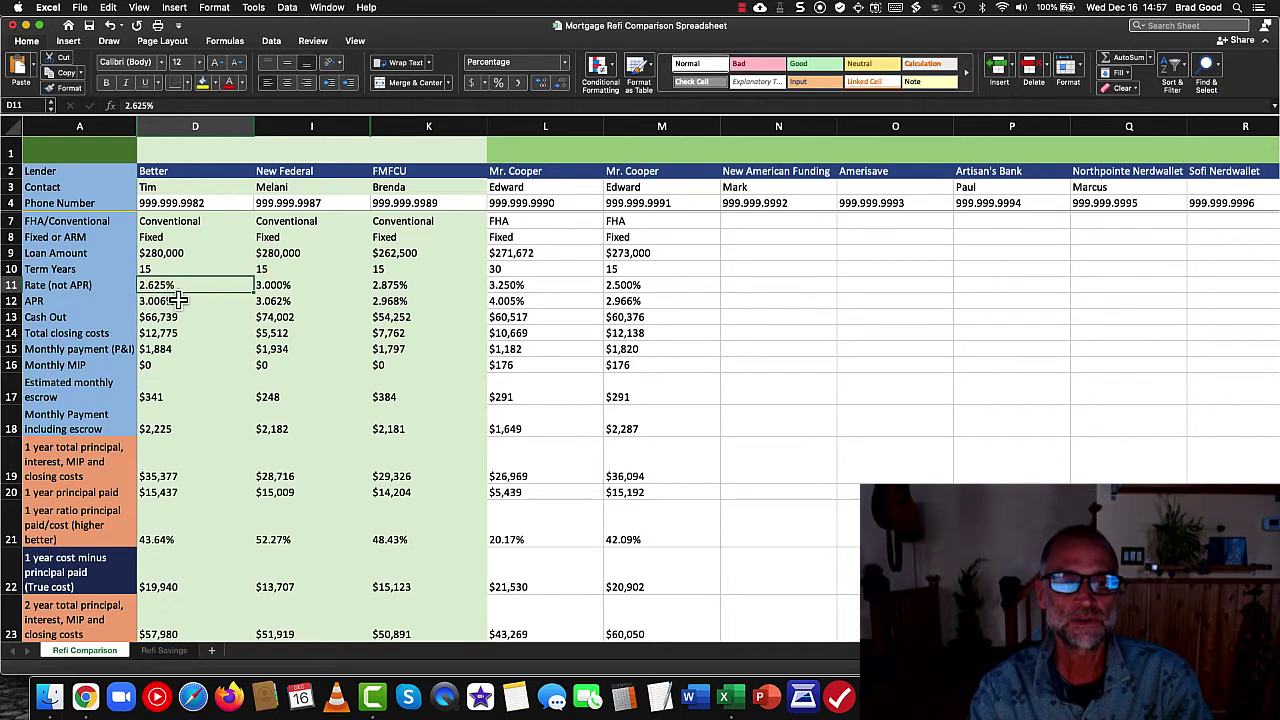
{"action": "left_click", "coordinate": [269, 290]}
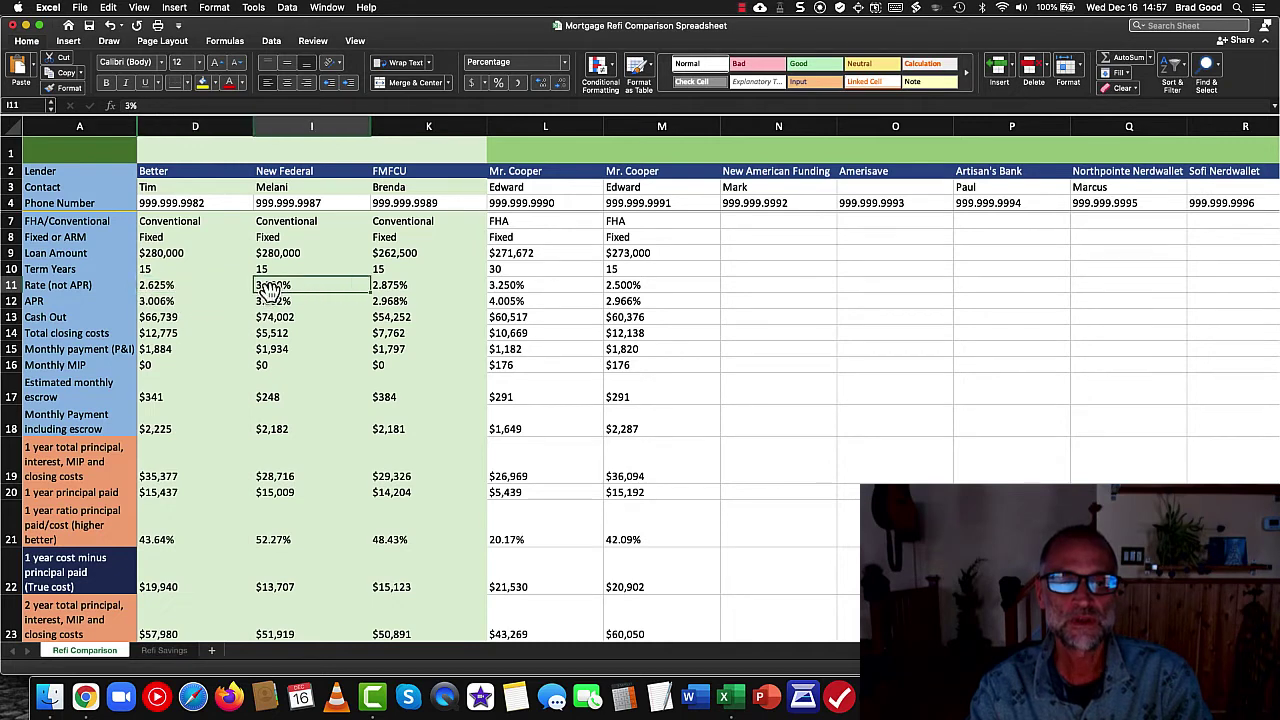
{"action": "left_click", "coordinate": [399, 300]}
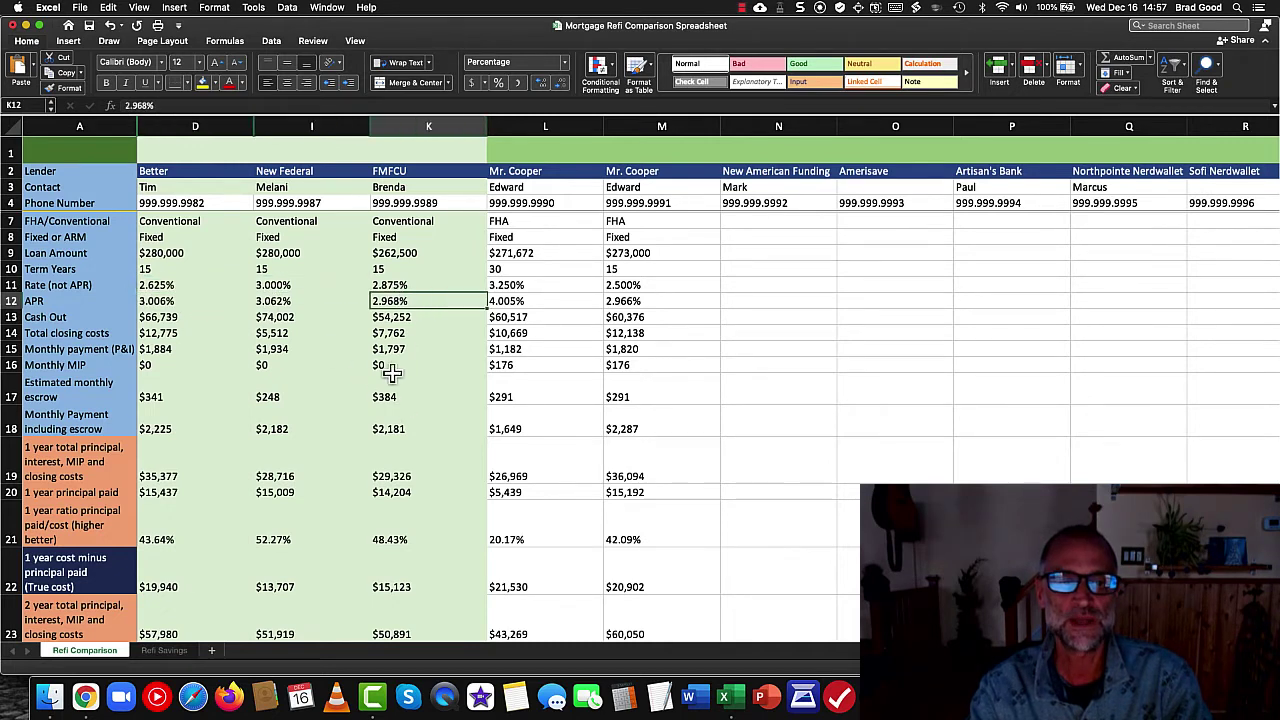
{"action": "left_click", "coordinate": [397, 288]}
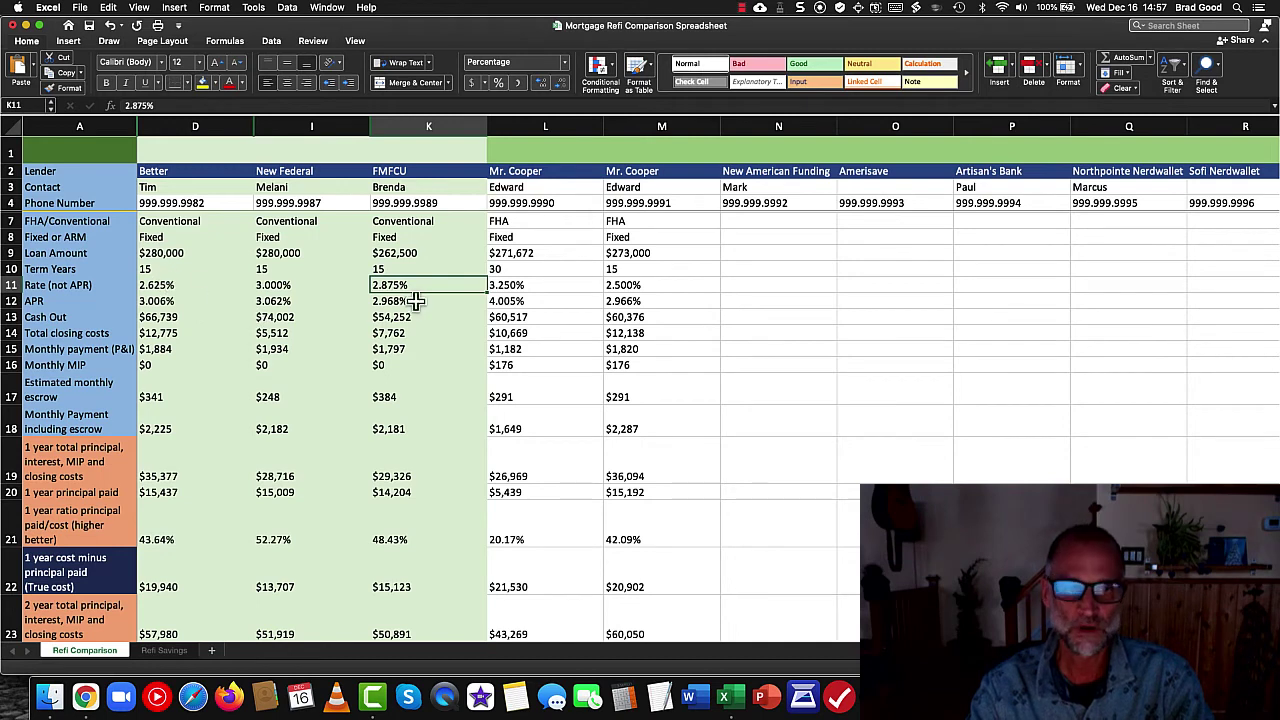
{"action": "left_click", "coordinate": [398, 254]}
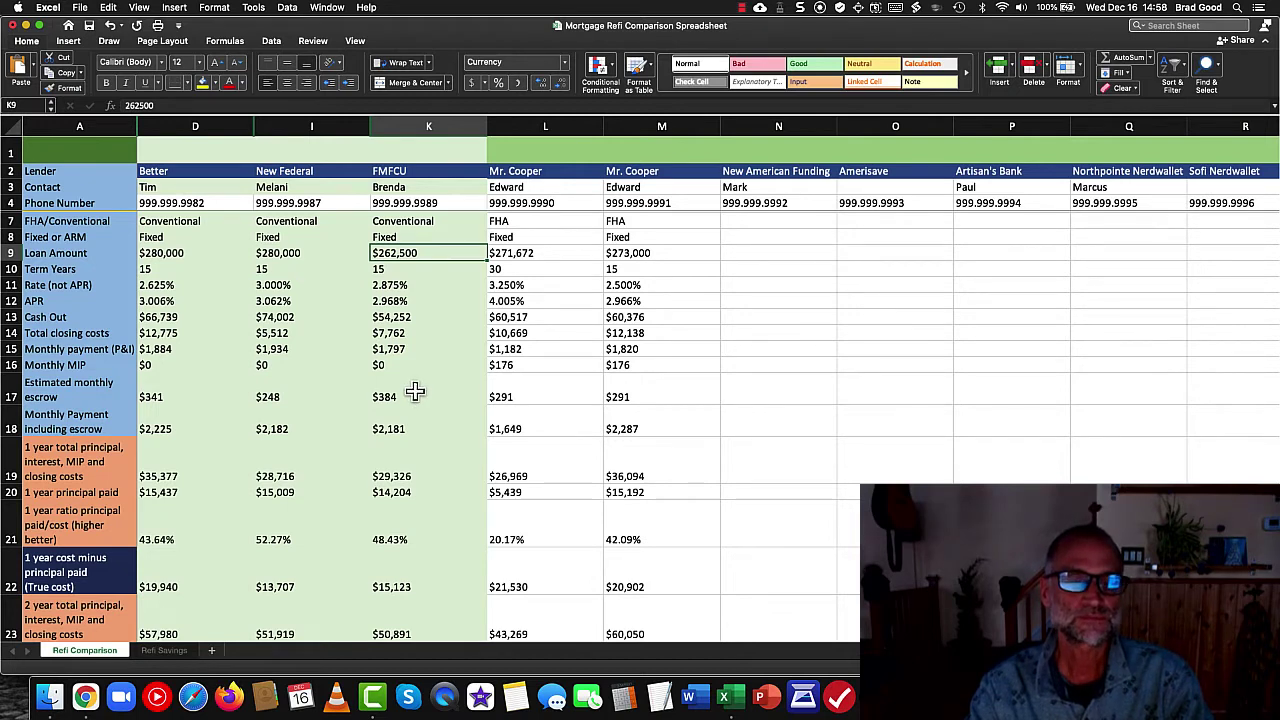
{"action": "left_click", "coordinate": [186, 319]}
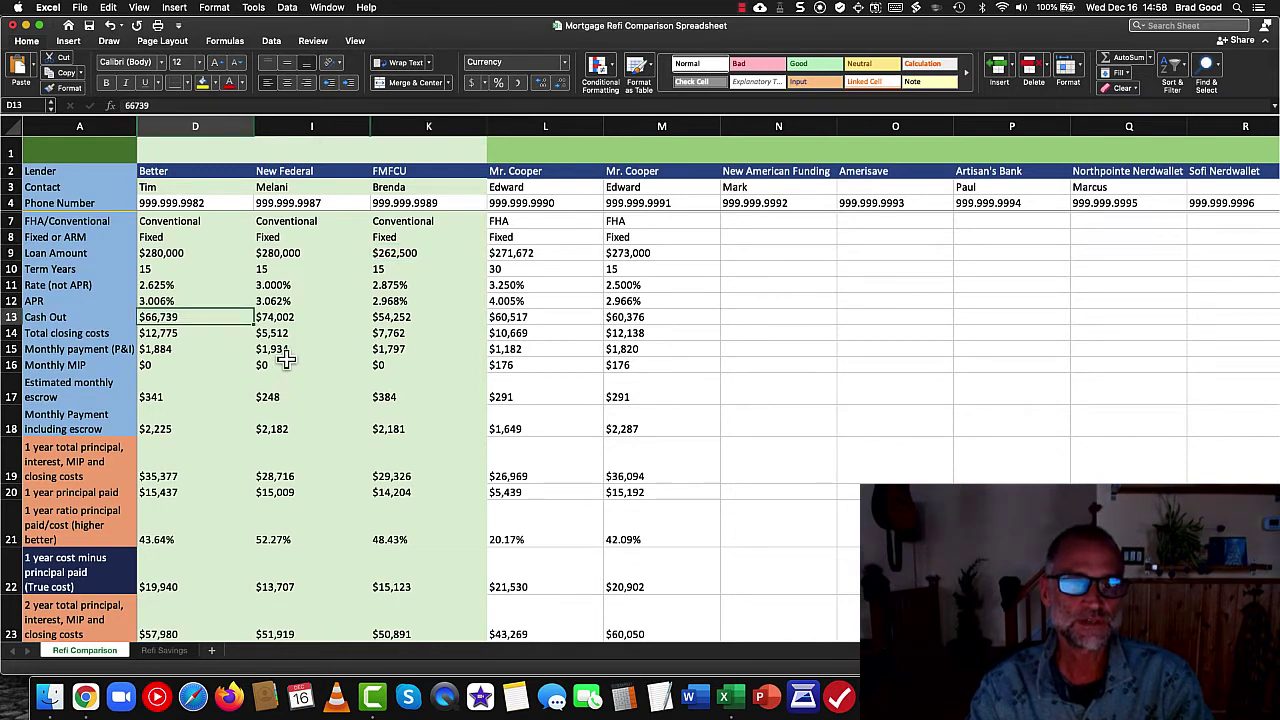
{"action": "left_click", "coordinate": [286, 321]}
{"action": "left_click", "coordinate": [397, 316]}
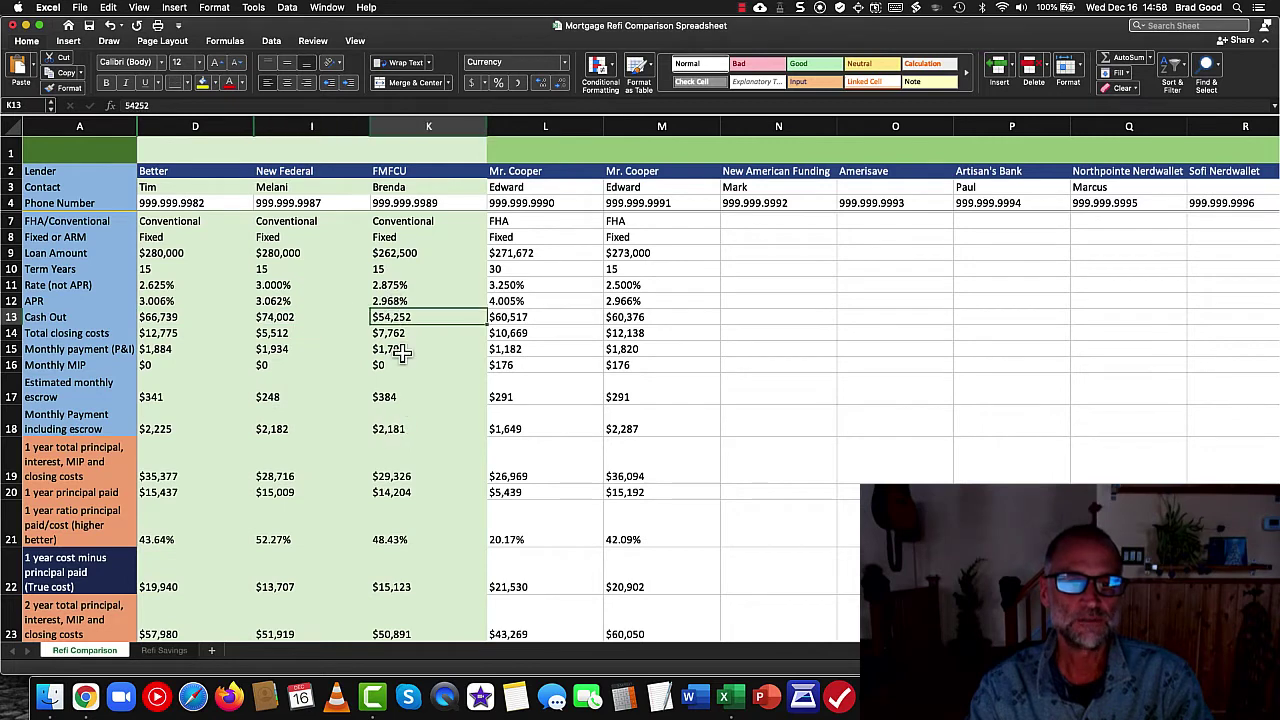
{"action": "left_click", "coordinate": [176, 336]}
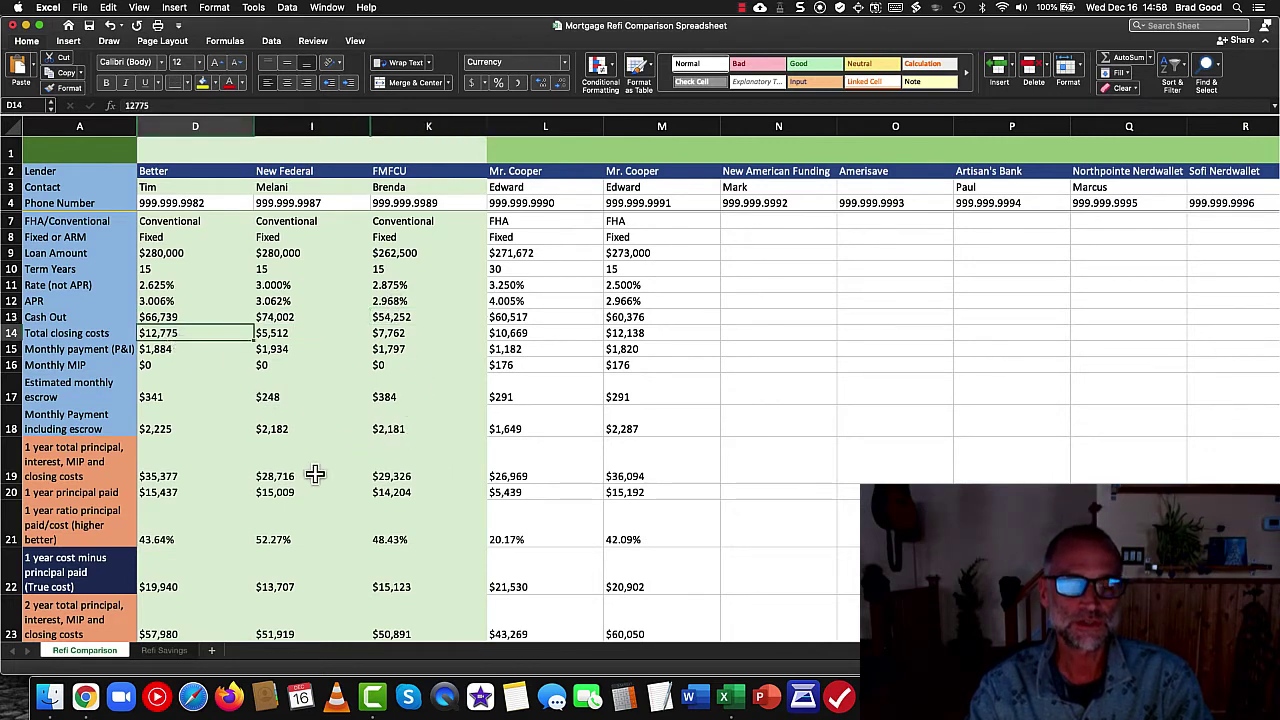
{"action": "left_click", "coordinate": [276, 336]}
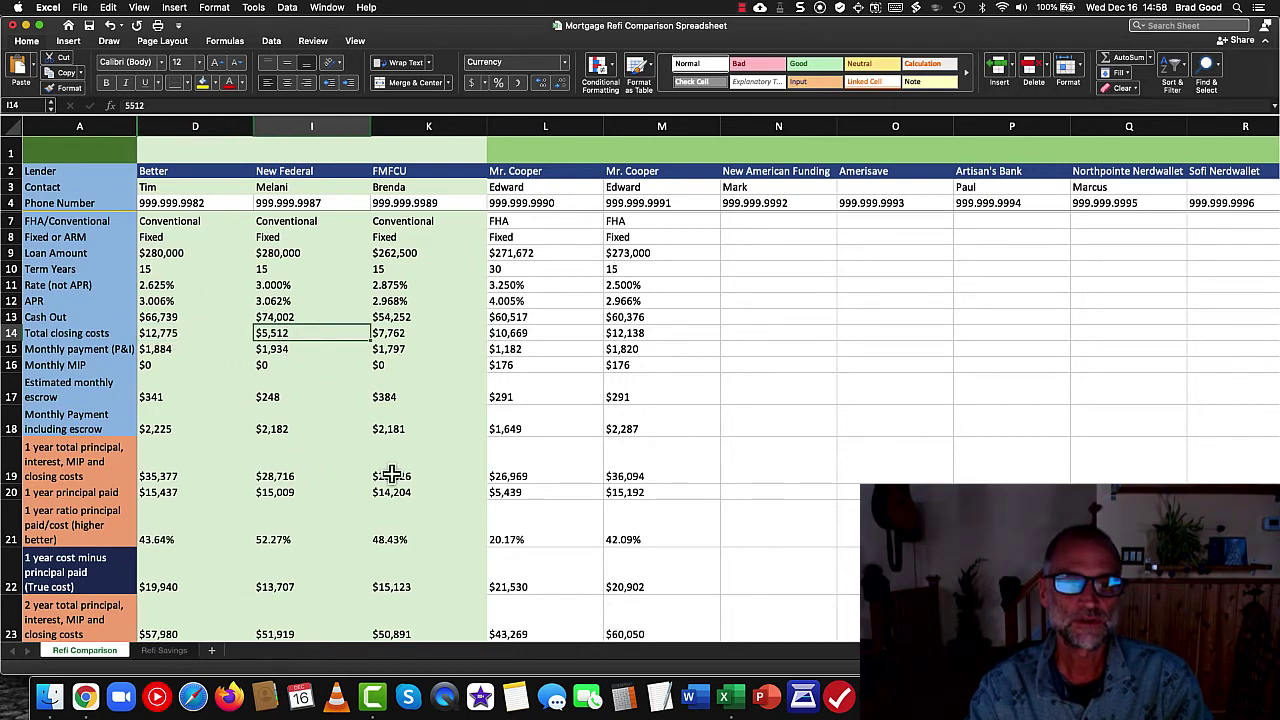
{"action": "left_click", "coordinate": [387, 340]}
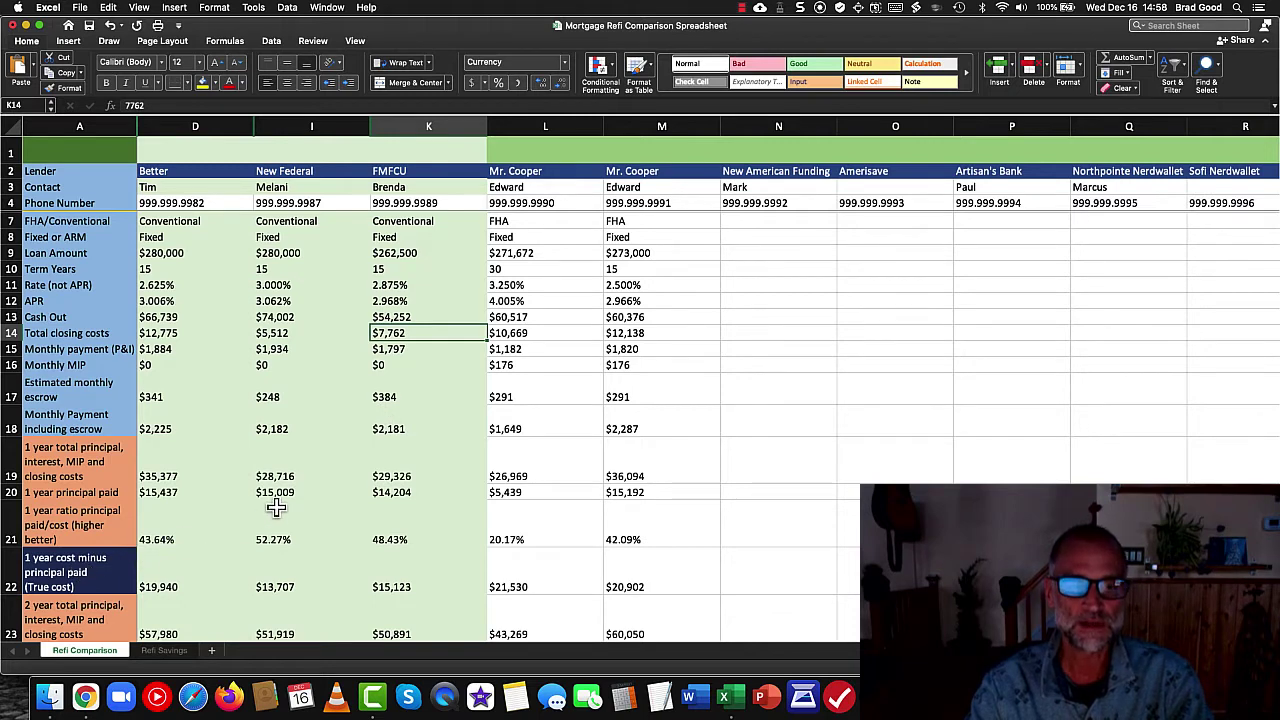
{"action": "scroll", "coordinate": [274, 510], "scroll_direction": "down", "scroll_amount": 4}
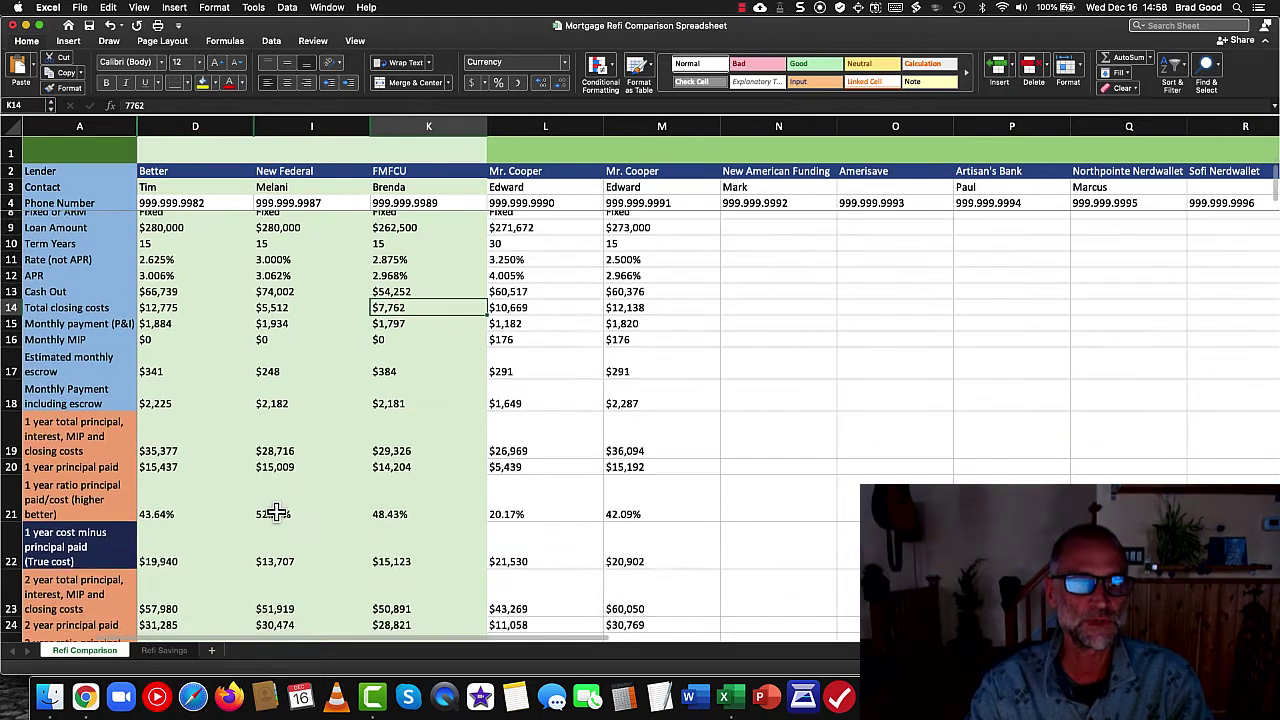
{"action": "scroll", "coordinate": [273, 518], "scroll_direction": "down", "scroll_amount": 1}
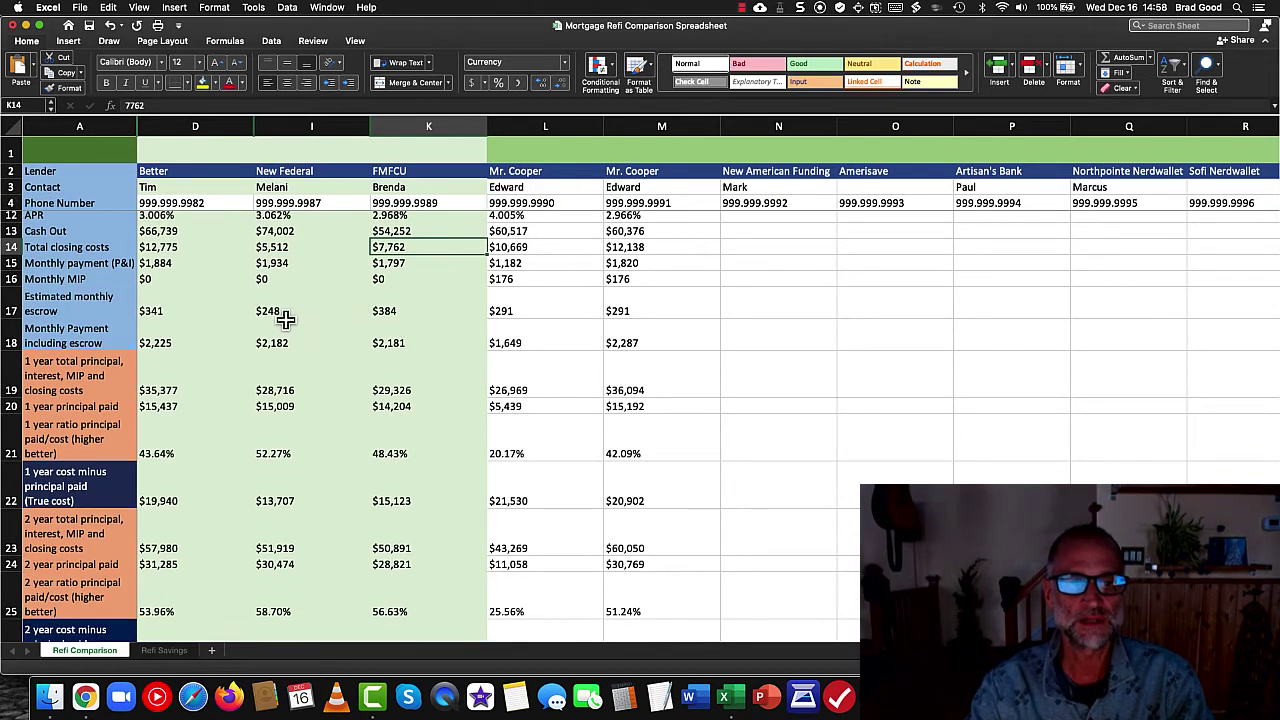
{"action": "left_click", "coordinate": [145, 347]}
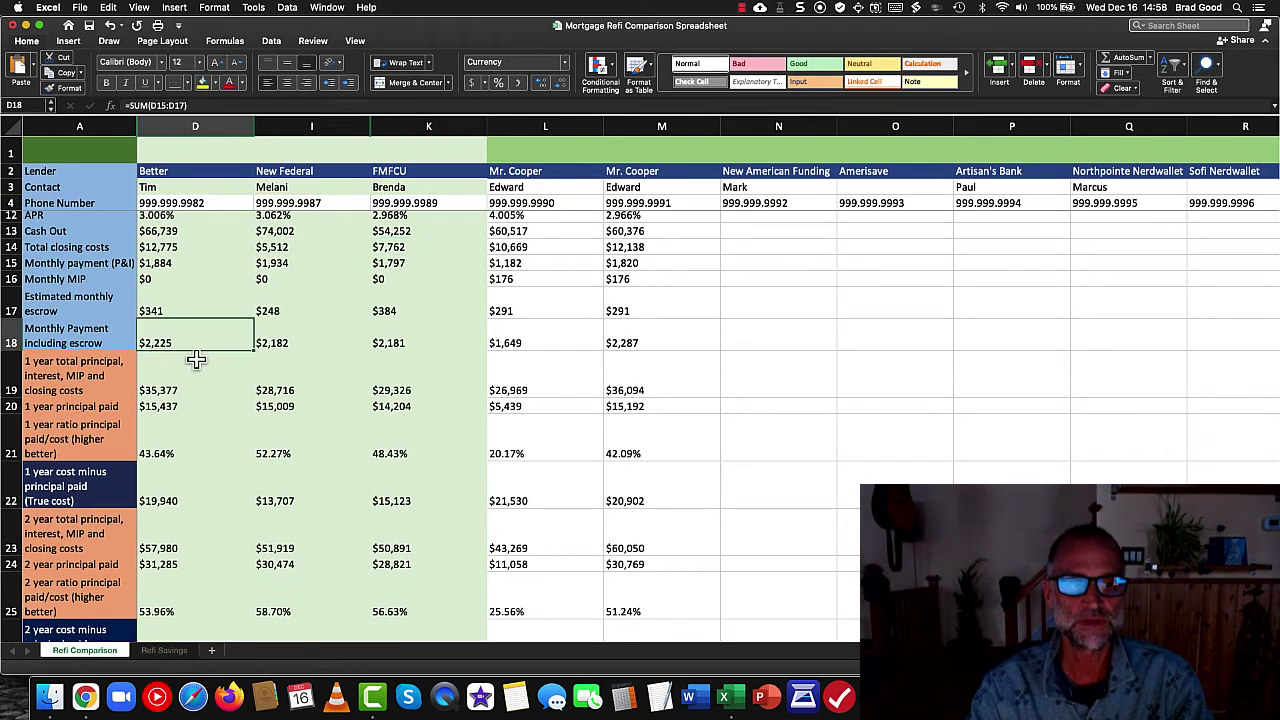
{"action": "left_click", "coordinate": [279, 343]}
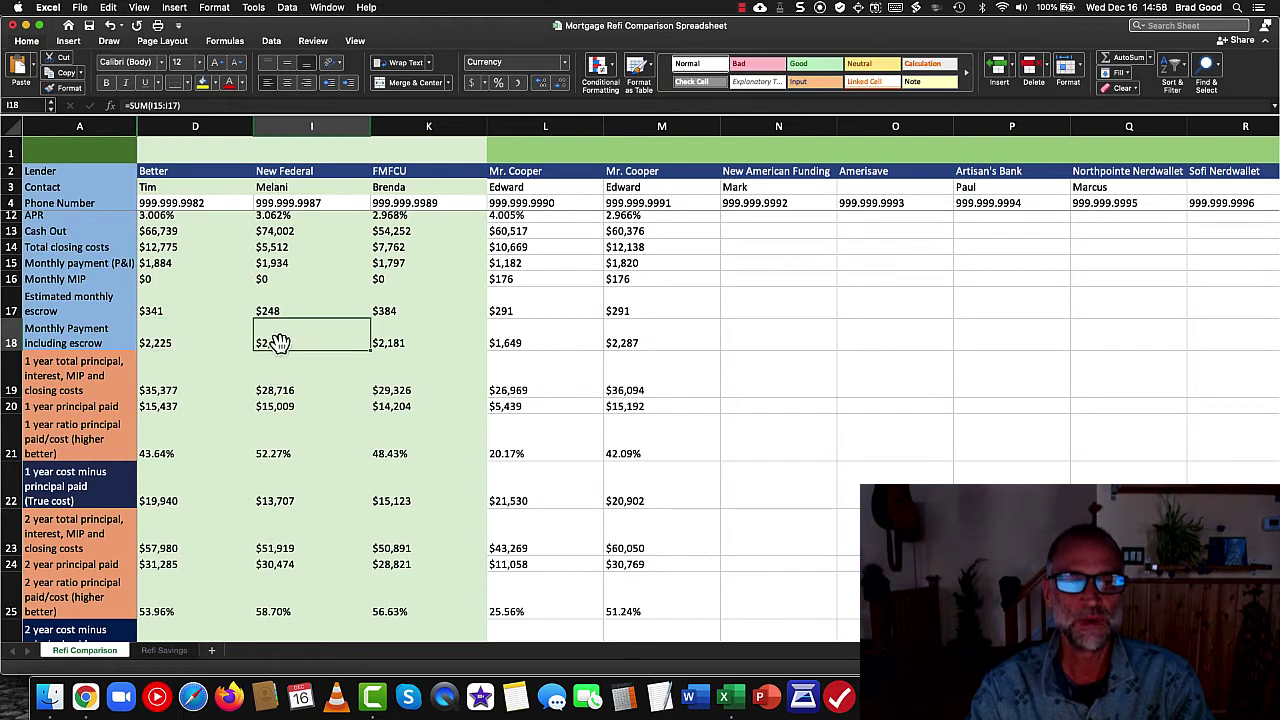
{"action": "left_click", "coordinate": [405, 345]}
{"action": "left_click", "coordinate": [390, 262]}
{"action": "left_click_drag", "start_coordinate": [390, 262], "coordinate": [175, 266]}
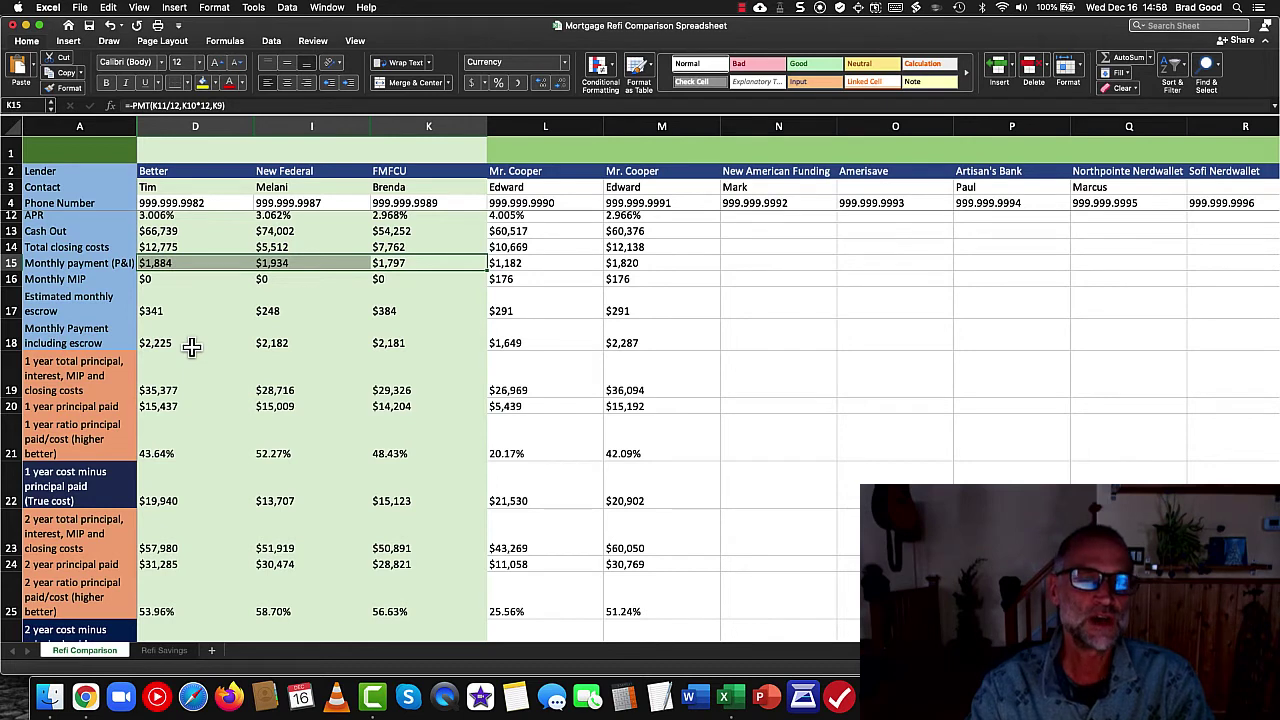
{"action": "left_click", "coordinate": [284, 316]}
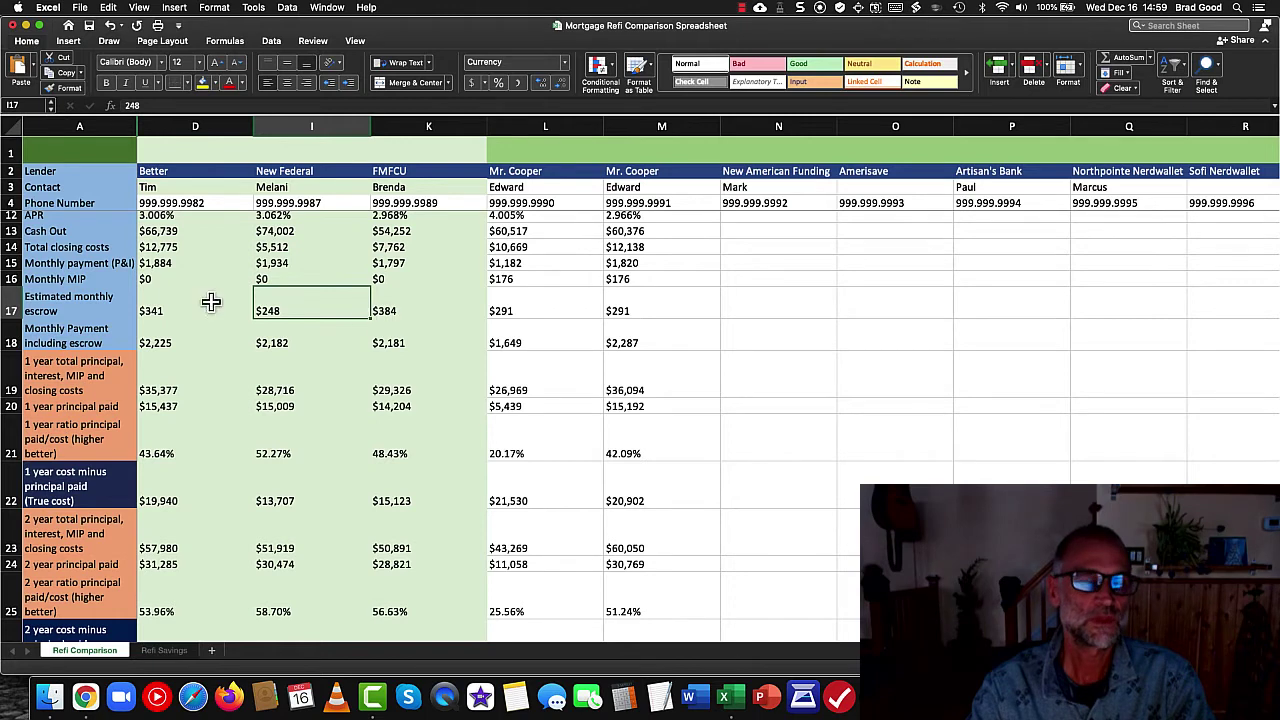
{"action": "left_click", "coordinate": [75, 313]}
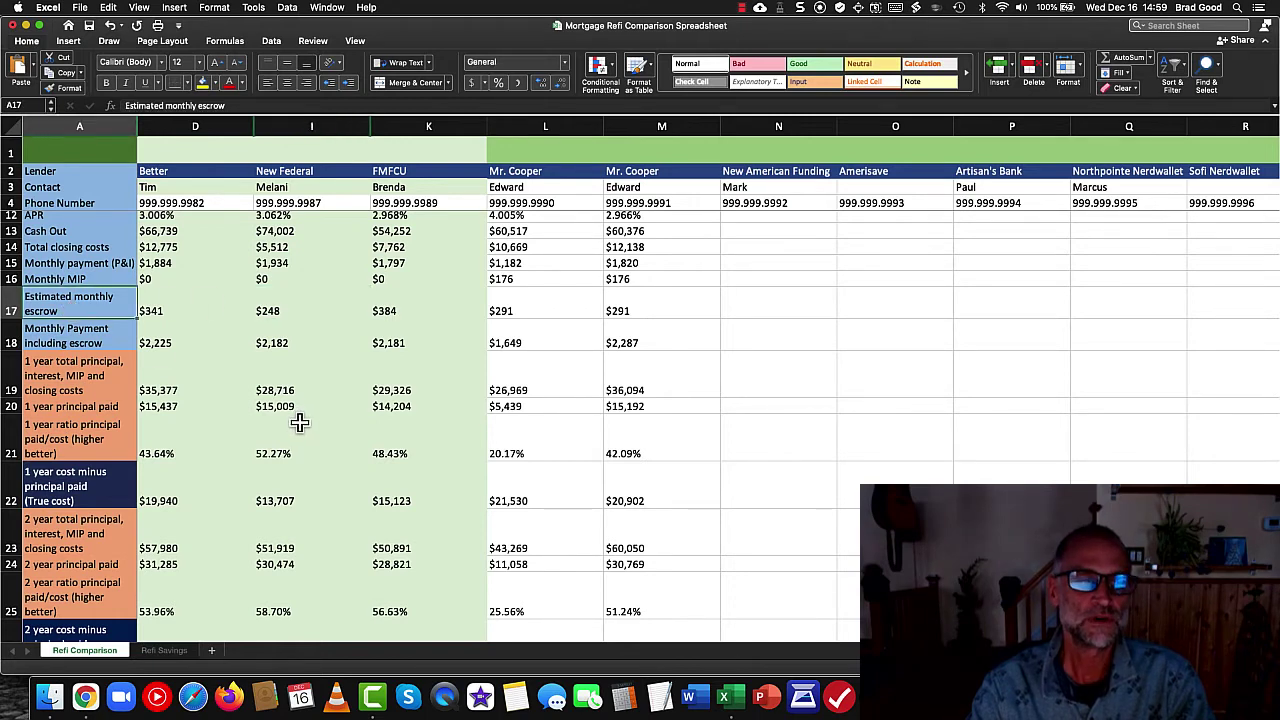
{"action": "scroll", "coordinate": [299, 421], "scroll_direction": "down", "scroll_amount": 4}
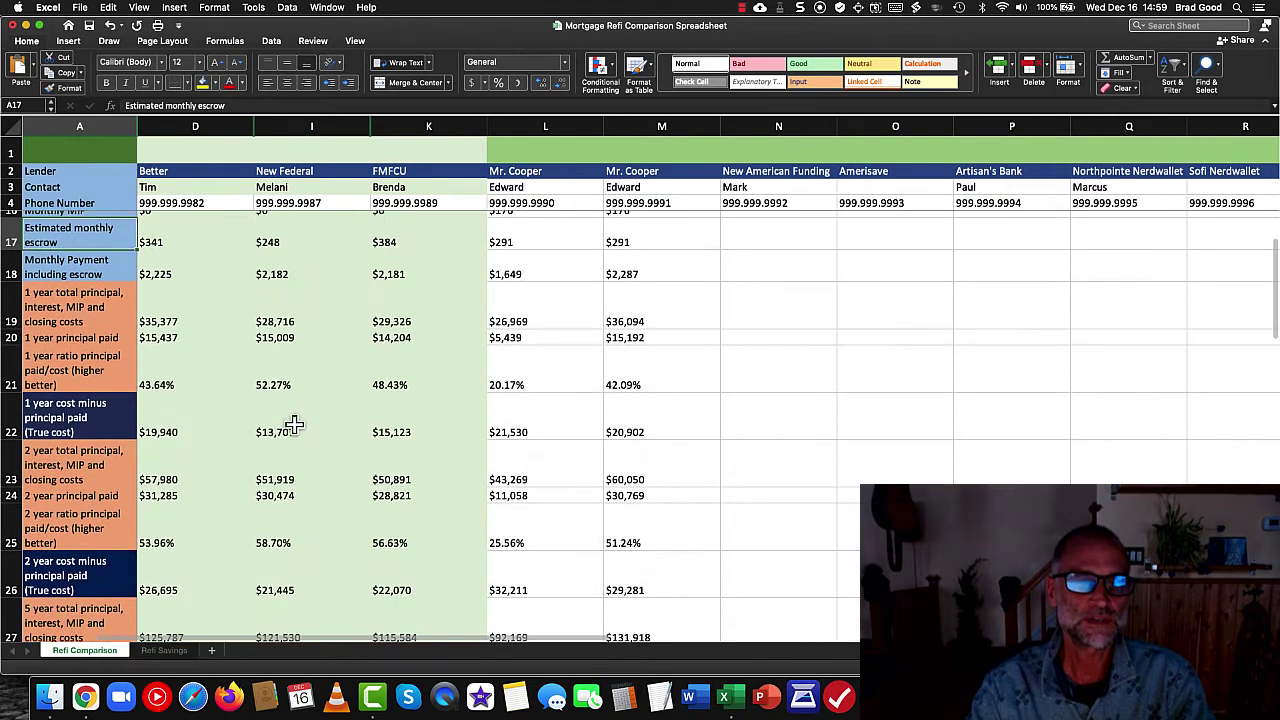
{"action": "scroll", "coordinate": [181, 397], "scroll_direction": "up", "scroll_amount": 2}
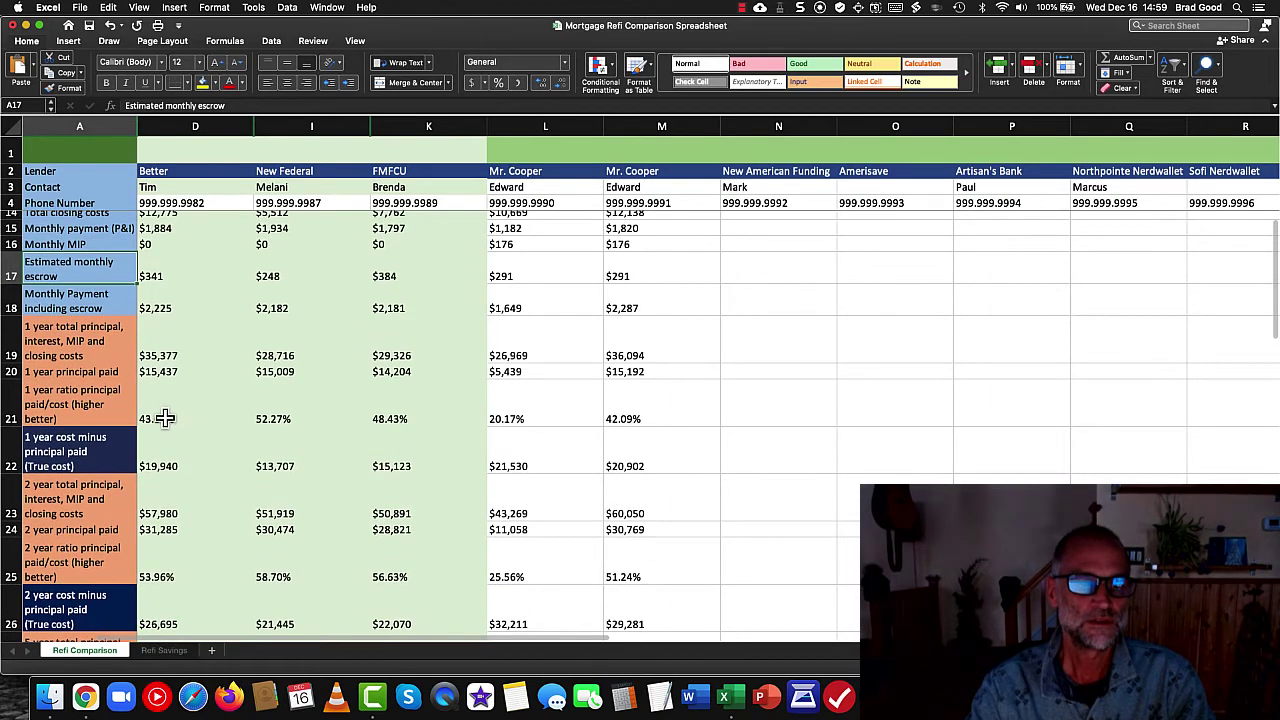
{"action": "left_click", "coordinate": [184, 418]}
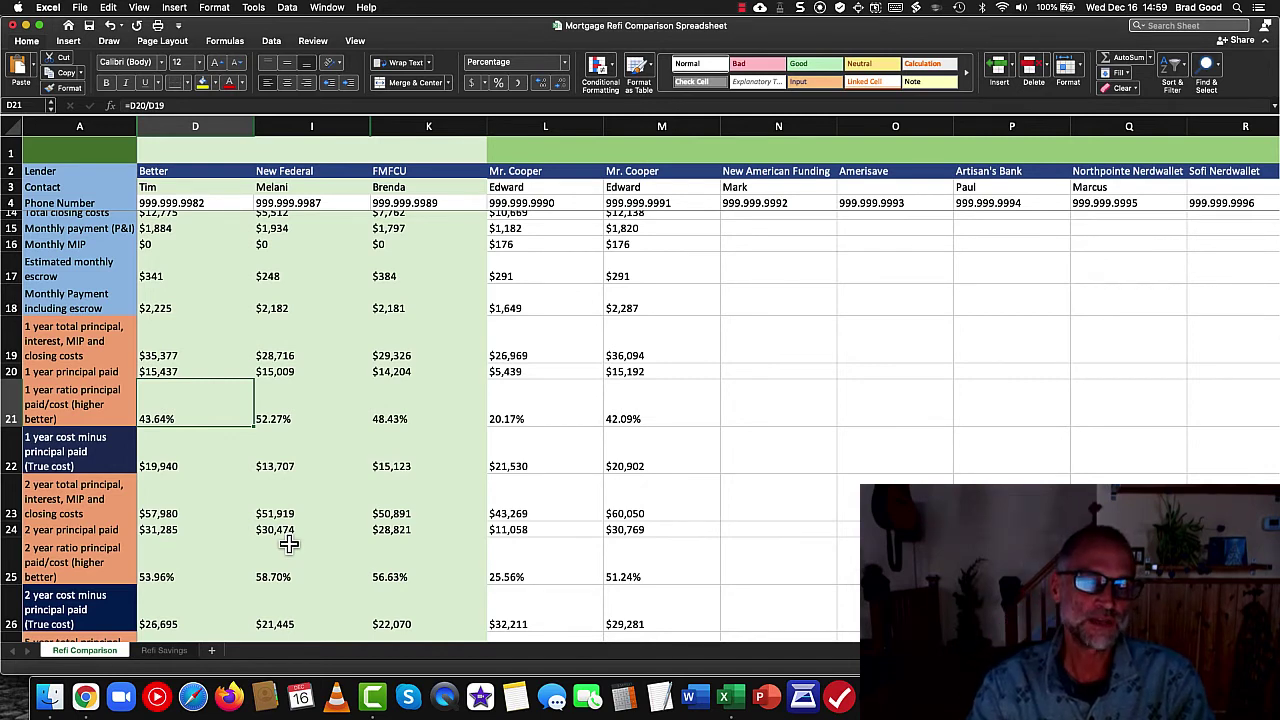
{"action": "left_click", "coordinate": [289, 420]}
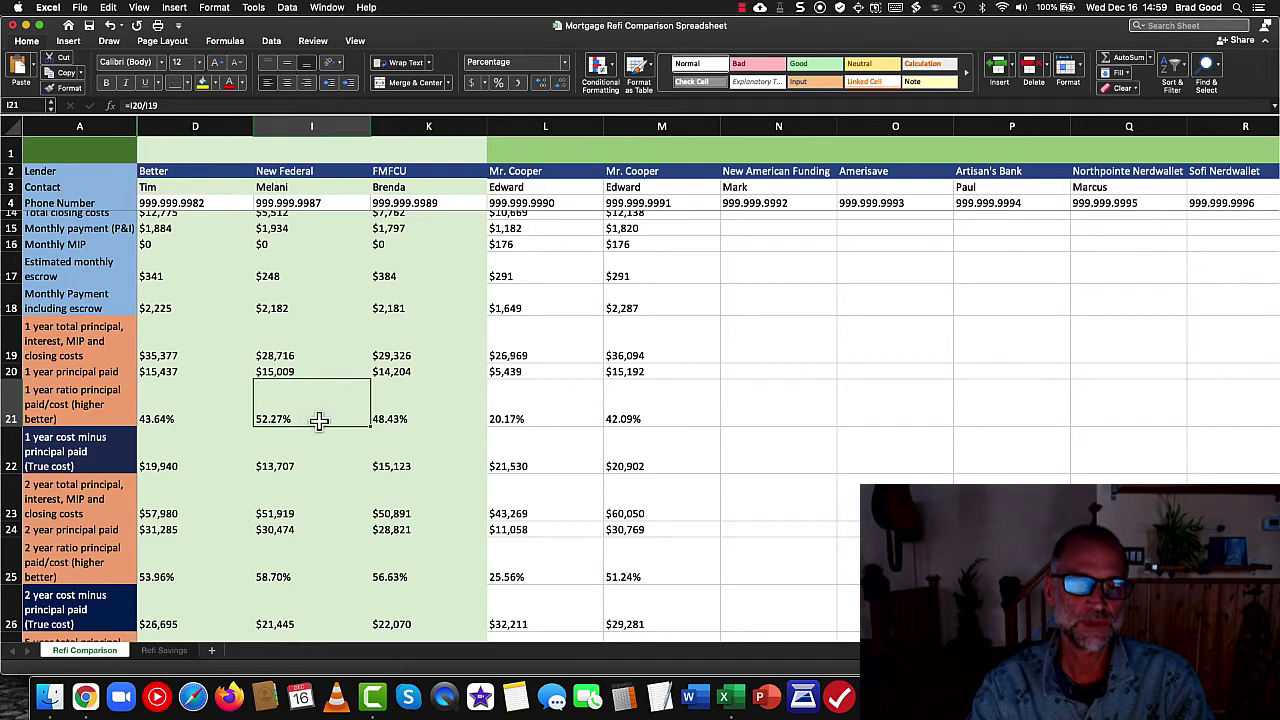
{"action": "left_click", "coordinate": [393, 424]}
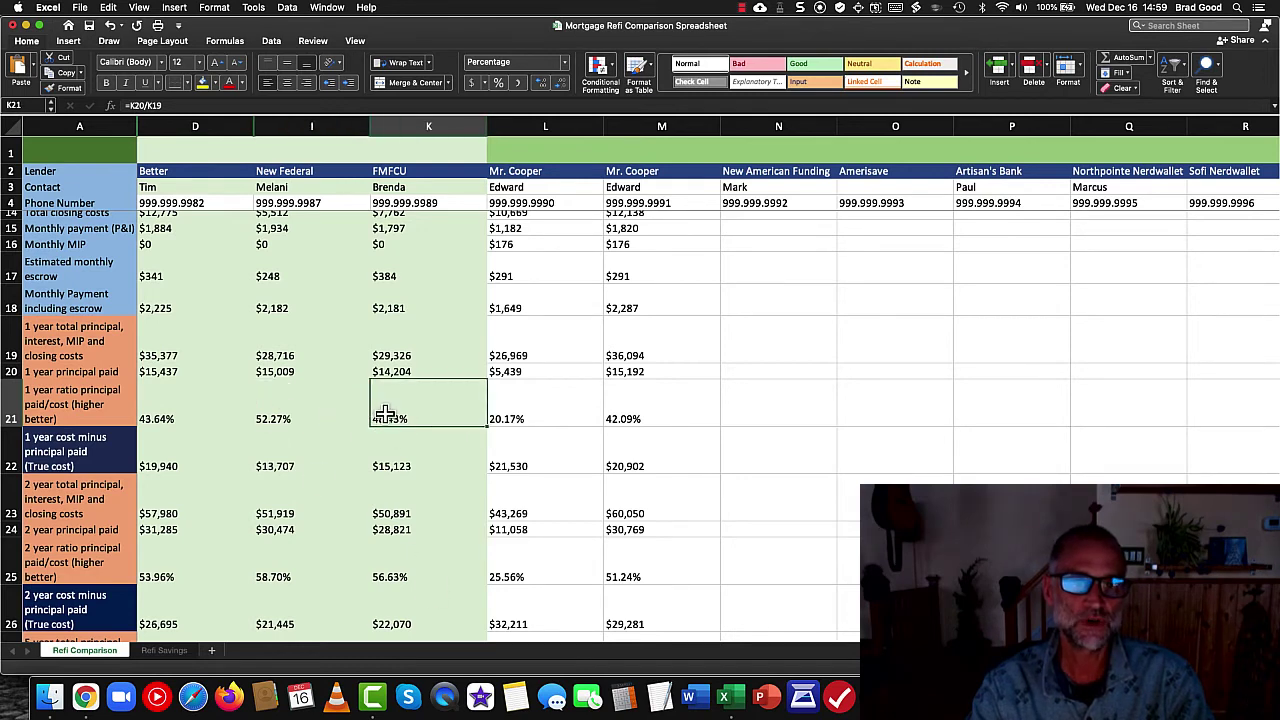
{"action": "scroll", "coordinate": [368, 415], "scroll_direction": "up", "scroll_amount": 2}
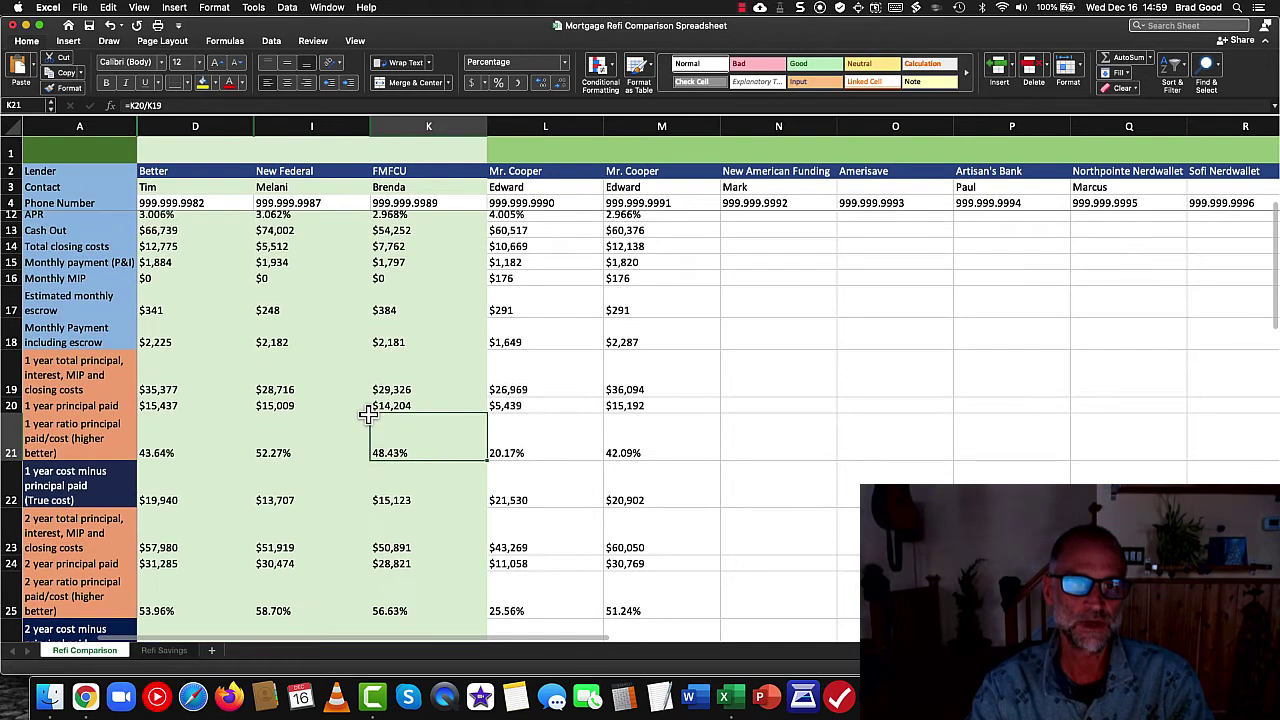
{"action": "scroll", "coordinate": [368, 415], "scroll_direction": "down", "scroll_amount": 3}
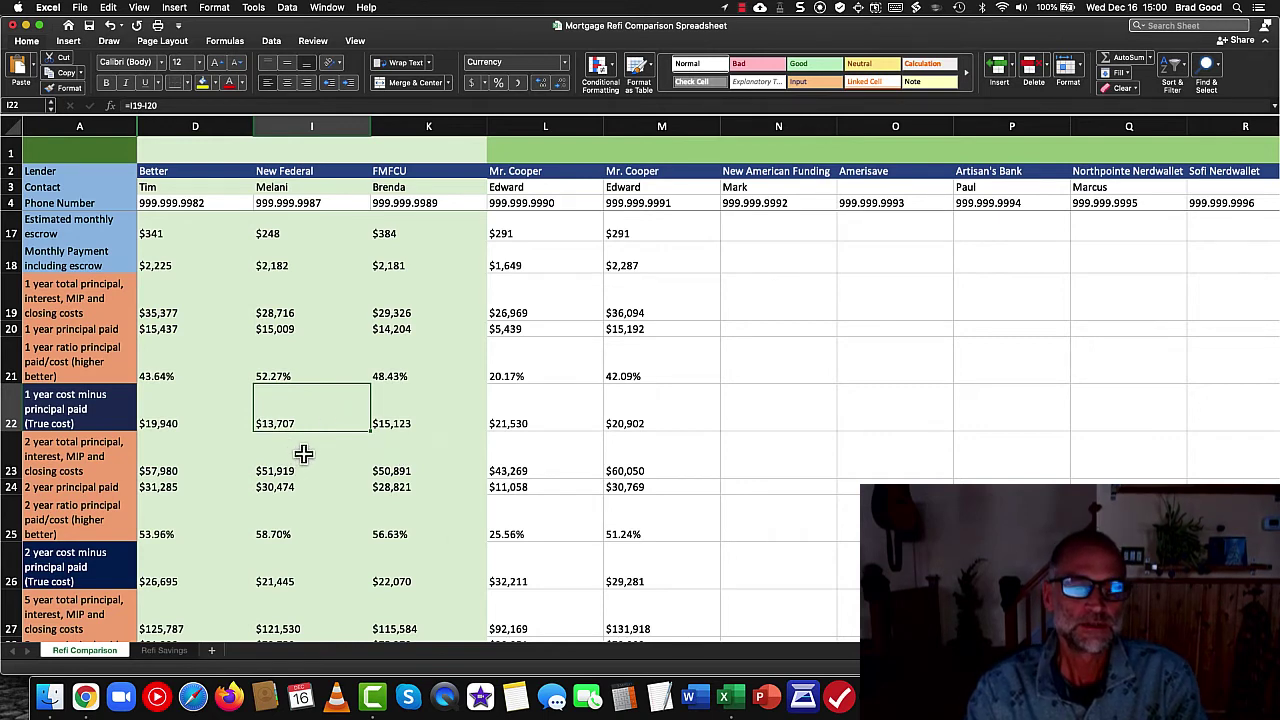
{"action": "left_click", "coordinate": [160, 418]}
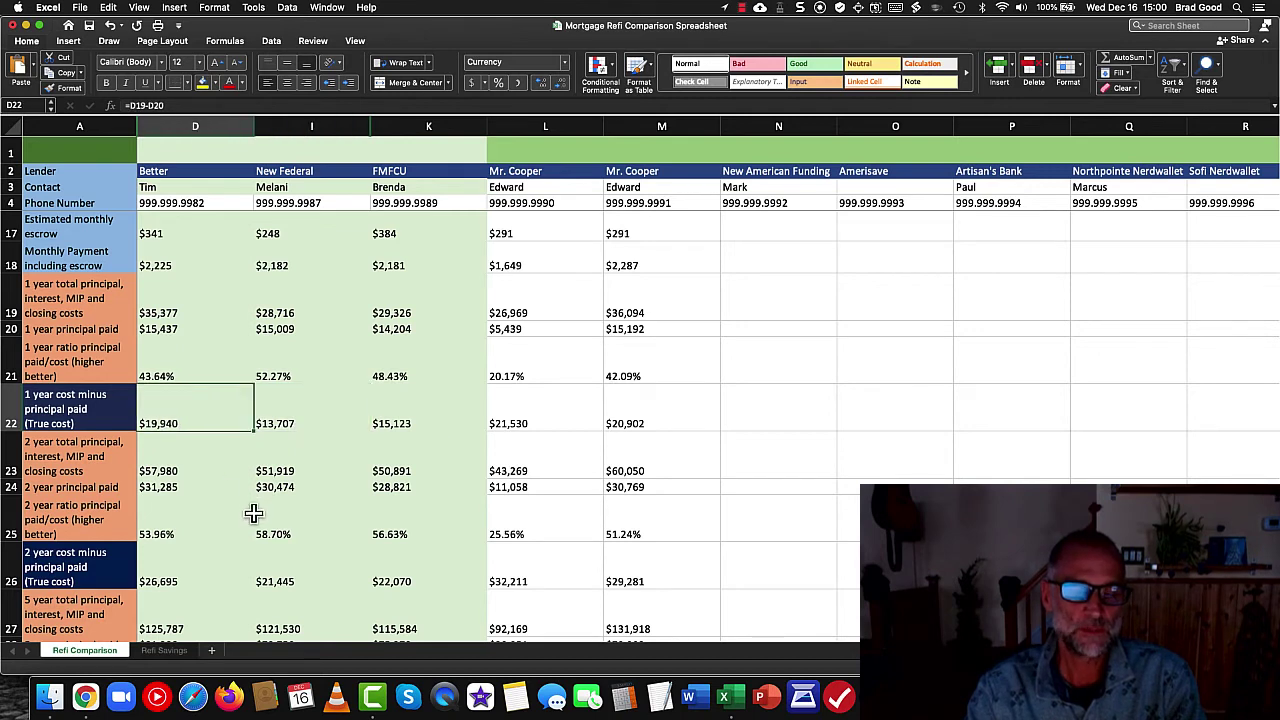
{"action": "scroll", "coordinate": [253, 511], "scroll_direction": "down", "scroll_amount": 3}
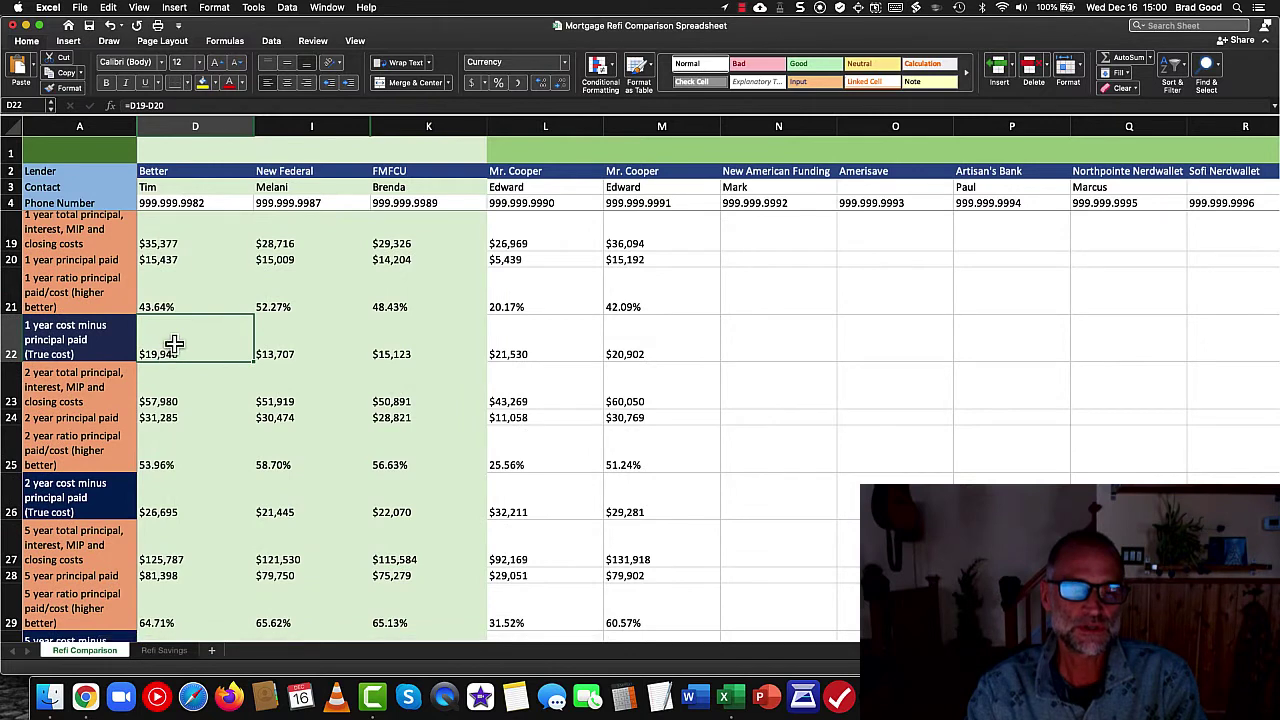
{"action": "scroll", "coordinate": [172, 350], "scroll_direction": "up", "scroll_amount": 4}
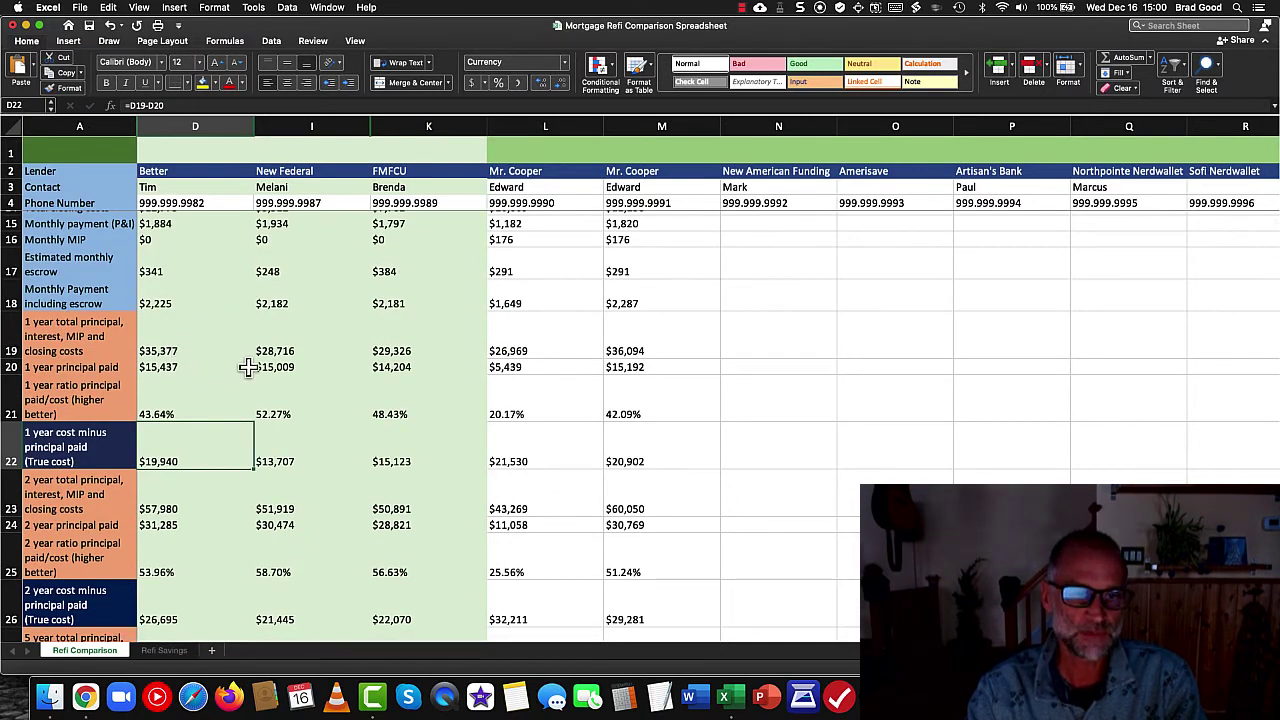
{"action": "scroll", "coordinate": [375, 384], "scroll_direction": "down", "scroll_amount": 5}
{"action": "scroll", "coordinate": [370, 384], "scroll_direction": "down", "scroll_amount": 4}
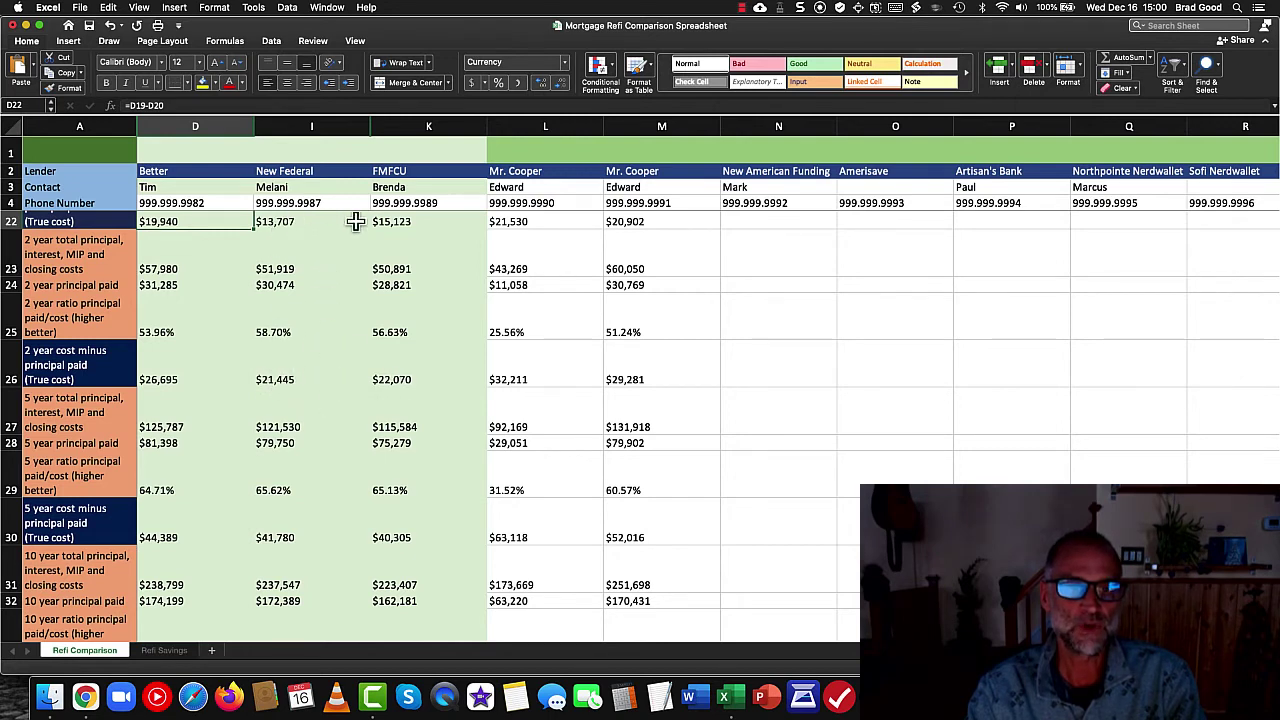
{"action": "scroll", "coordinate": [335, 377], "scroll_direction": "down", "scroll_amount": 5}
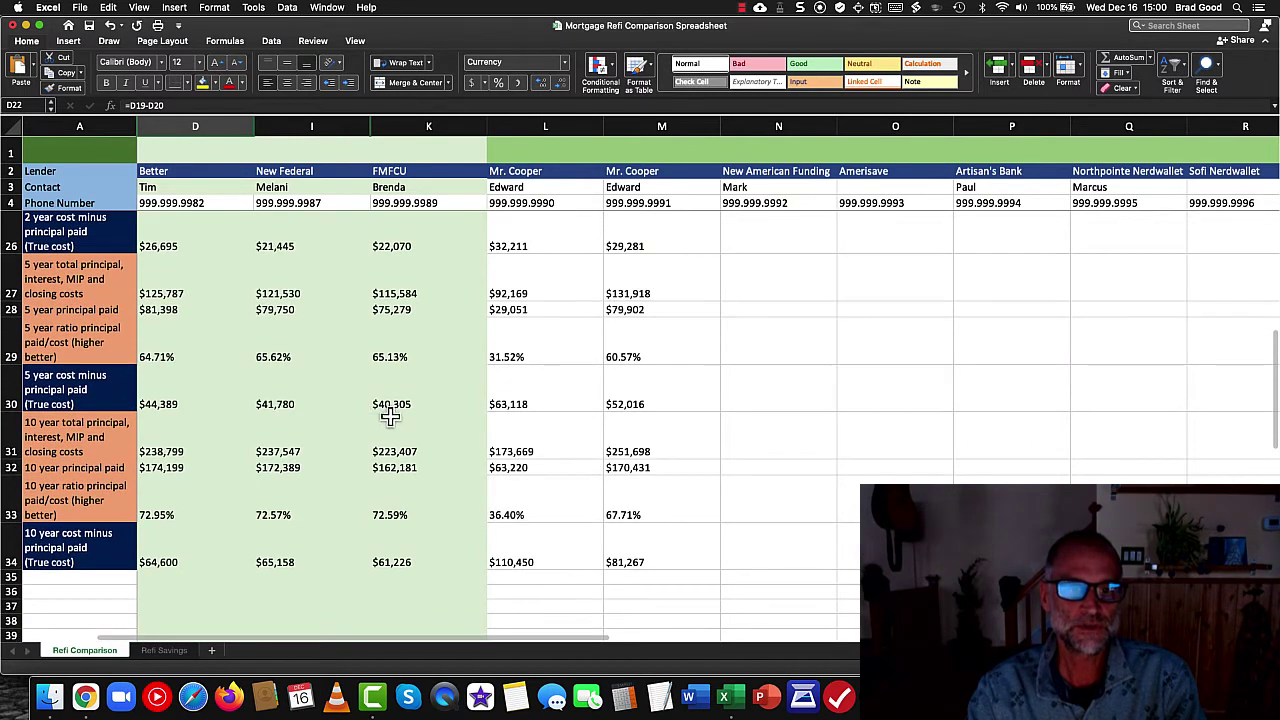
{"action": "scroll", "coordinate": [391, 417], "scroll_direction": "down", "scroll_amount": 2}
{"action": "left_click", "coordinate": [405, 530]}
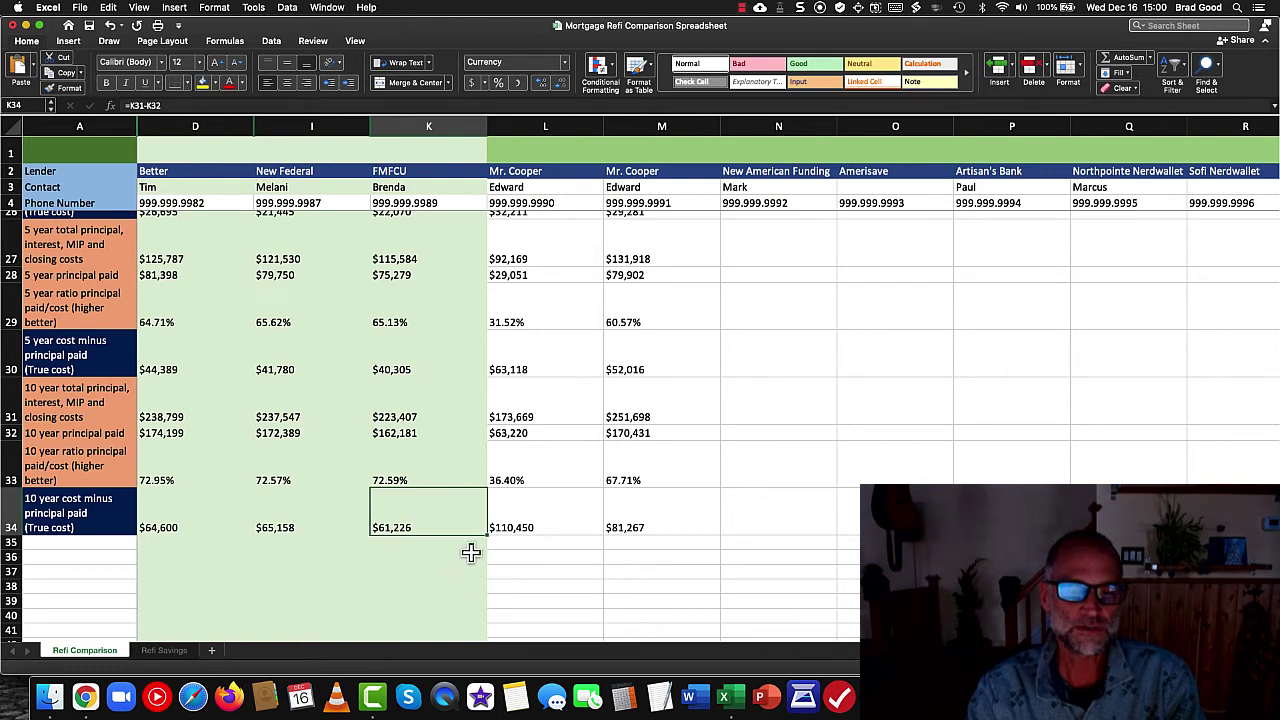
{"action": "scroll", "coordinate": [466, 531], "scroll_direction": "up", "scroll_amount": 2}
{"action": "scroll", "coordinate": [466, 532], "scroll_direction": "up", "scroll_amount": 3}
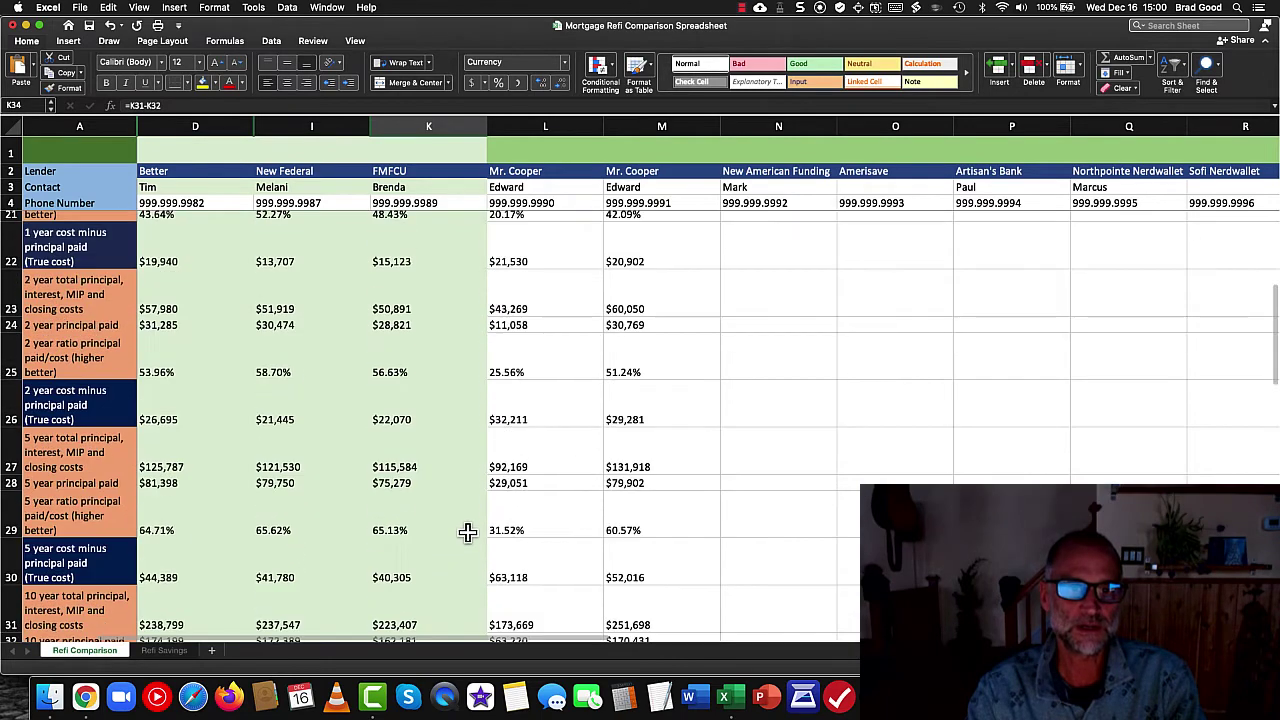
{"action": "scroll", "coordinate": [461, 531], "scroll_direction": "up", "scroll_amount": 2}
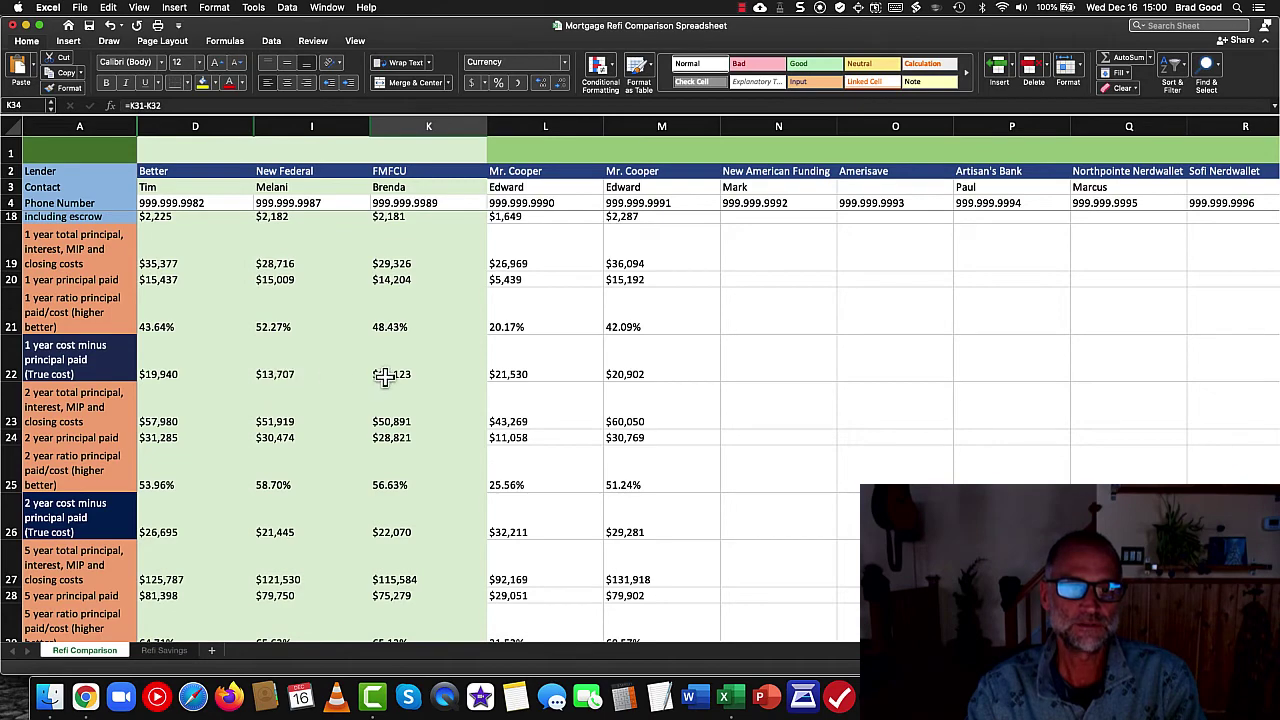
{"action": "scroll", "coordinate": [384, 376], "scroll_direction": "down", "scroll_amount": 4}
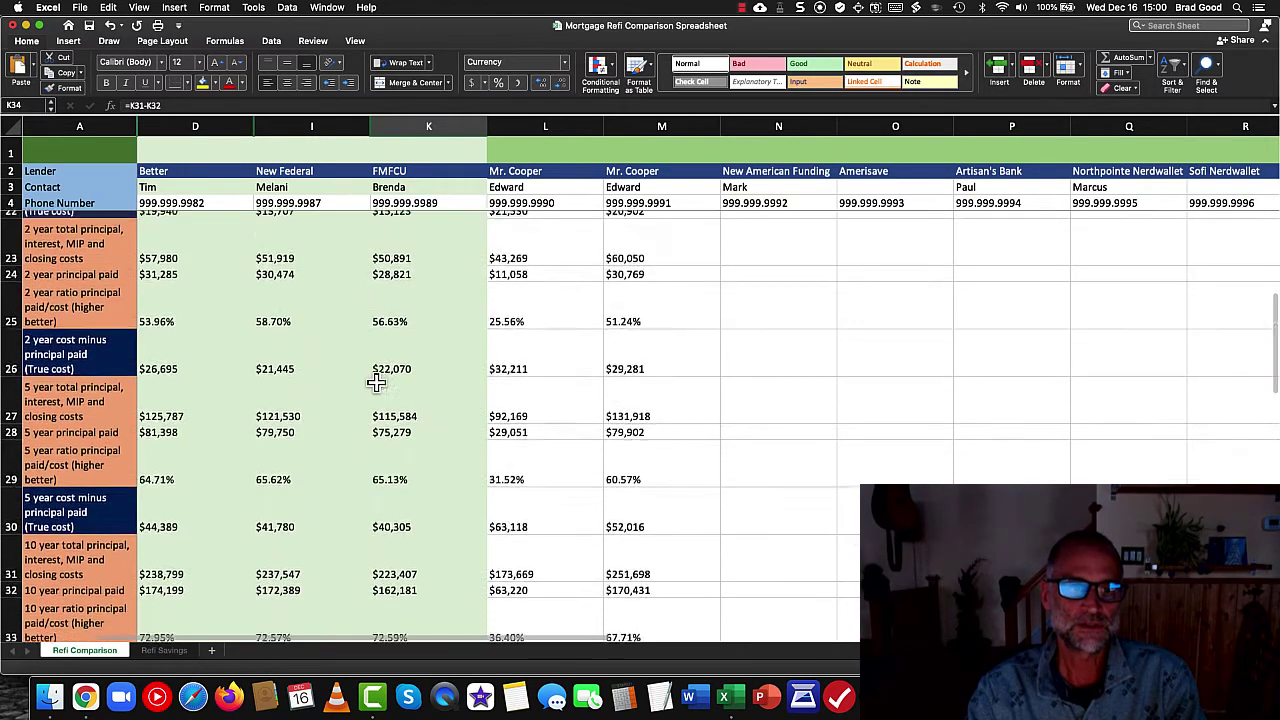
{"action": "scroll", "coordinate": [376, 383], "scroll_direction": "down", "scroll_amount": 4}
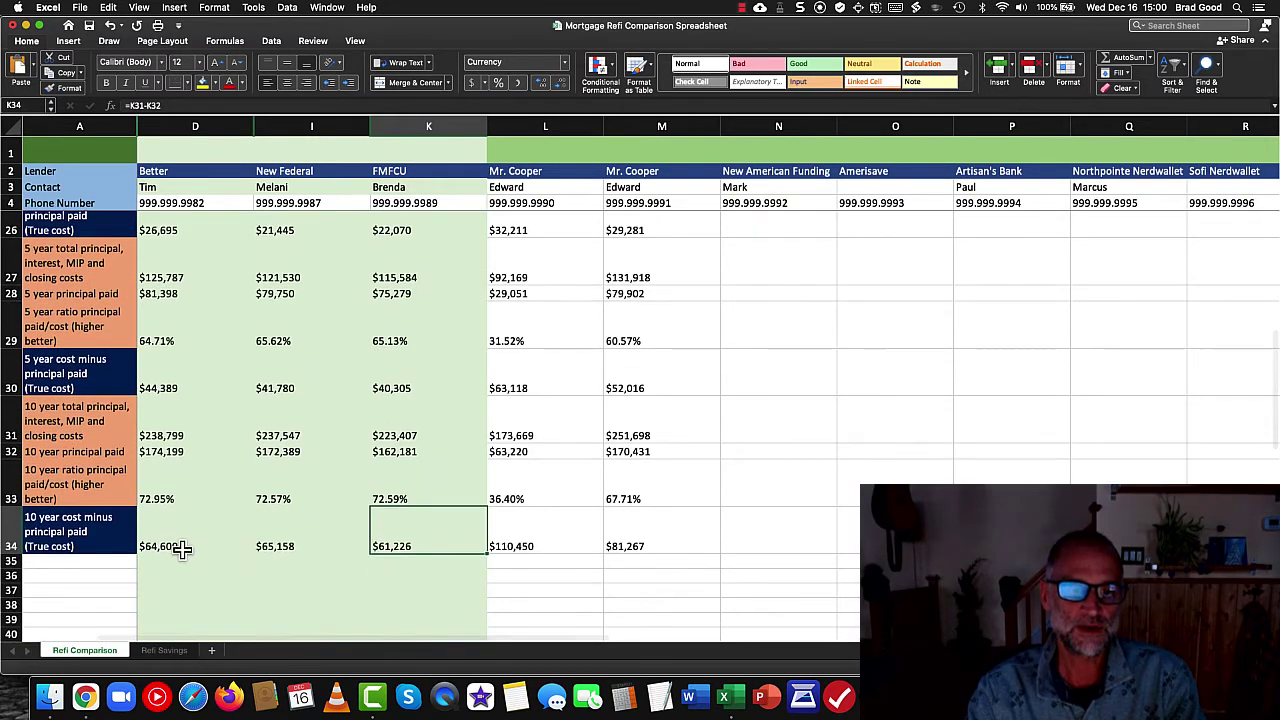
{"action": "left_click", "coordinate": [184, 548]}
{"action": "left_click", "coordinate": [282, 548]}
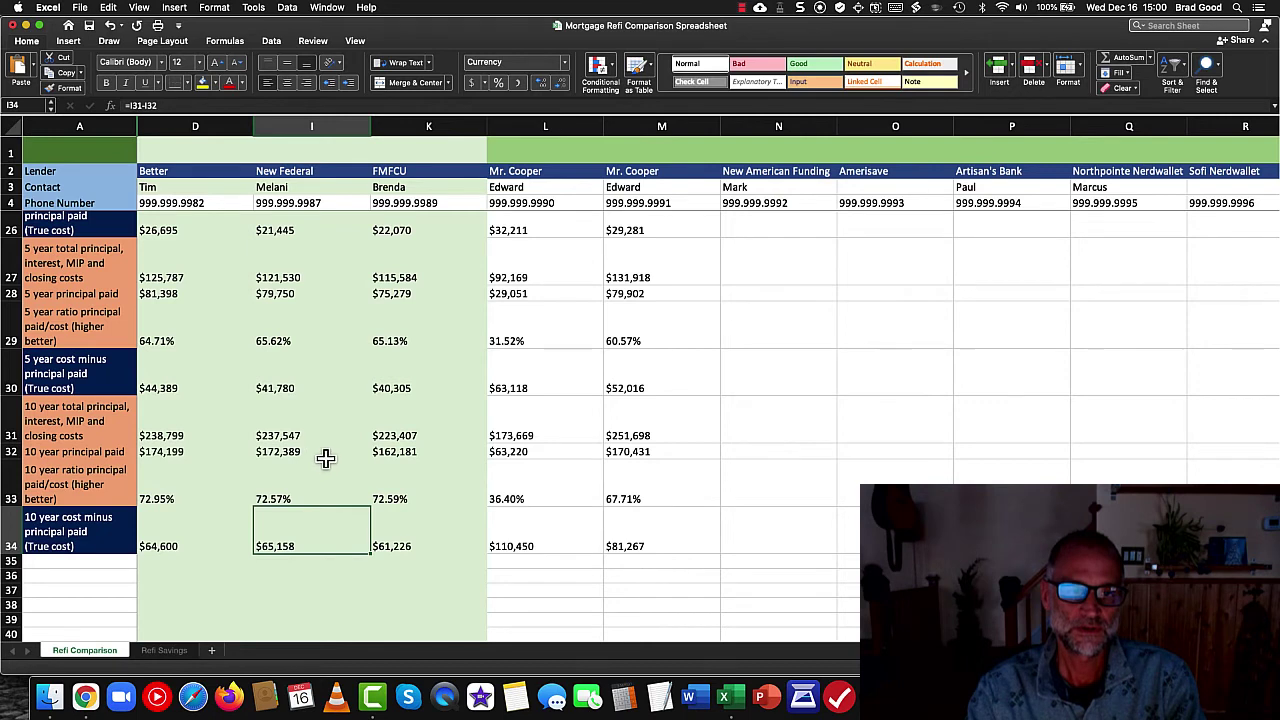
{"action": "scroll", "coordinate": [326, 458], "scroll_direction": "up", "scroll_amount": 1}
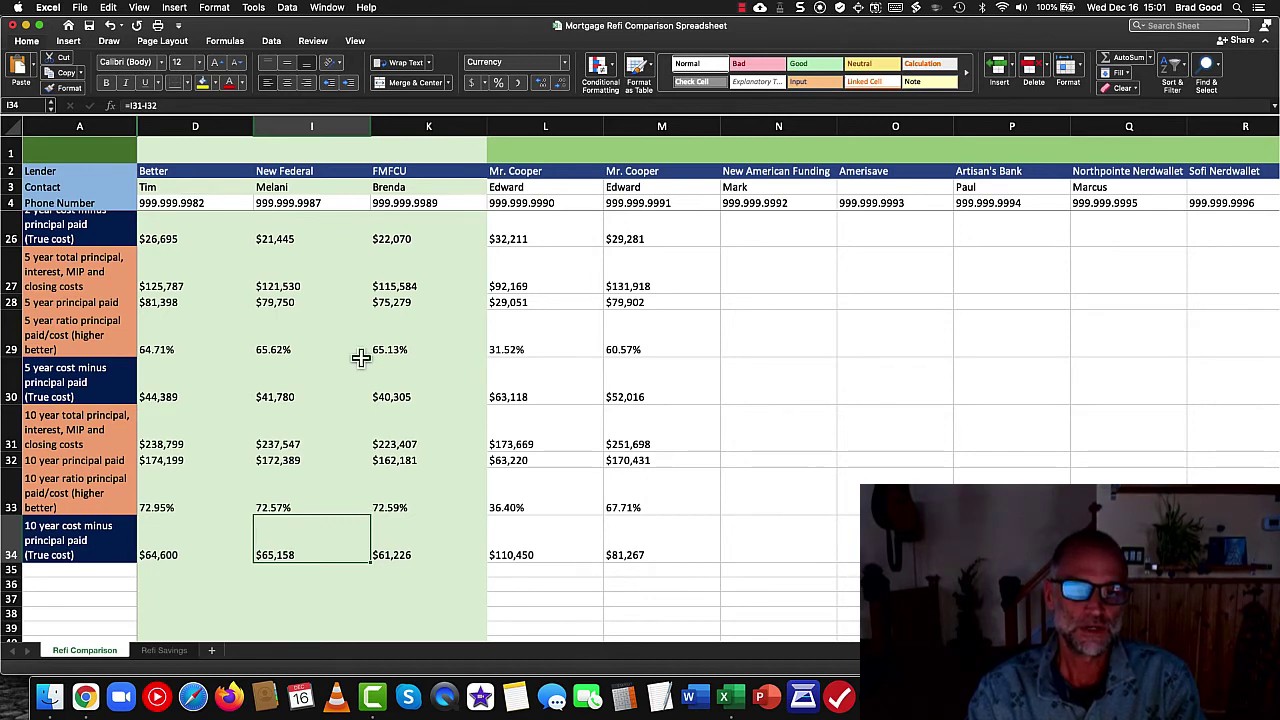
{"action": "scroll", "coordinate": [409, 385], "scroll_direction": "up", "scroll_amount": 4}
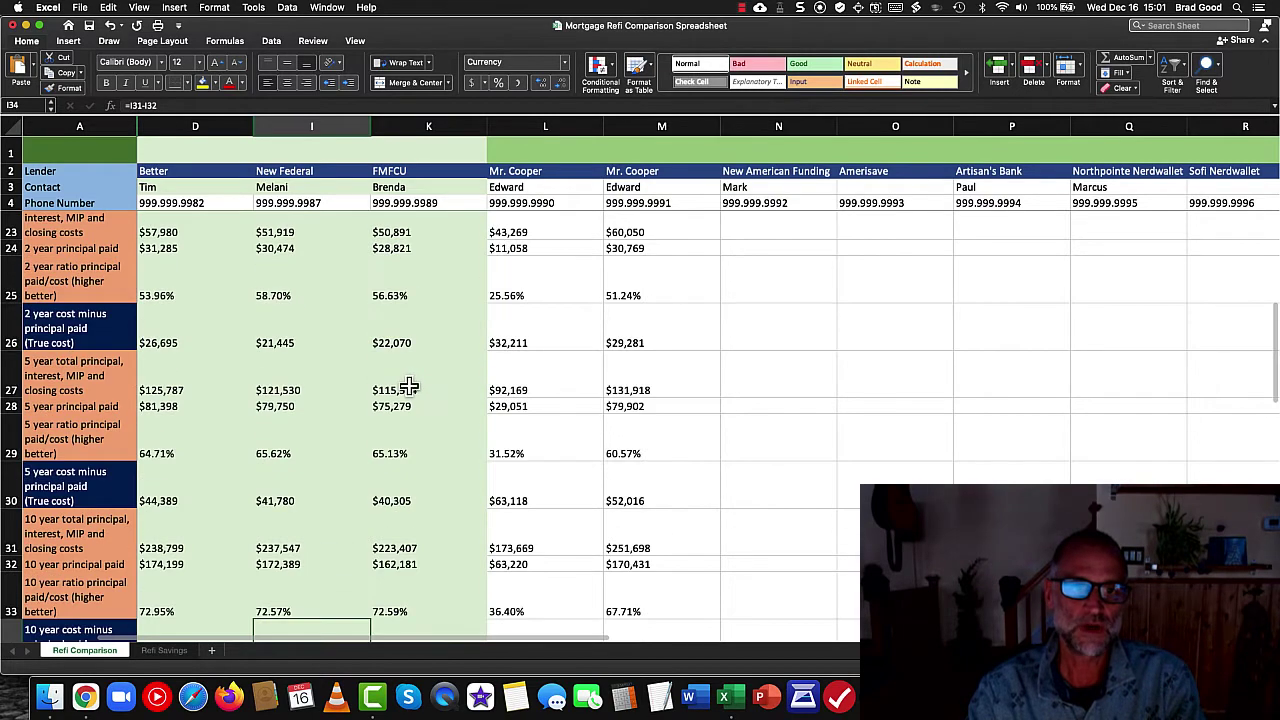
{"action": "scroll", "coordinate": [409, 385], "scroll_direction": "up", "scroll_amount": 2}
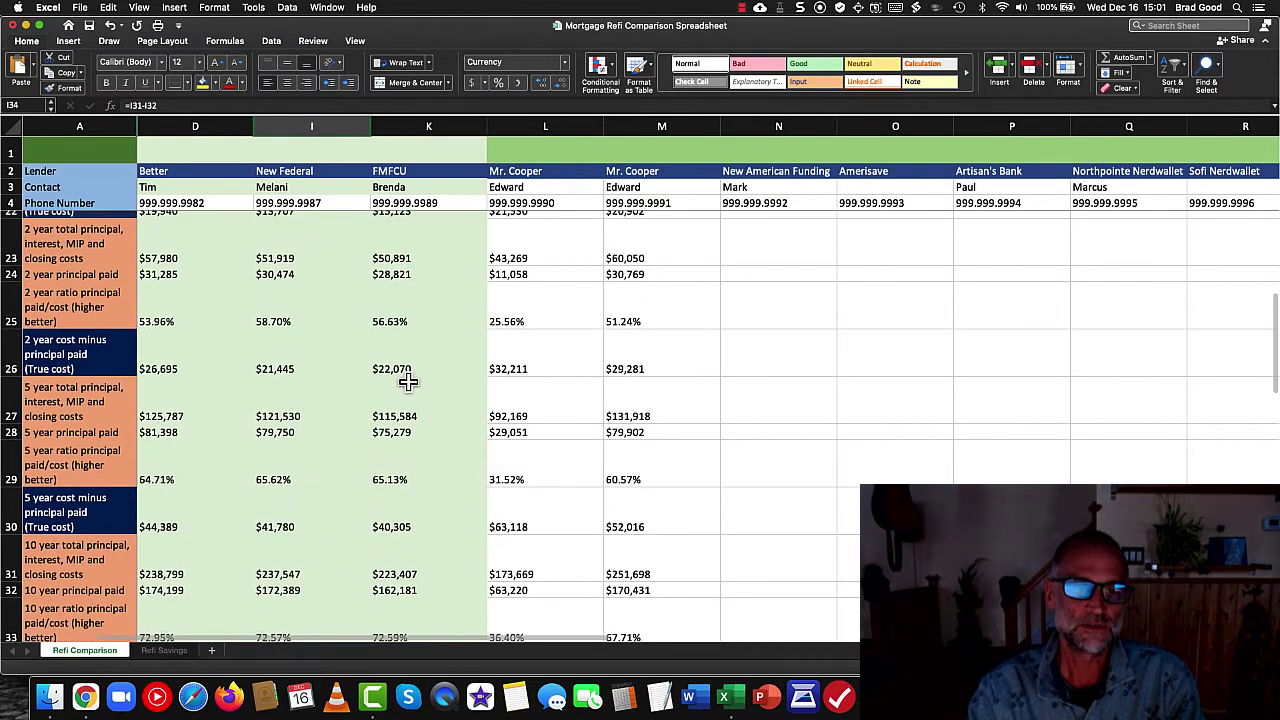
{"action": "scroll", "coordinate": [407, 383], "scroll_direction": "up", "scroll_amount": 5}
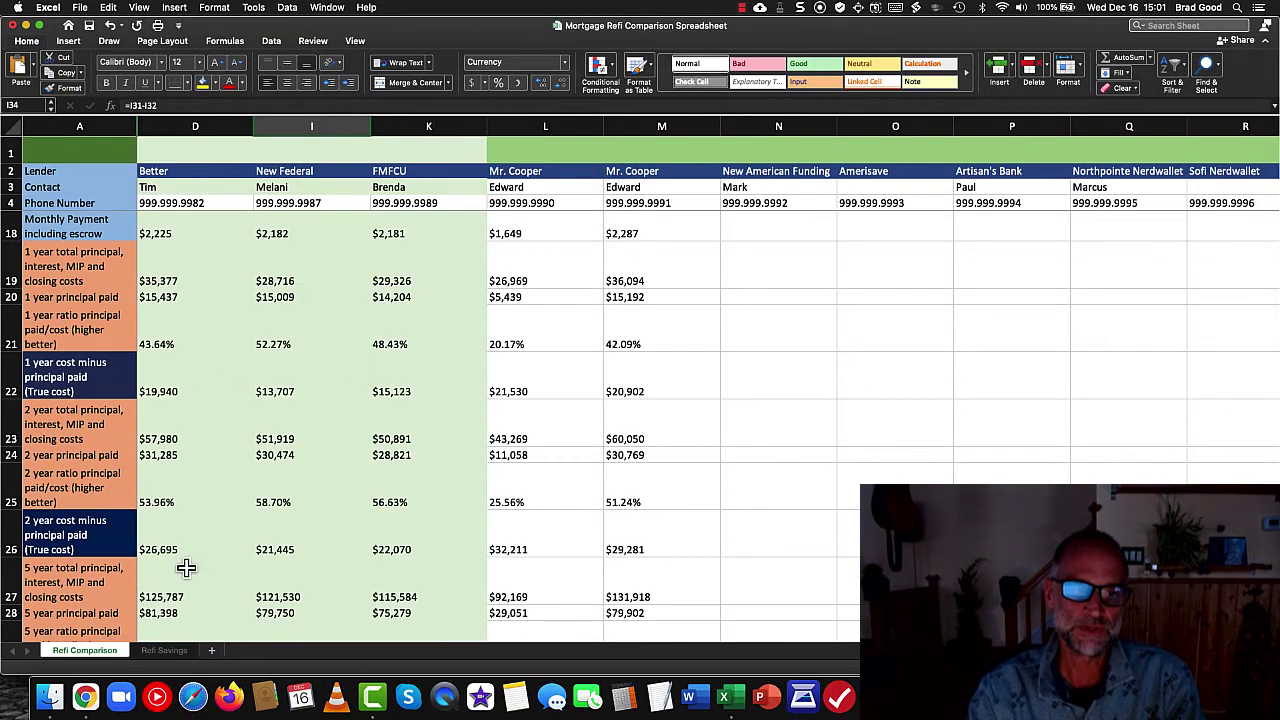
{"action": "scroll", "coordinate": [428, 420], "scroll_direction": "up", "scroll_amount": 3}
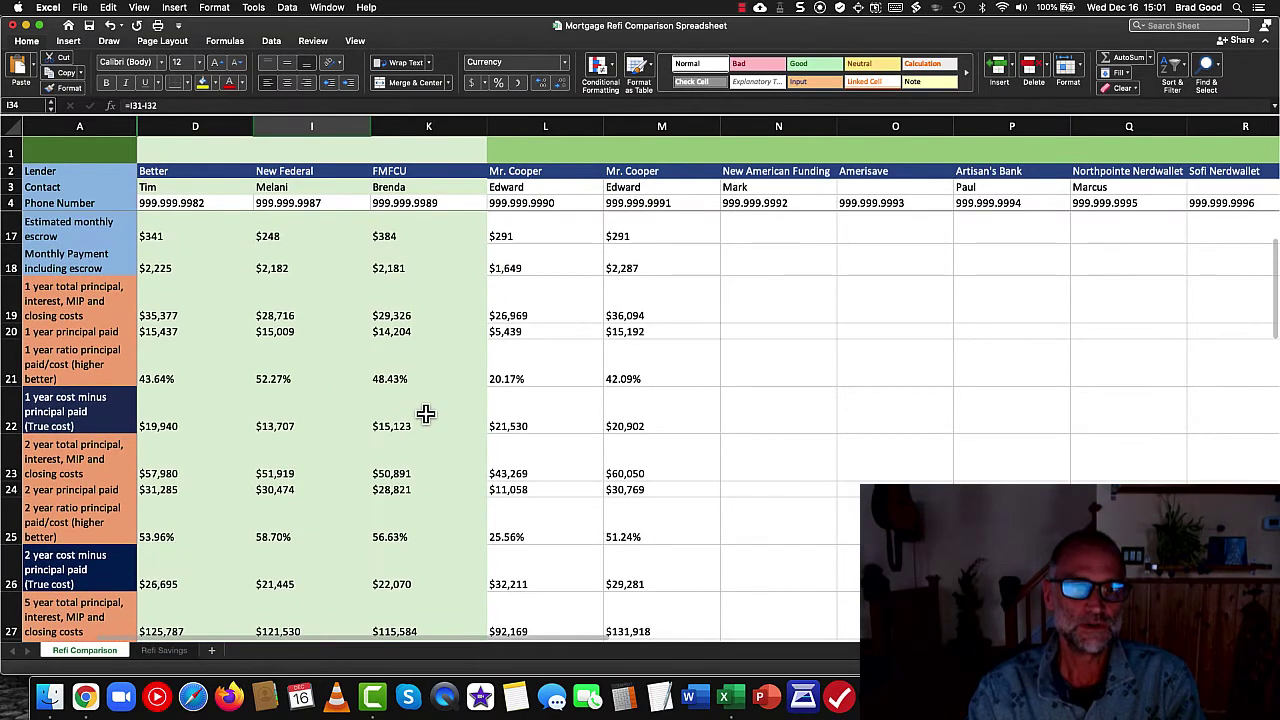
{"action": "scroll", "coordinate": [426, 413], "scroll_direction": "up", "scroll_amount": 4}
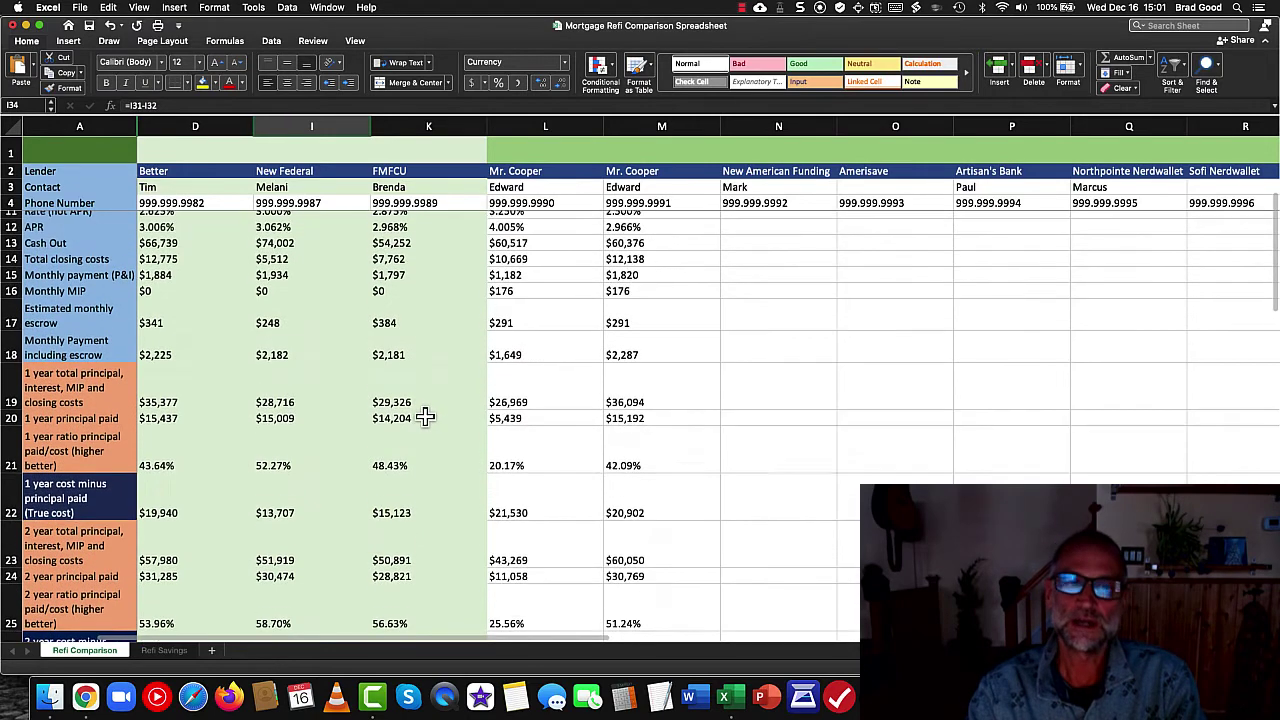
{"action": "scroll", "coordinate": [424, 414], "scroll_direction": "up", "scroll_amount": 3}
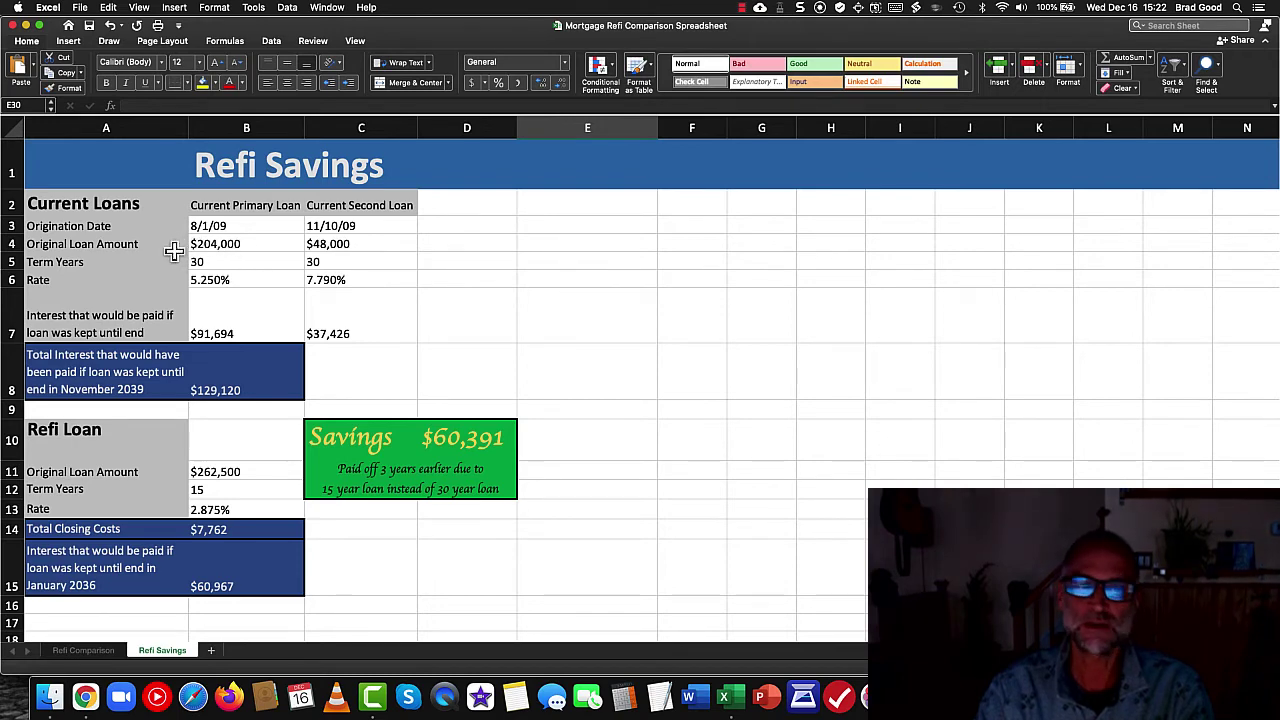
- Check the primary and second loans' original amounts in B4 and C4
{"action": "left_click", "coordinate": [248, 245]}
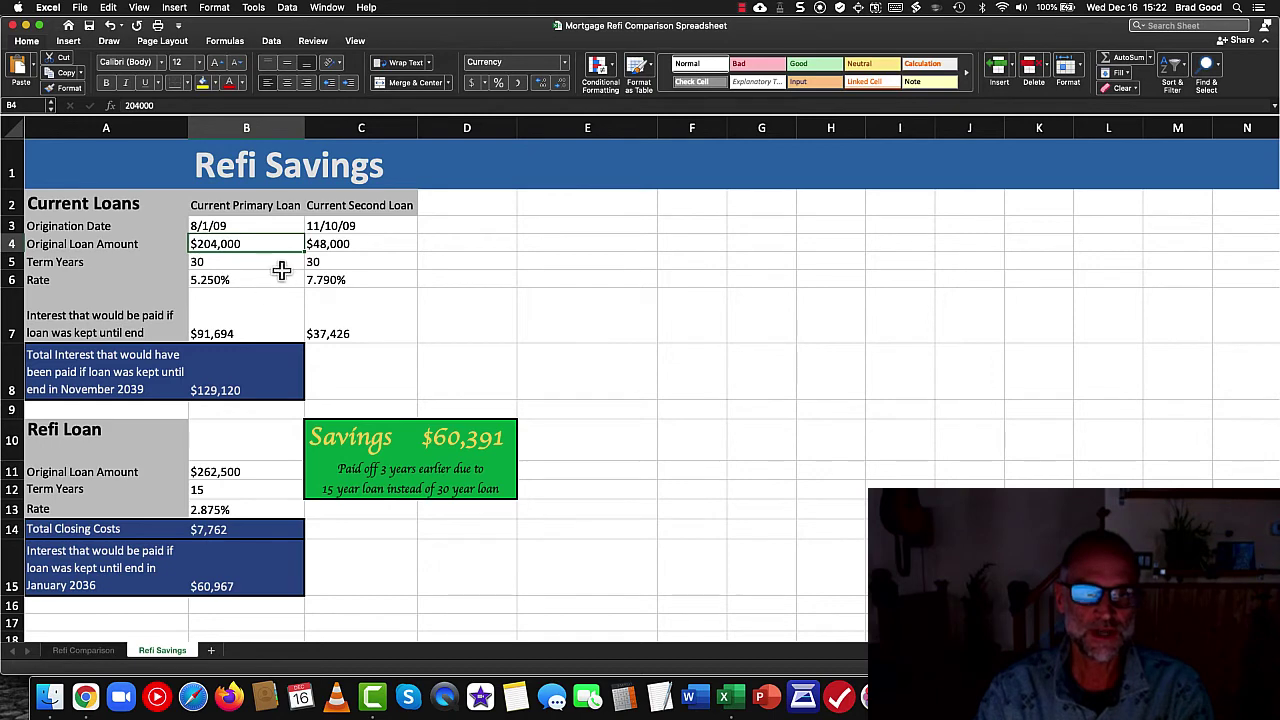
{"action": "left_click", "coordinate": [326, 247]}
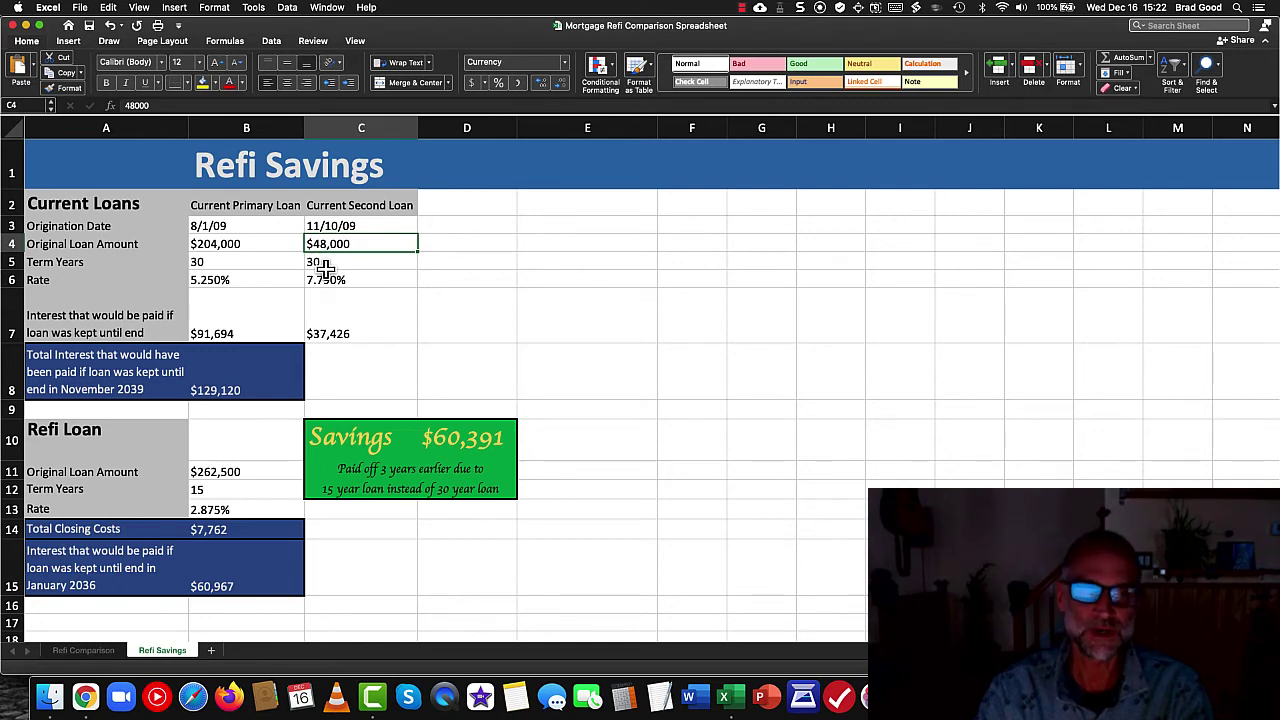
{"action": "left_click", "coordinate": [213, 334]}
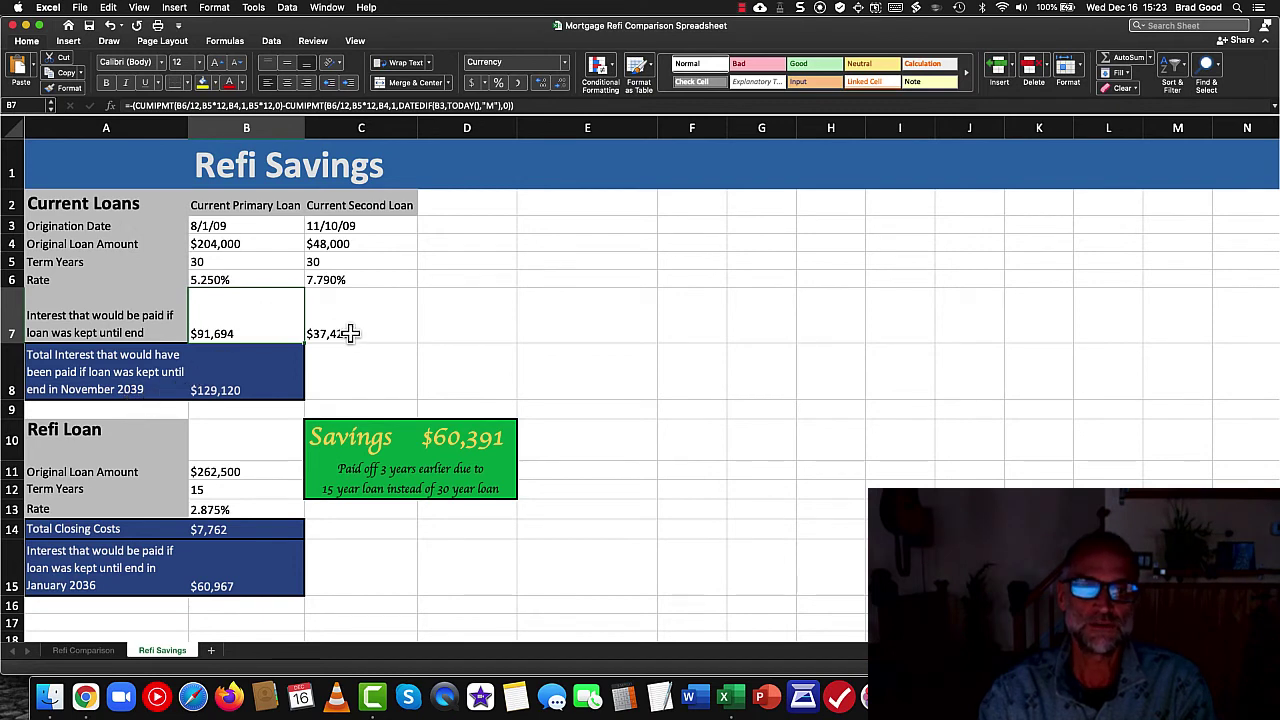
{"action": "left_click", "coordinate": [260, 368]}
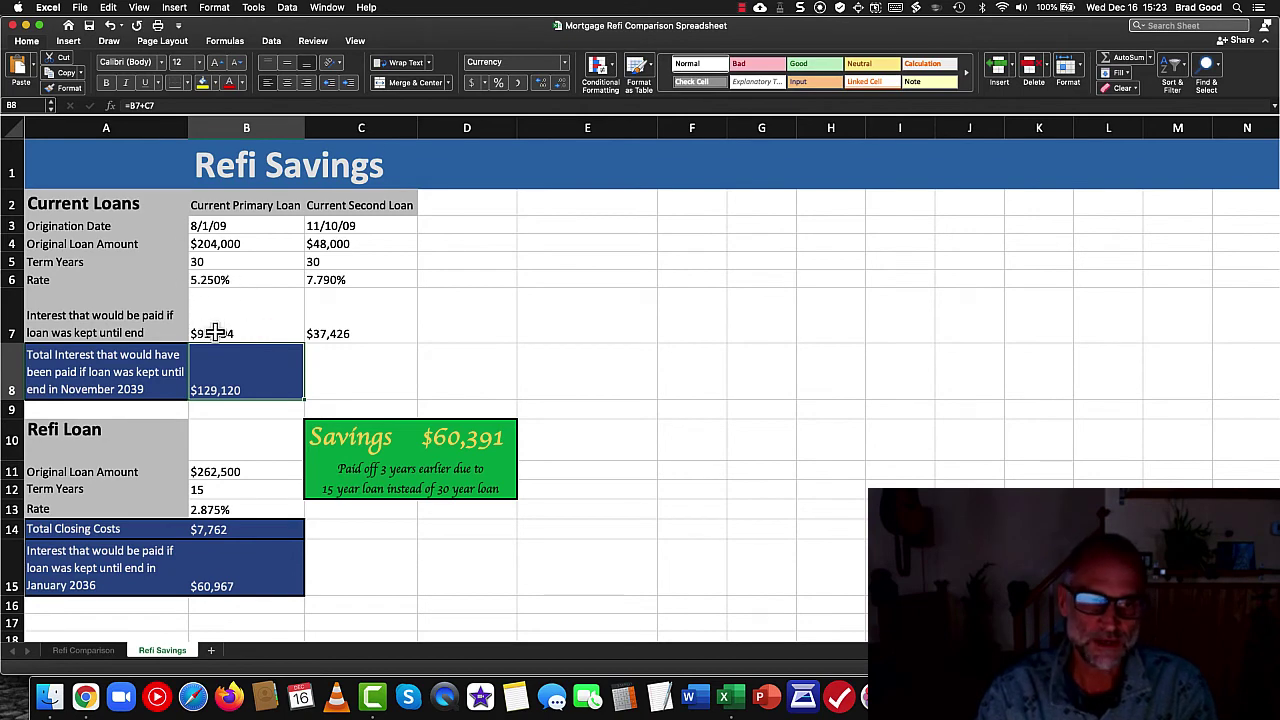
{"action": "scroll", "coordinate": [215, 333], "scroll_direction": "down", "scroll_amount": 1}
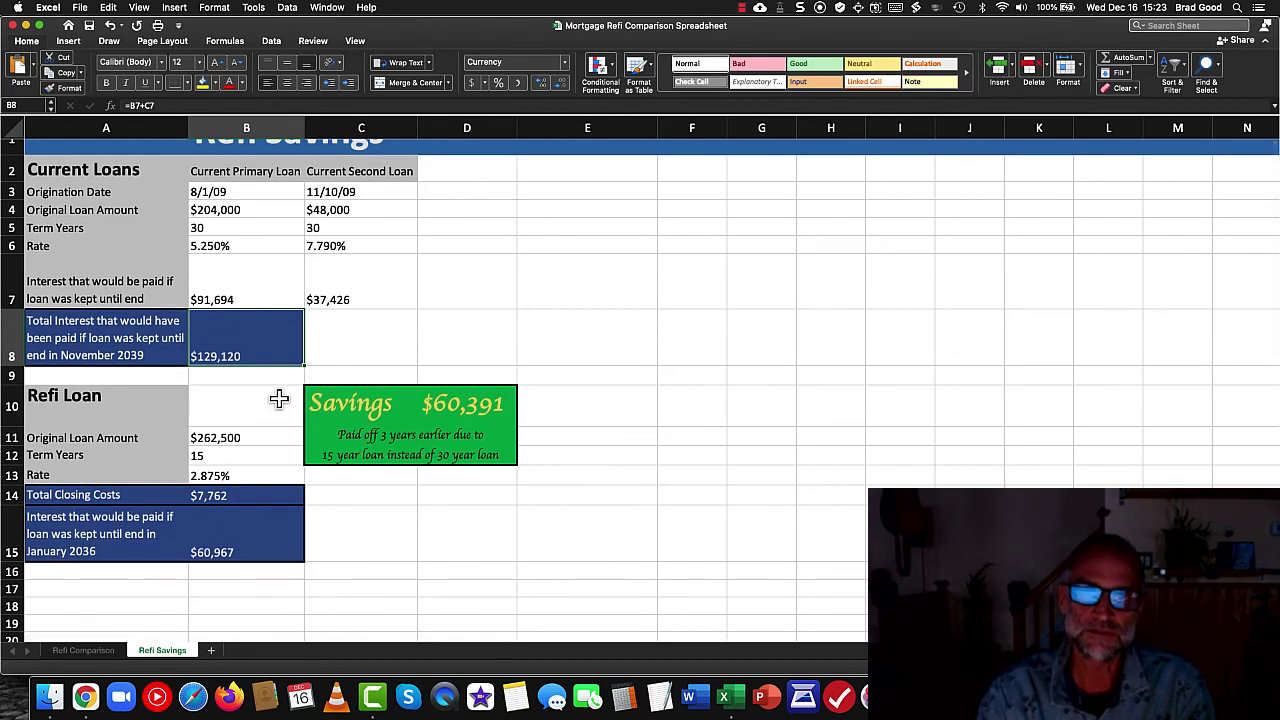
{"action": "scroll", "coordinate": [266, 408], "scroll_direction": "down", "scroll_amount": 1}
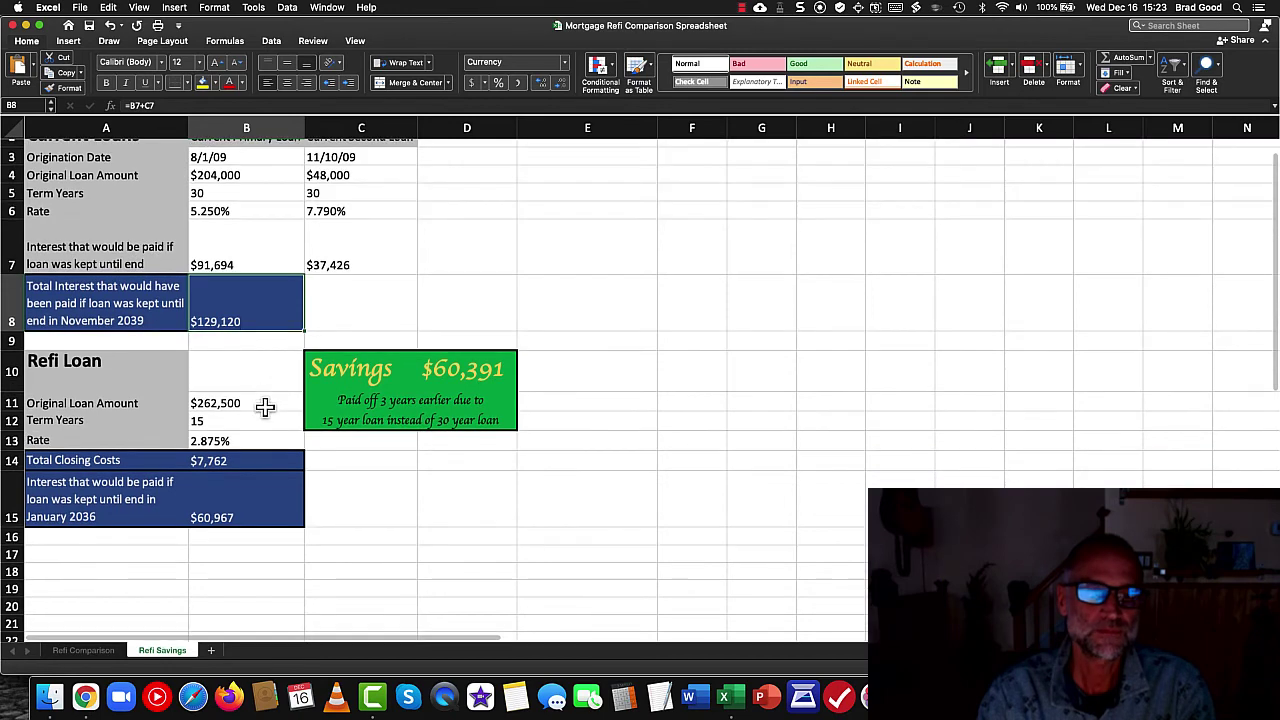
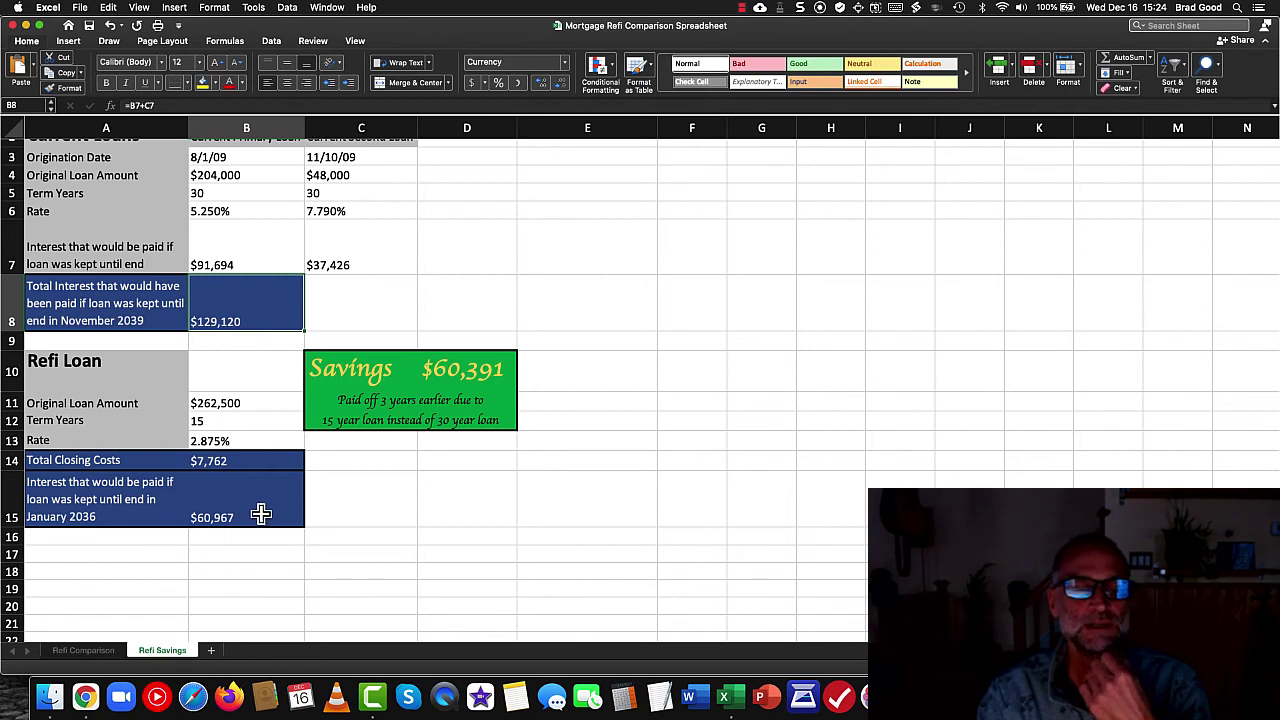
{"action": "left_click", "coordinate": [249, 461]}
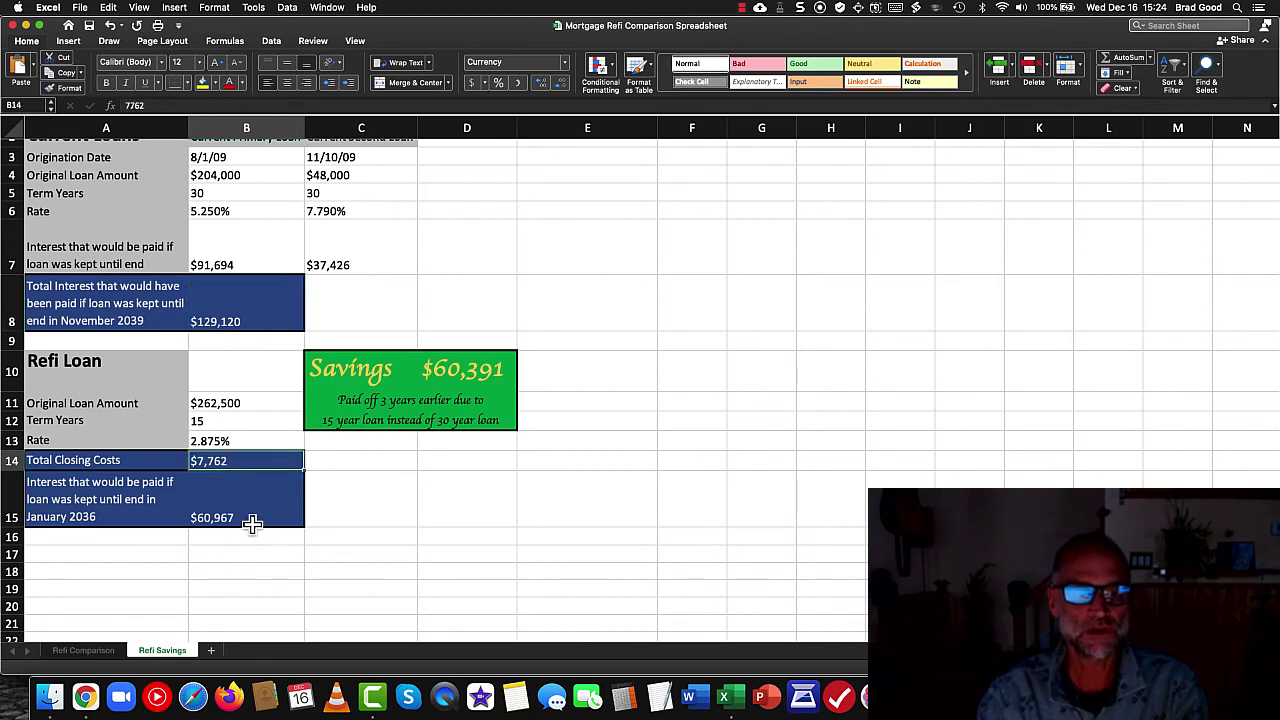
{"action": "left_click", "coordinate": [249, 511]}
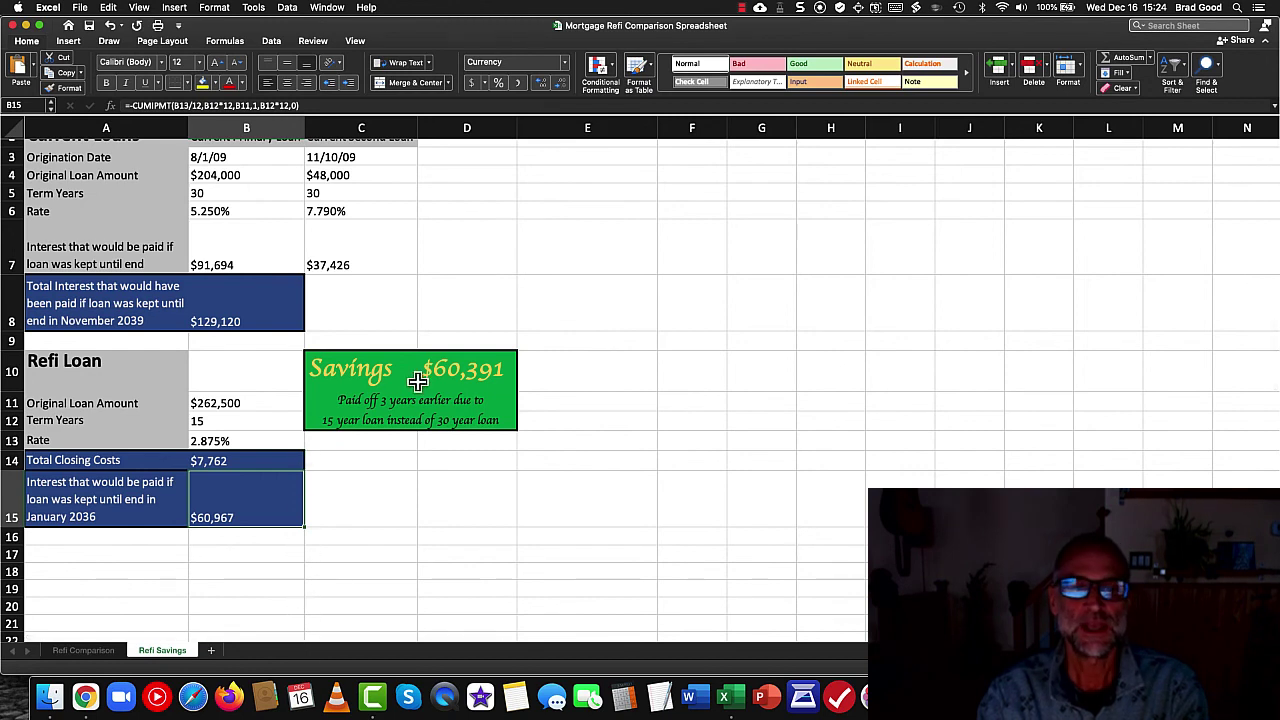
{"action": "left_click", "coordinate": [458, 362]}
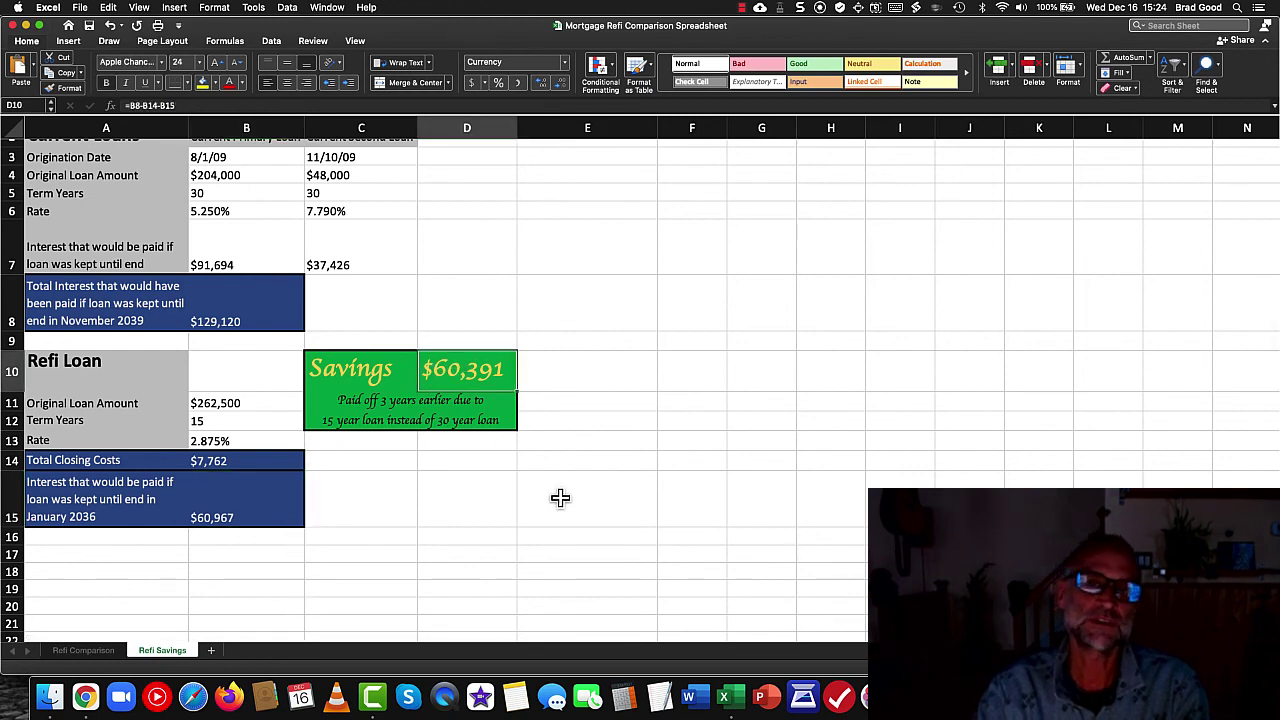